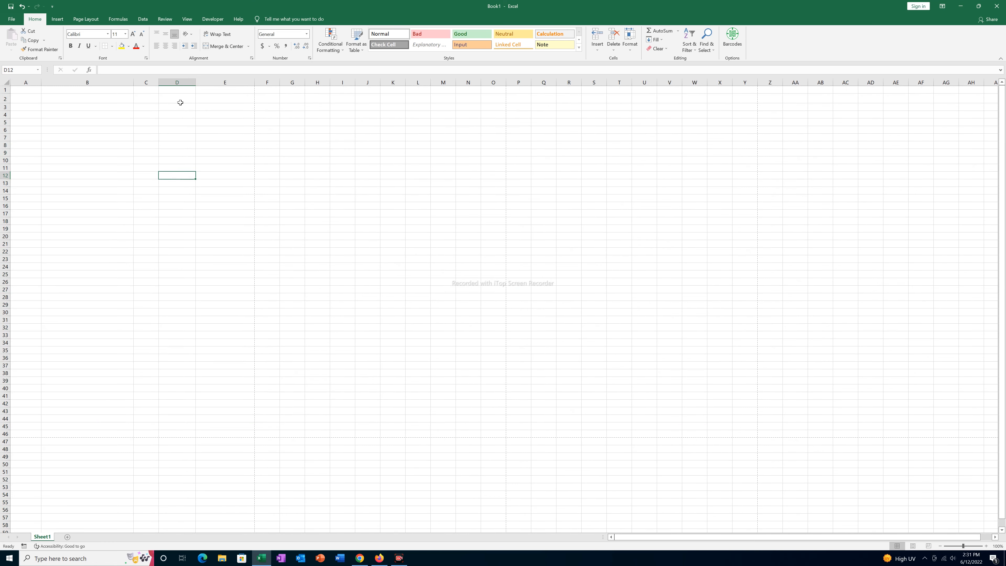
- Type the company heading 'ABC COMPNAY' in cell D2
{"action": "left_click", "coordinate": [175, 99]}
{"action": "type", "text": "AB"}
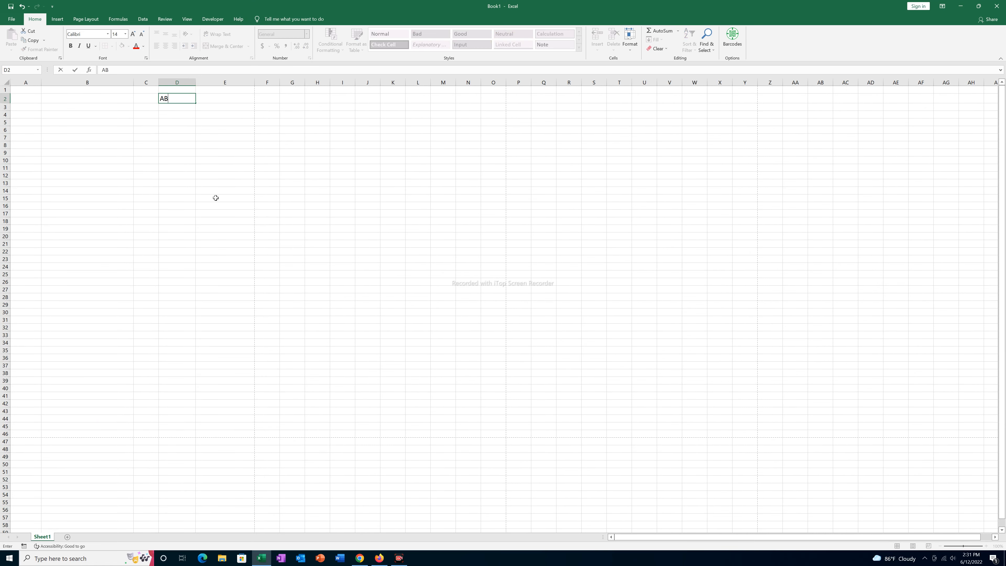
{"action": "type", "text": "C COMPNAY"}
{"action": "key", "text": "Return"}
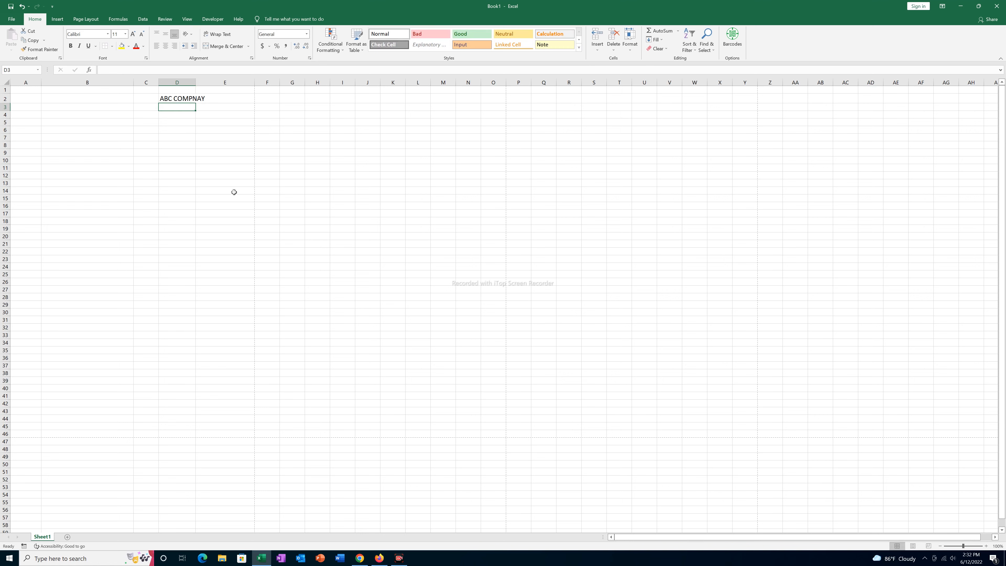
- Put a telephone symbol followed by the company phone number in D3
{"action": "left_click", "coordinate": [169, 120]}
{"action": "left_click", "coordinate": [173, 107]}
{"action": "left_click", "coordinate": [57, 19]}
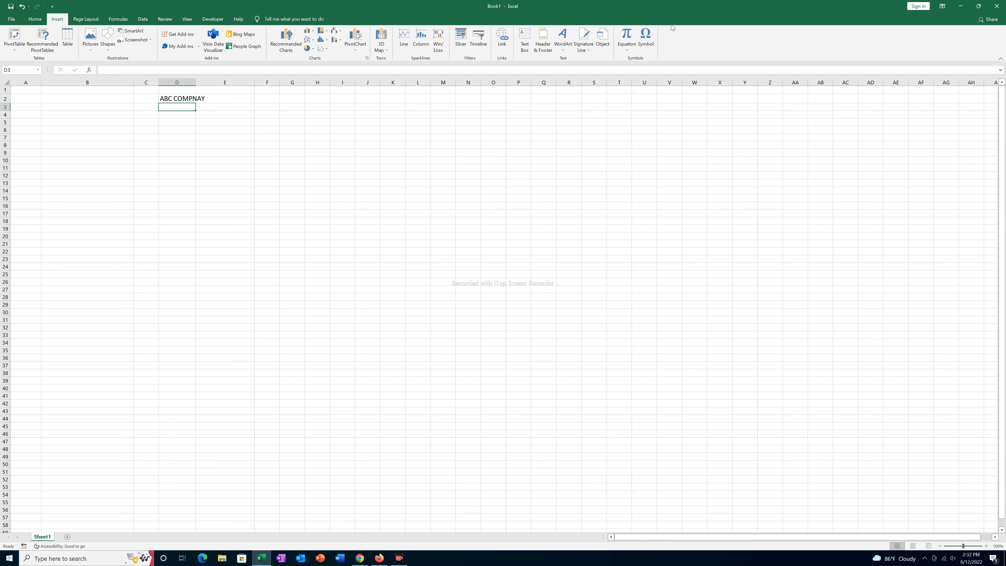
{"action": "left_click", "coordinate": [645, 39]}
{"action": "left_click", "coordinate": [588, 245]}
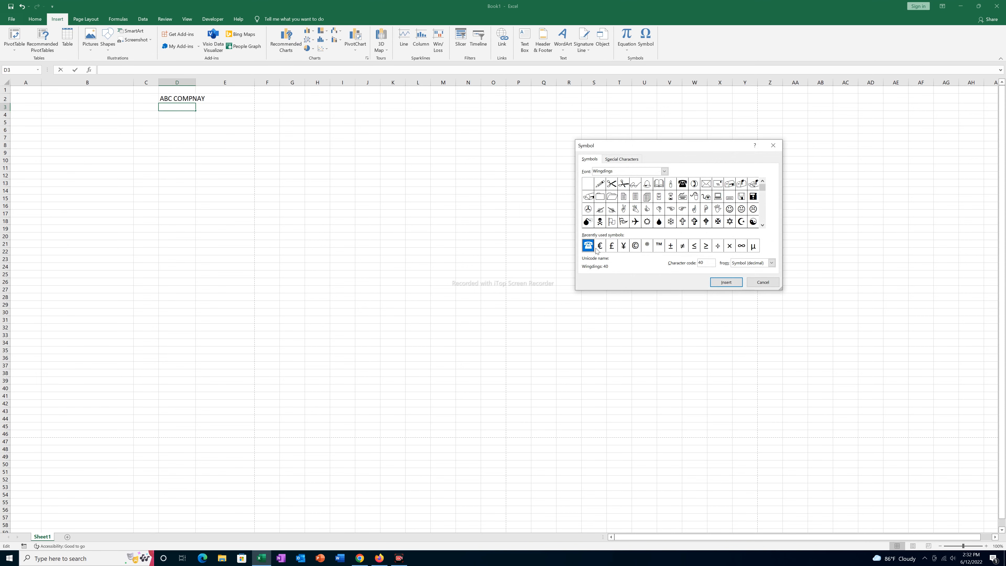
{"action": "left_click", "coordinate": [726, 282]}
{"action": "left_click", "coordinate": [763, 282]}
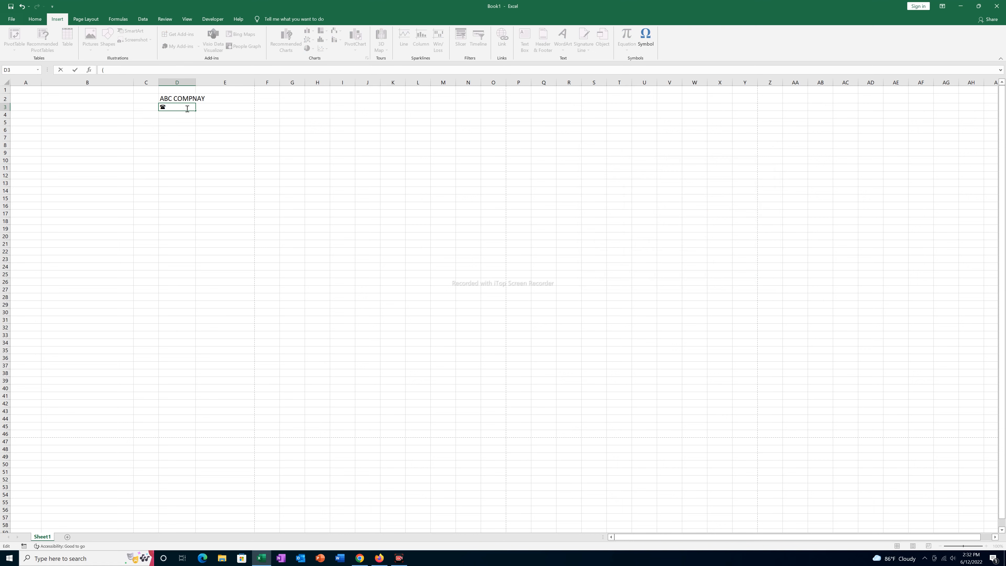
{"action": "key", "text": "Return"}
- Enter the company e-mail line in D4 and start typing the address in D5
{"action": "type", "text": "emai"}
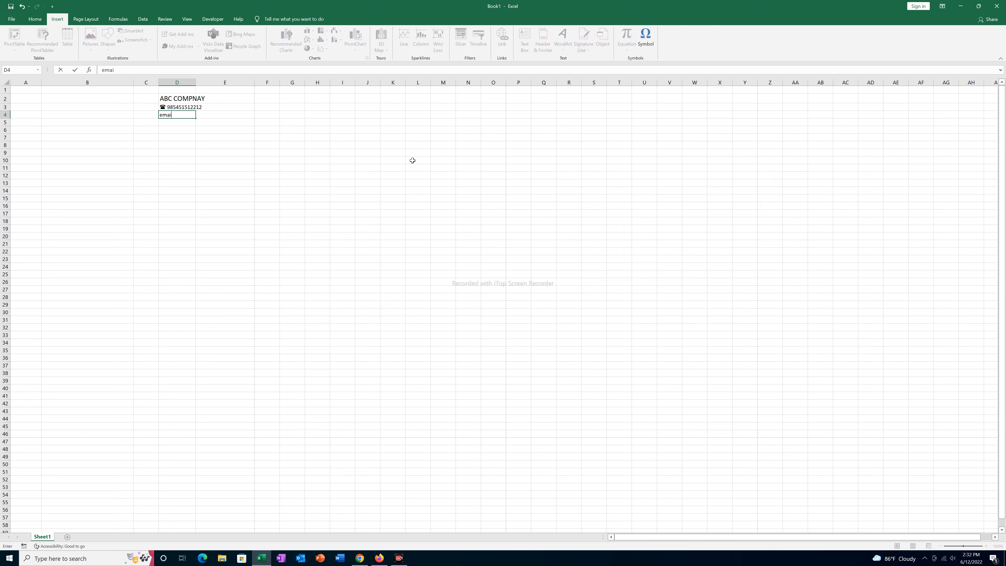
{"action": "key", "text": "Return"}
{"action": "type", "text": "Brt"}
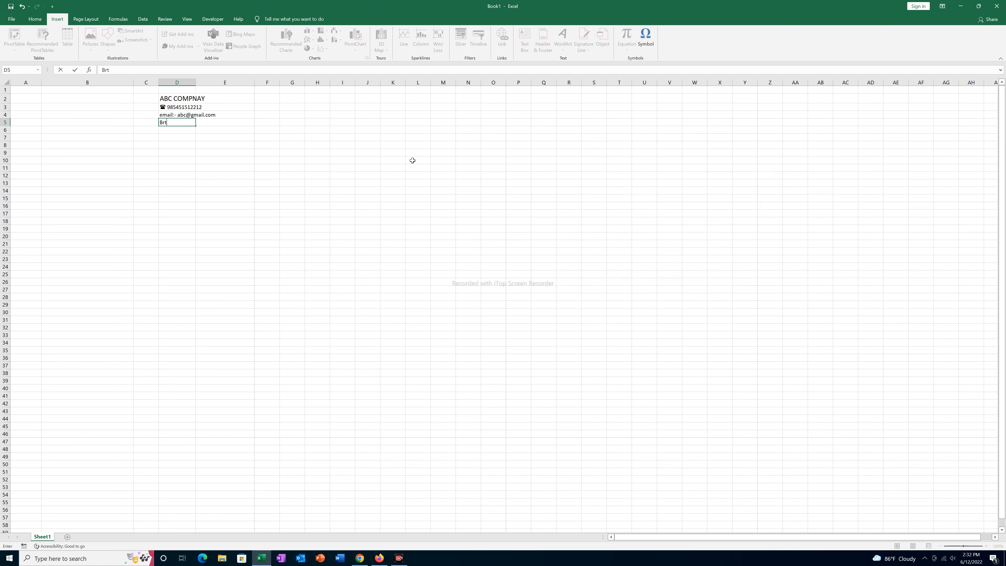
{"action": "type", "text": "-2, Nepal"}
- Finish the D5 address entry and select cell B2 for the logo
{"action": "left_click", "coordinate": [169, 167]}
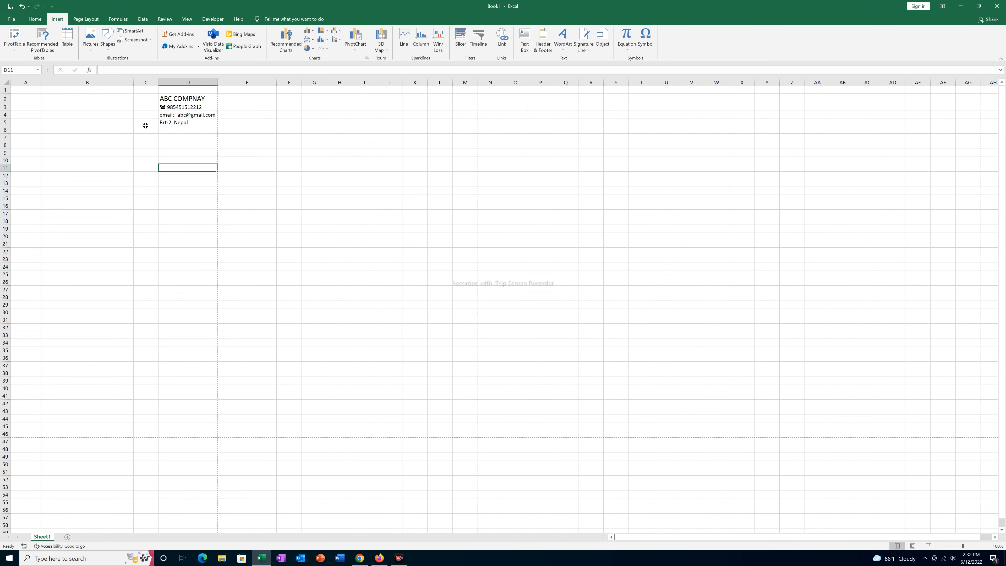
{"action": "left_click", "coordinate": [75, 115]}
{"action": "left_click", "coordinate": [73, 98]}
{"action": "left_click", "coordinate": [65, 107]}
{"action": "left_click", "coordinate": [58, 99]}
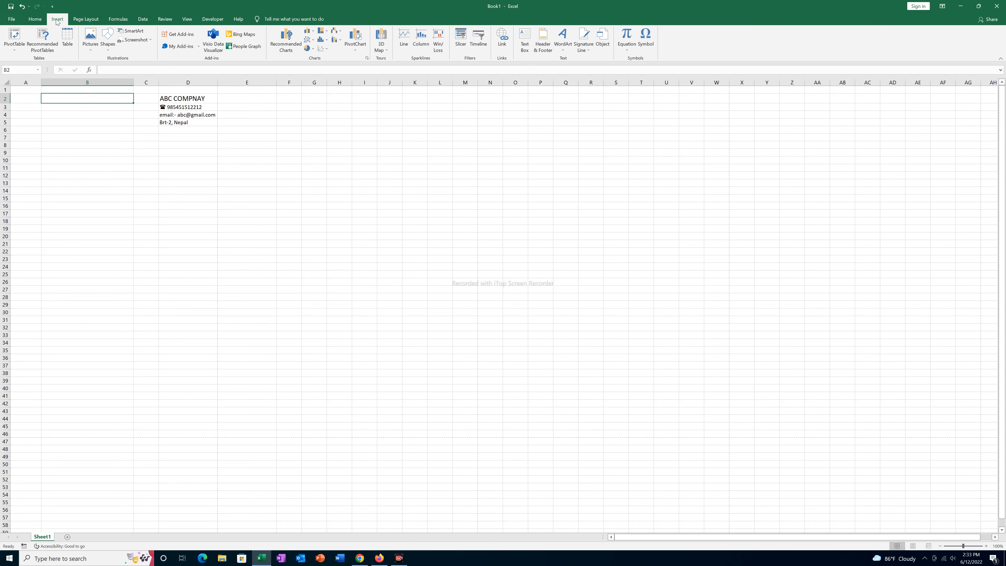
- Insert the download image from this device at B2 and shrink it to about 0.53 × 0.69 inches
{"action": "left_click", "coordinate": [91, 47]}
{"action": "left_click", "coordinate": [101, 70]}
{"action": "left_click", "coordinate": [92, 82]}
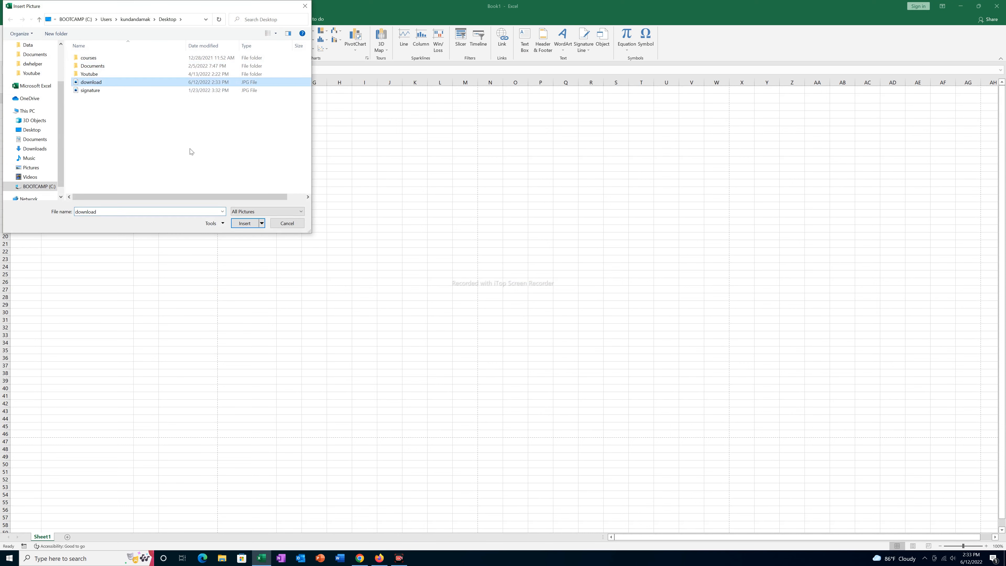
{"action": "left_click", "coordinate": [244, 223]}
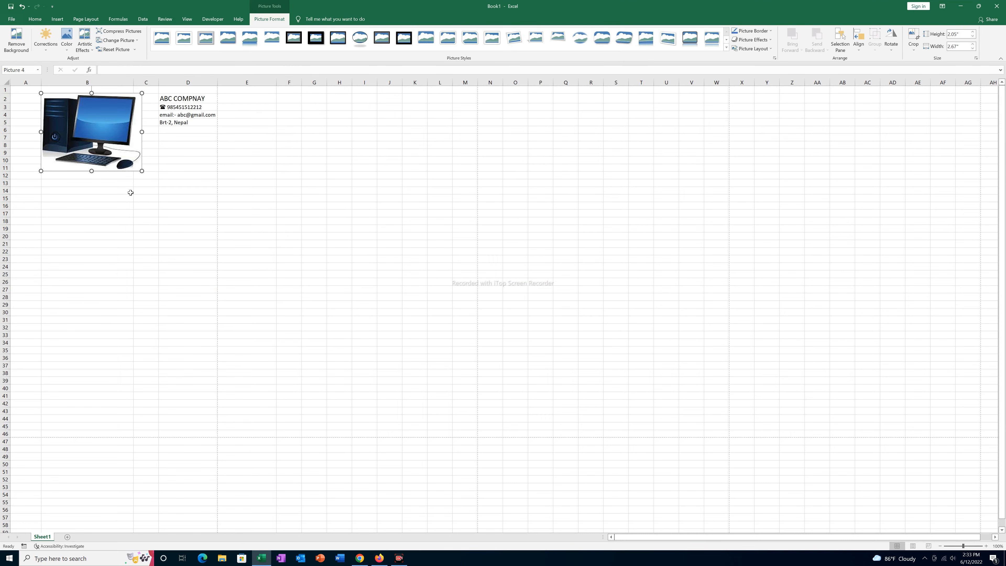
{"action": "left_click_drag", "start_coordinate": [142, 171], "coordinate": [97, 112]}
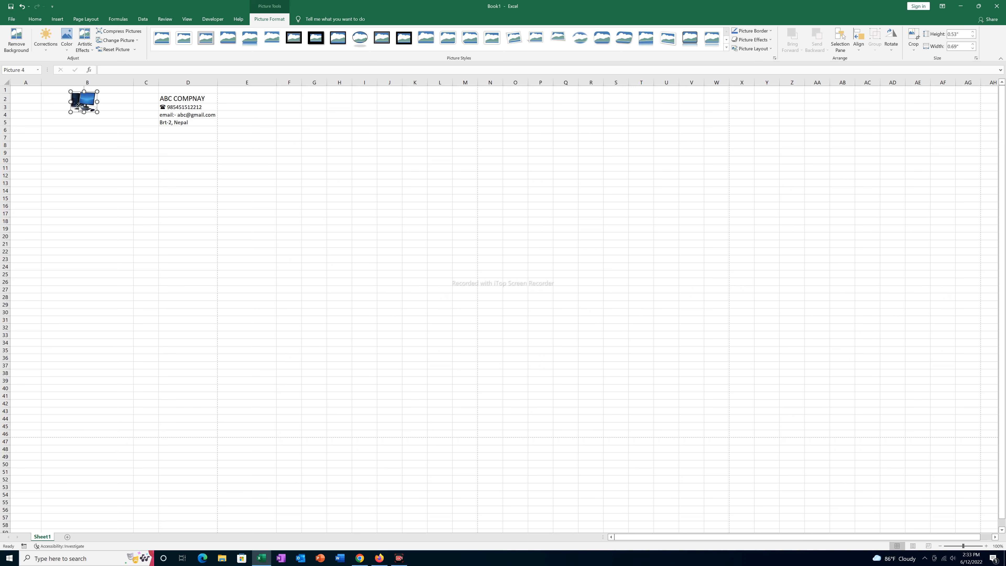
{"action": "left_click", "coordinate": [56, 123]}
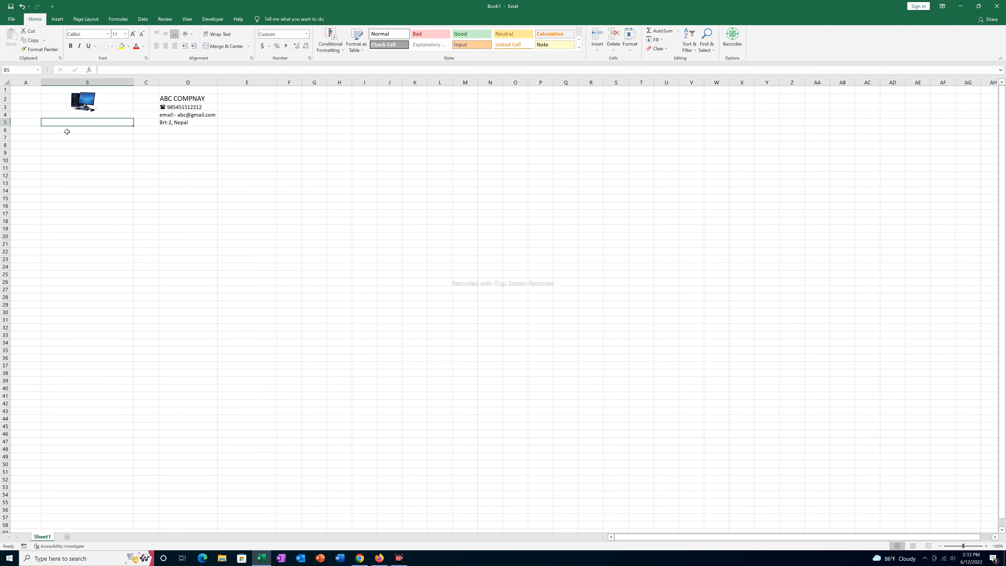
- Type INVOICE in B5, 'Invoice #' in A7, and begin 'Time:' in A9
{"action": "type", "text": "INVOICE"}
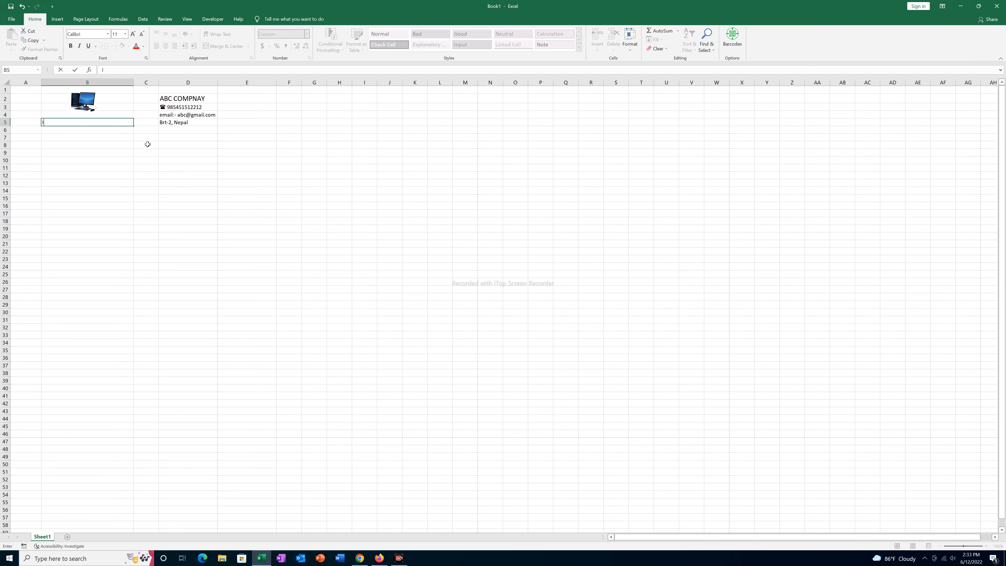
{"action": "key", "text": "Return"}
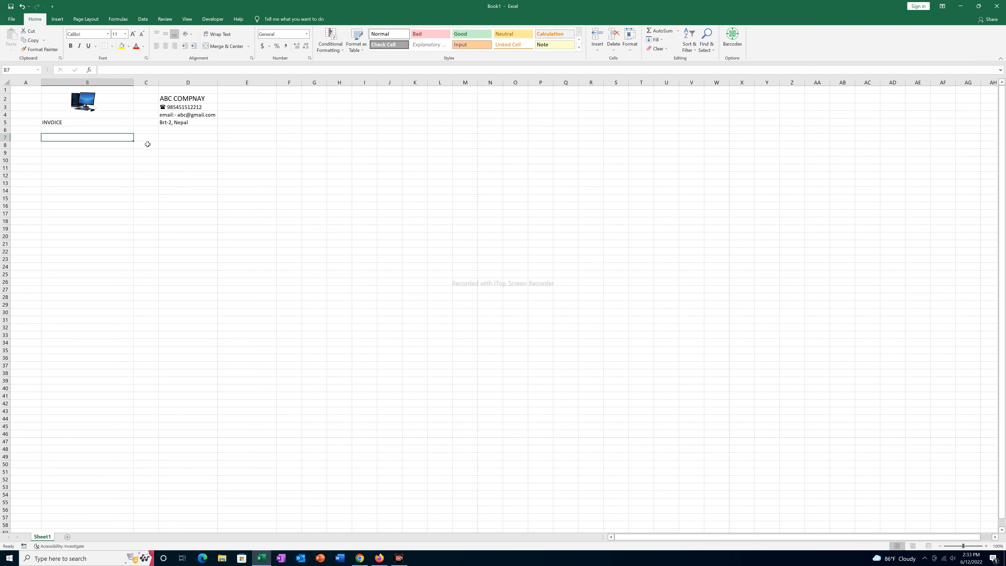
{"action": "key", "text": "Down"}
{"action": "key", "text": "Left"}
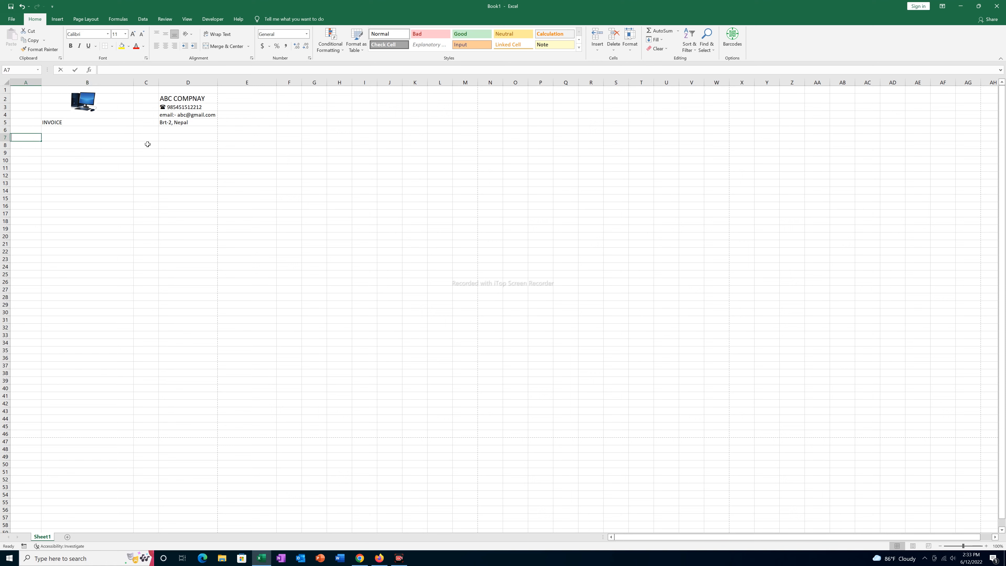
{"action": "type", "text": "inv"}
{"action": "type", "text": "nvoic"}
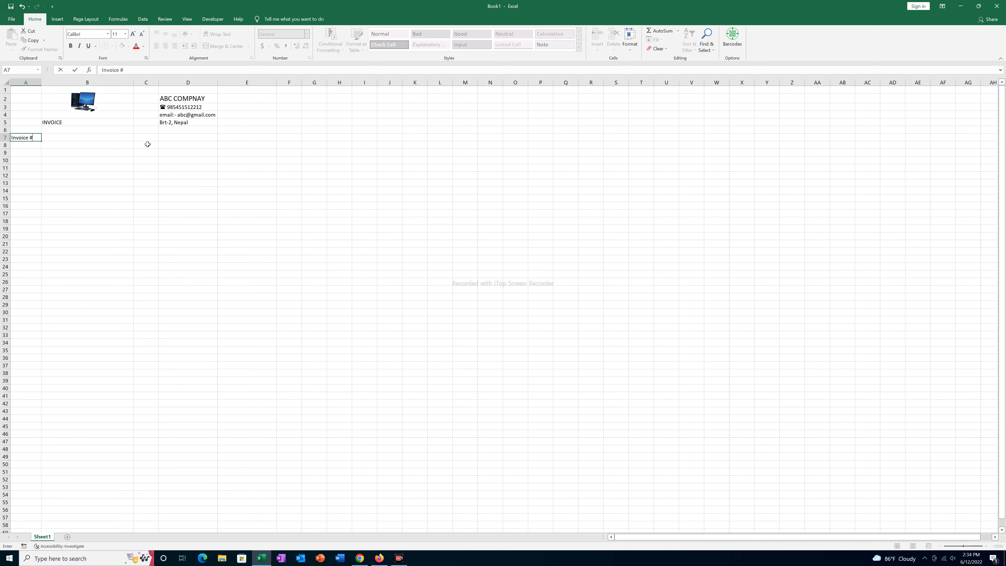
{"action": "type", "text": "e #"}
{"action": "key", "text": "Return"}
{"action": "key", "text": "Return"}
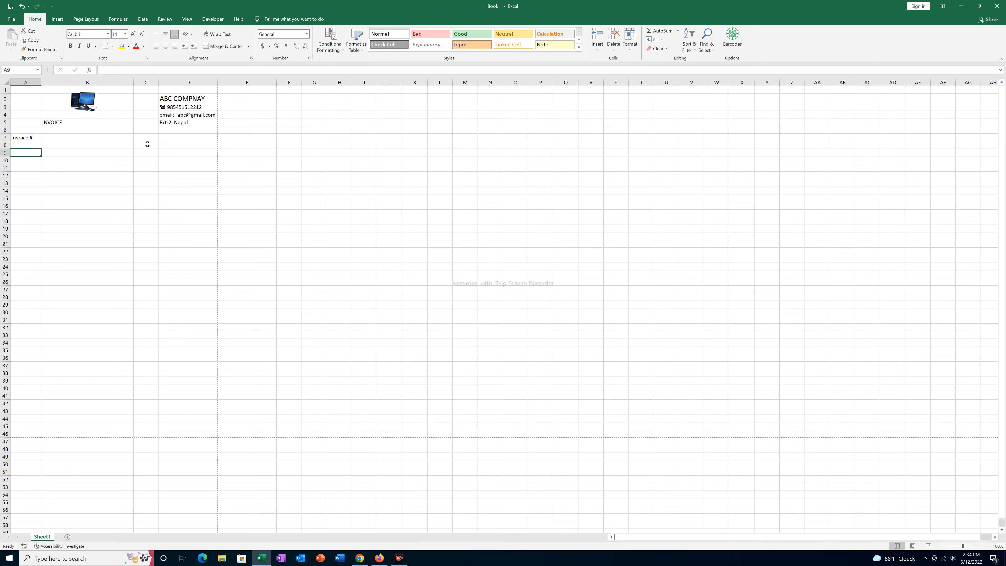
{"action": "type", "text": "Ti"}
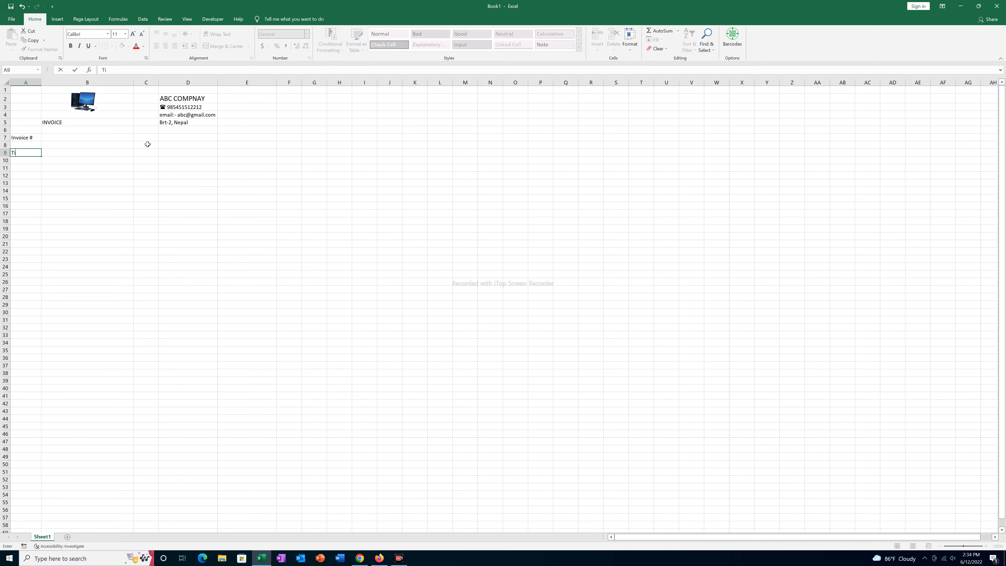
{"action": "type", "text": "me:"}
- Enter =NOW() in B9 so it shows the current date and time (6/12/2022 14:34)
{"action": "left_click", "coordinate": [26, 166]}
{"action": "left_click", "coordinate": [17, 152]}
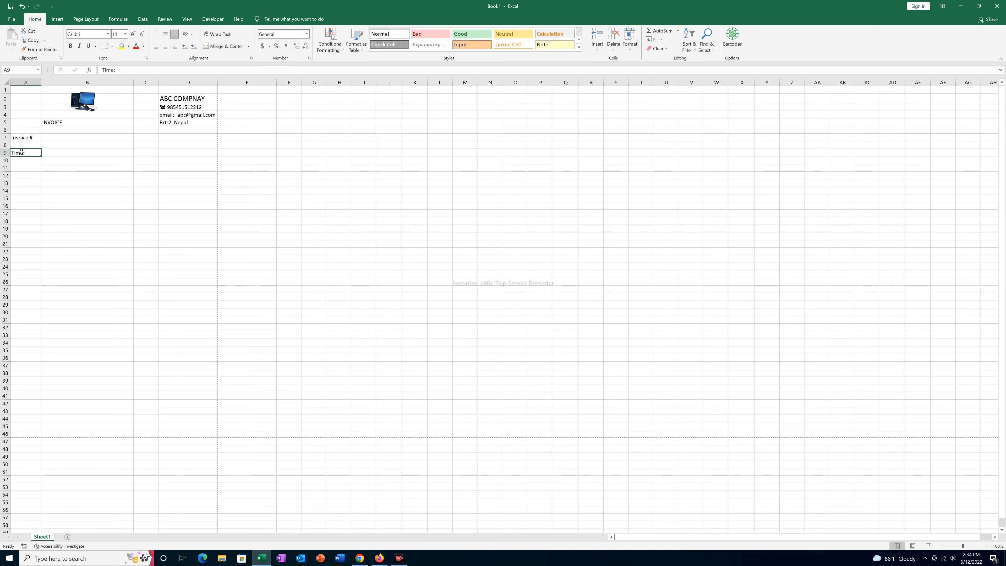
{"action": "left_click", "coordinate": [57, 152]}
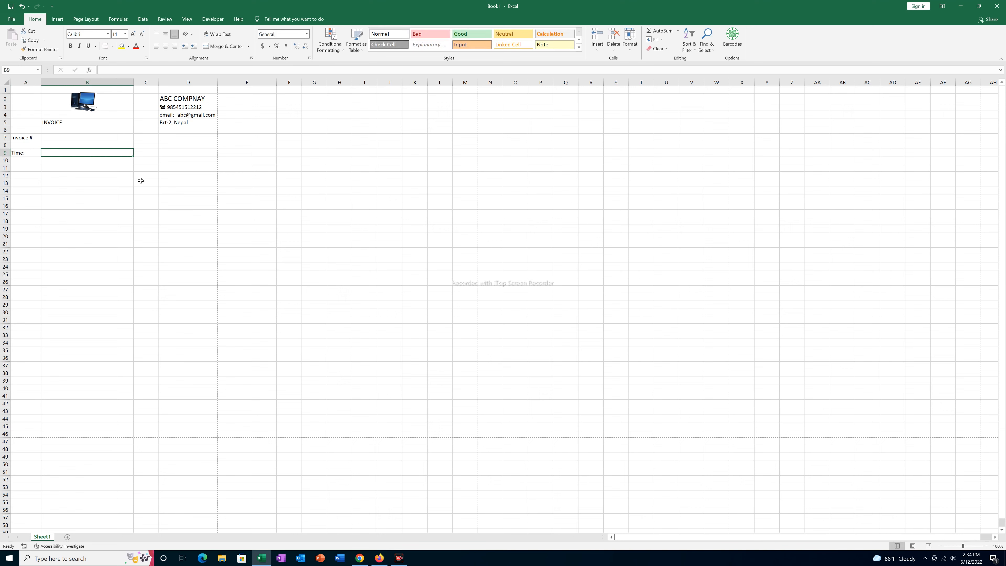
{"action": "type", "text": "="}
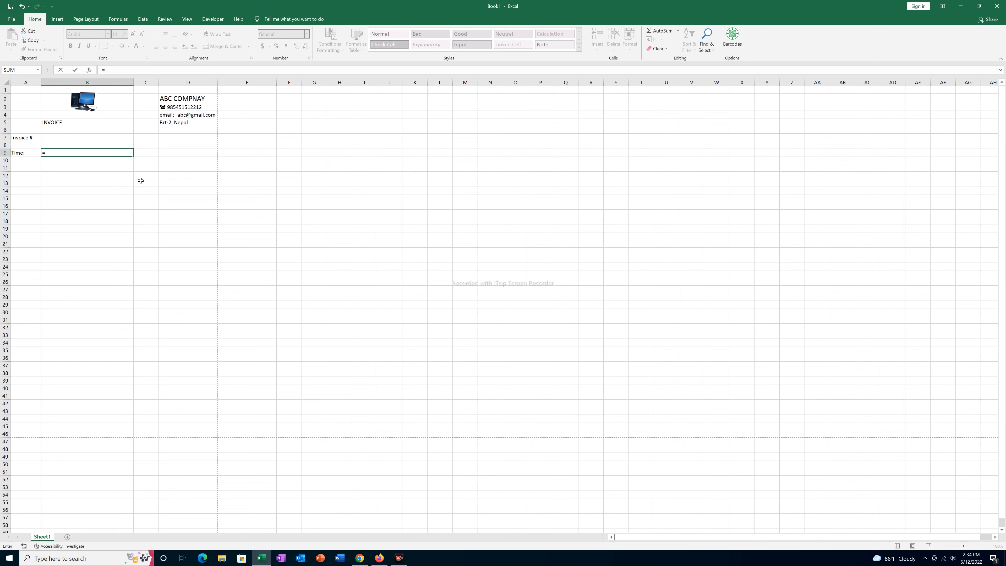
{"action": "type", "text": "now()"}
{"action": "key", "text": "Return"}
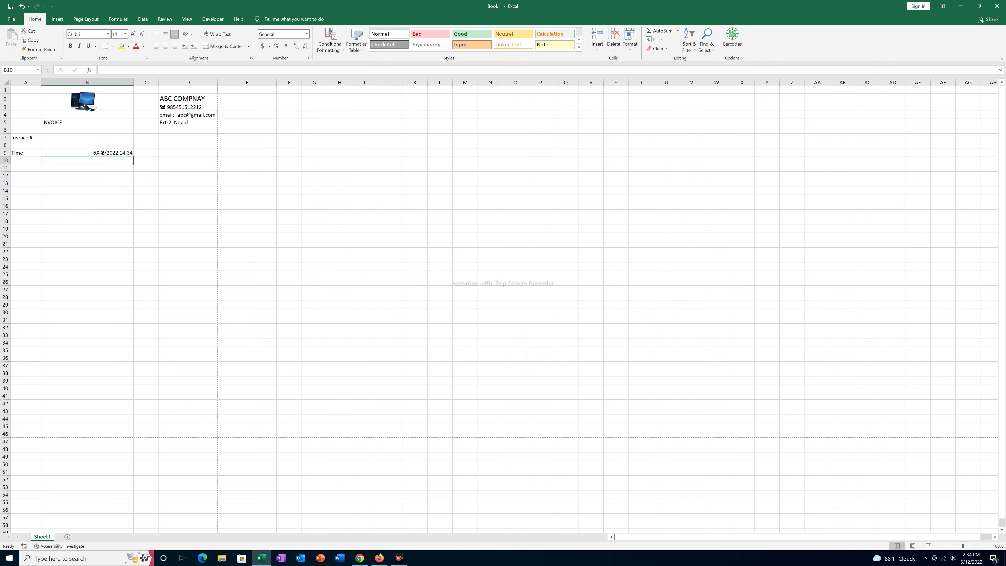
{"action": "left_click", "coordinate": [84, 152]}
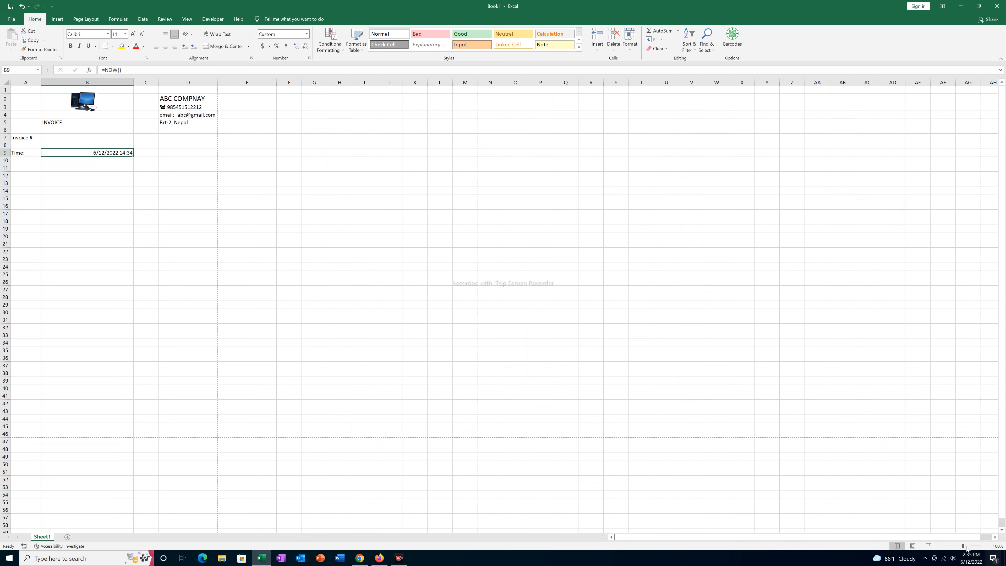
{"action": "left_click", "coordinate": [21, 166]}
- Add a 'Bill to:' label in A11 with underscore fill-in lines in B11 and B13
{"action": "type", "text": "Bill to"}
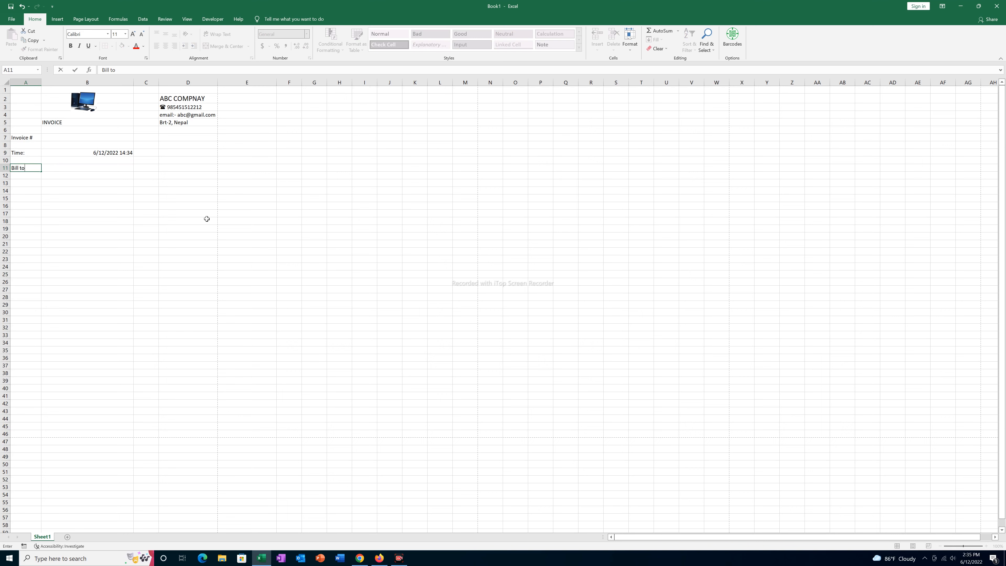
{"action": "key", "text": "ctrl+Return"}
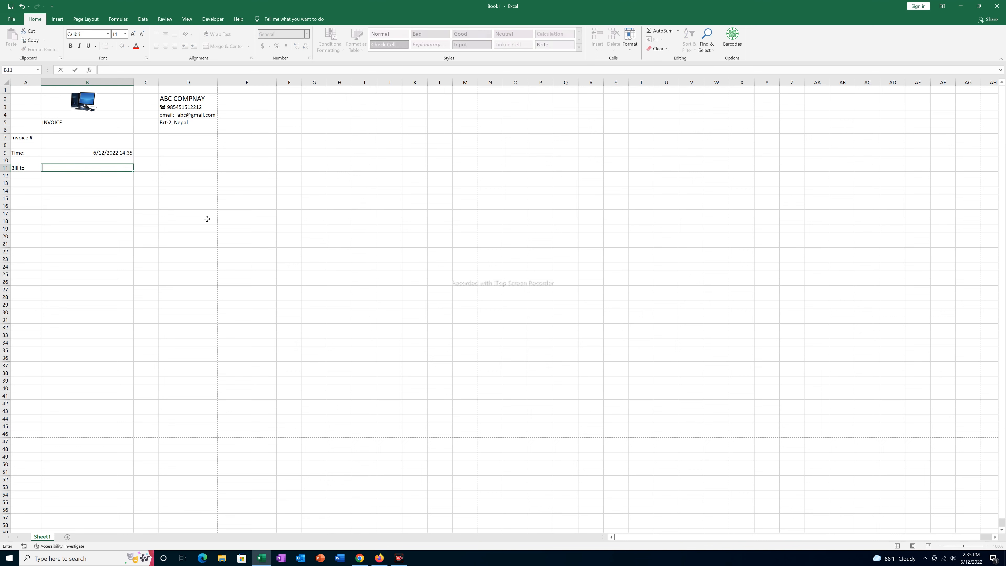
{"action": "key", "text": "F2"}
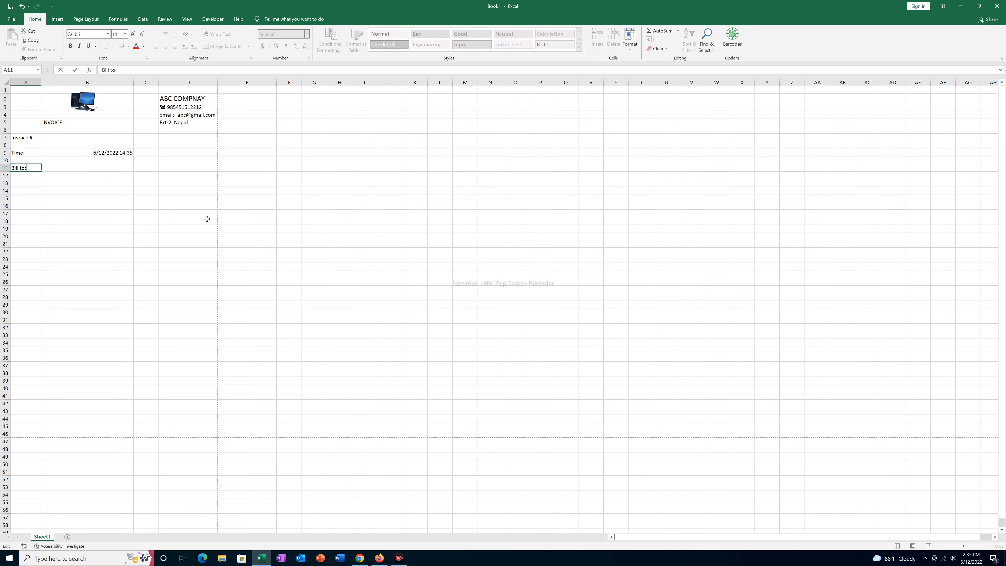
{"action": "key", "text": "Tab"}
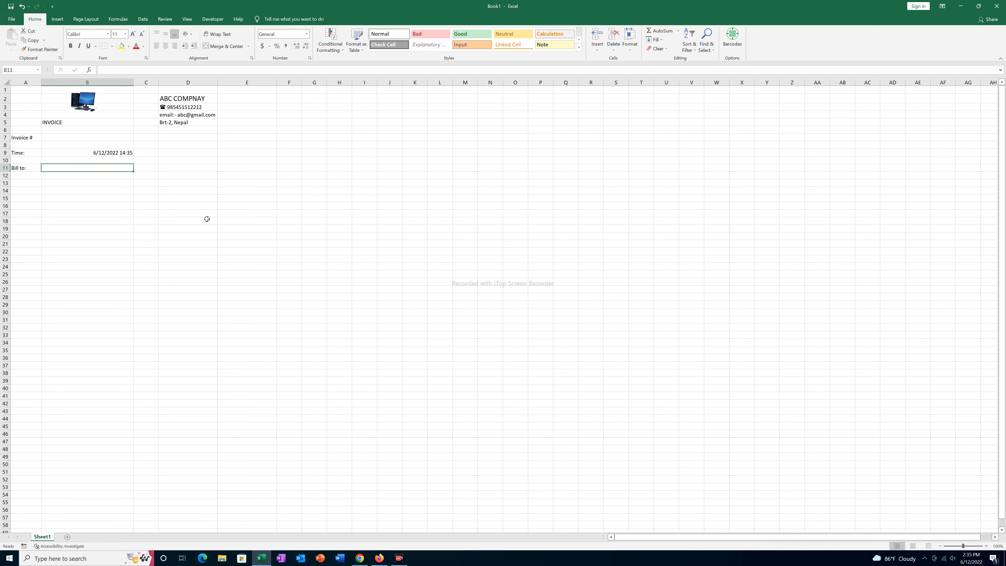
{"action": "type", "text": "_____________________________________________________________"}
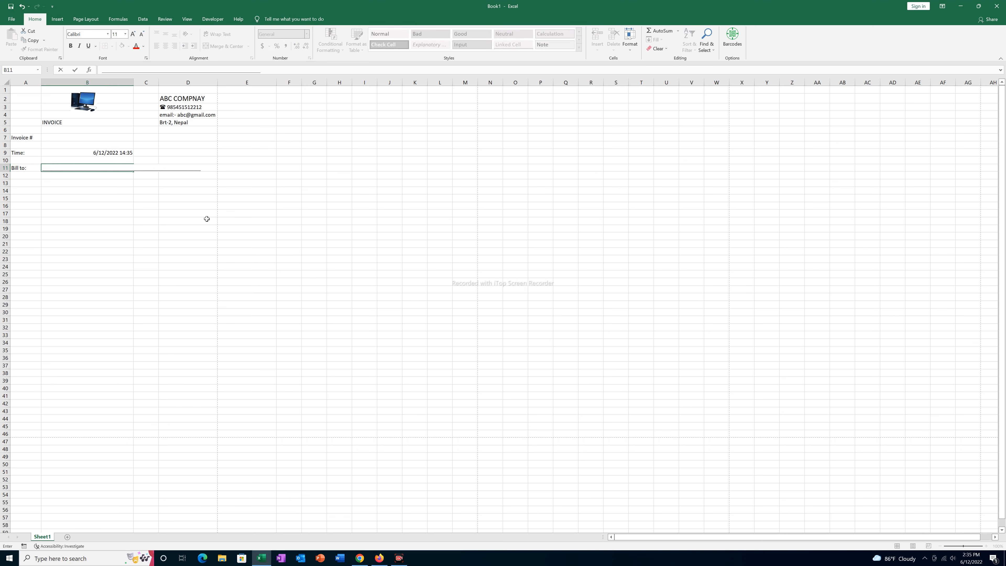
{"action": "key", "text": "Return"}
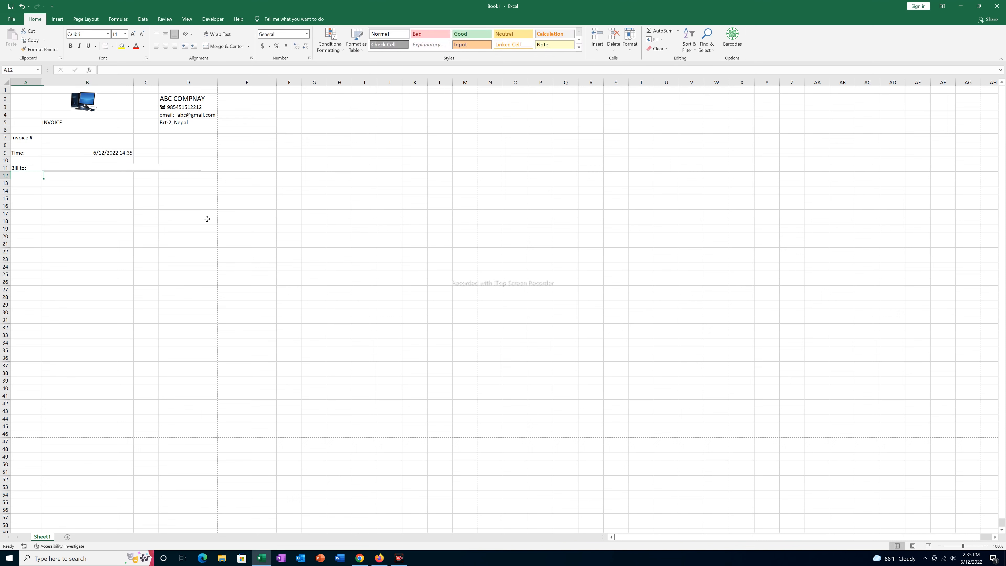
{"action": "key", "text": "Return"}
{"action": "key", "text": "Right"}
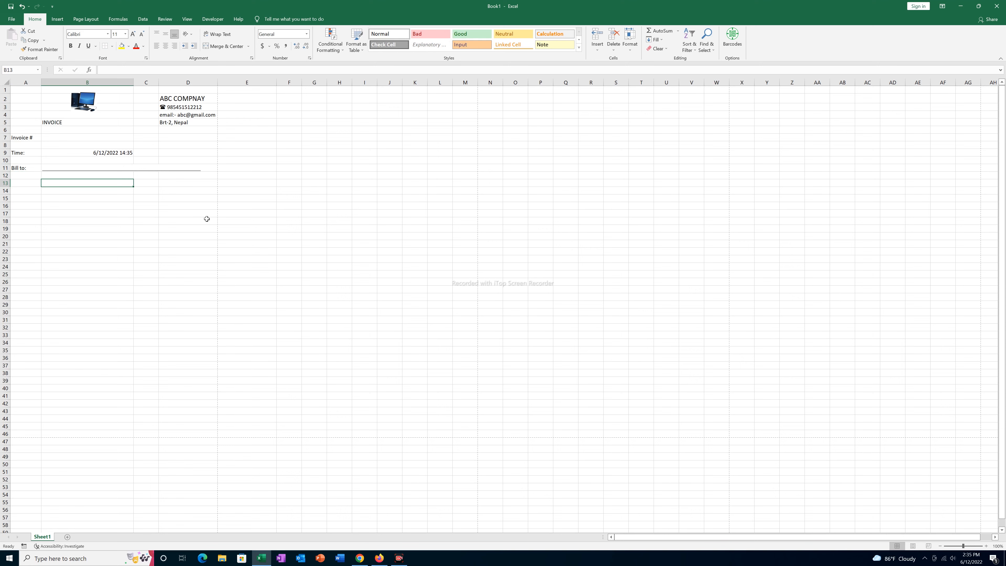
{"action": "type", "text": "_______________________________________________________"}
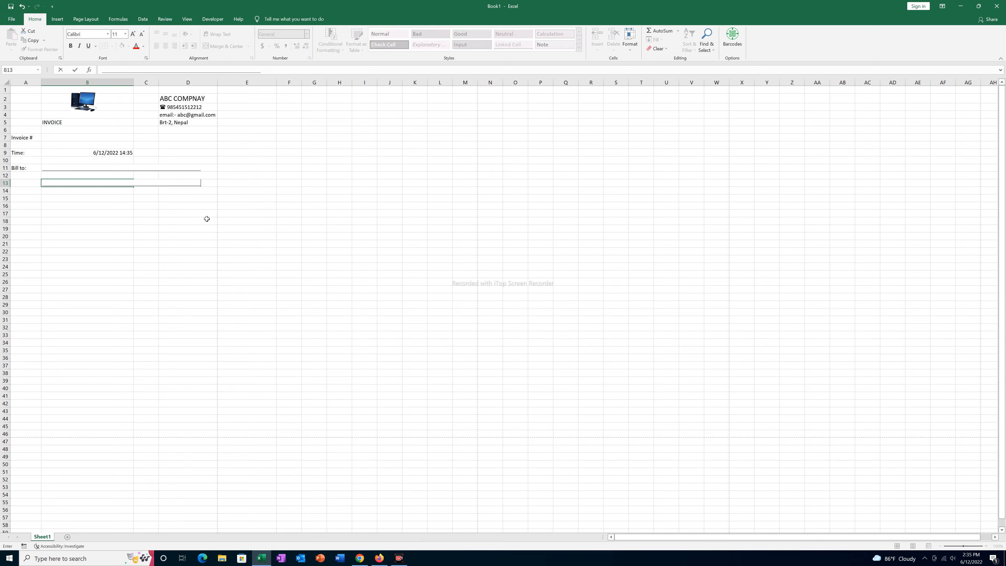
{"action": "key", "text": "Return"}
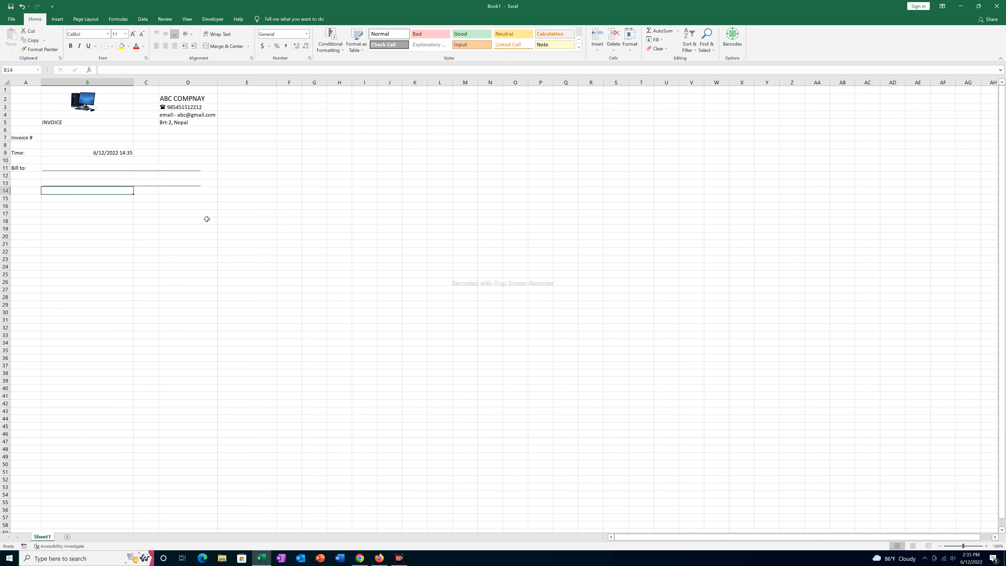
- Add an 'Address:-' label in A15 with an underscore line in B15
{"action": "key", "text": "Return"}
{"action": "type", "text": "Address:-"}
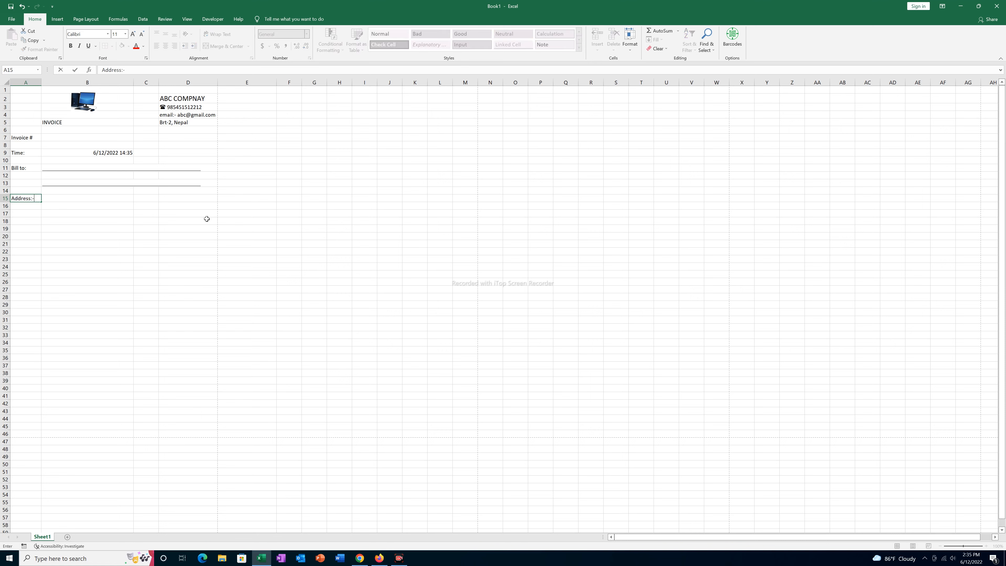
{"action": "key", "text": "Tab"}
{"action": "type", "text": "_______________________________________________"}
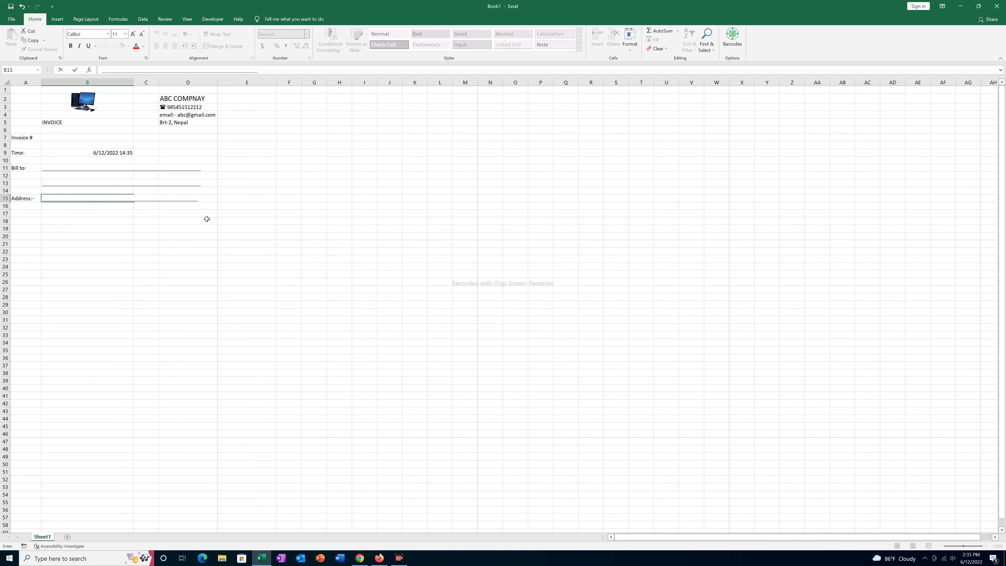
- Enter the headings S.No. and Particulrs in A18 and B18
{"action": "left_click", "coordinate": [25, 221]}
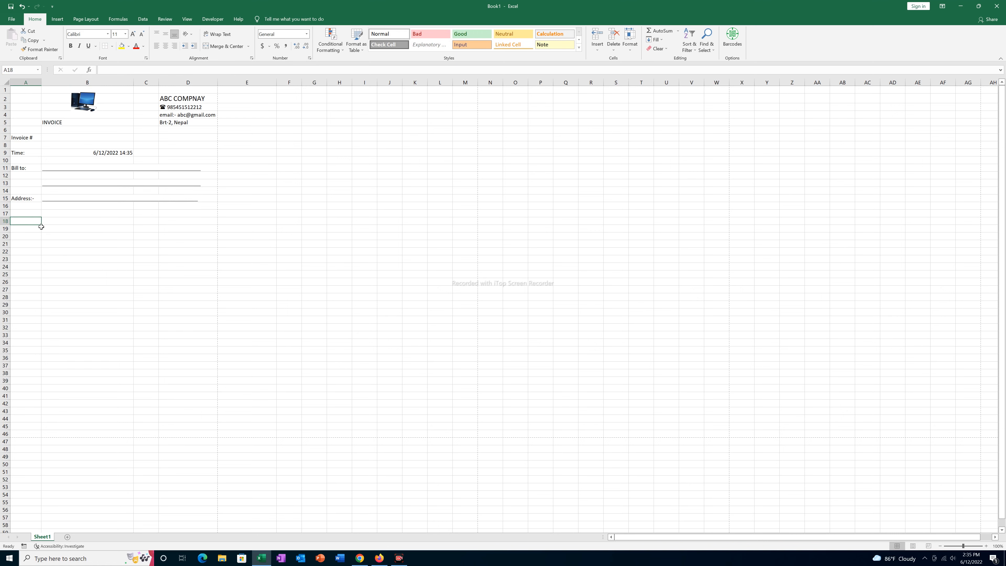
{"action": "type", "text": "S.No."}
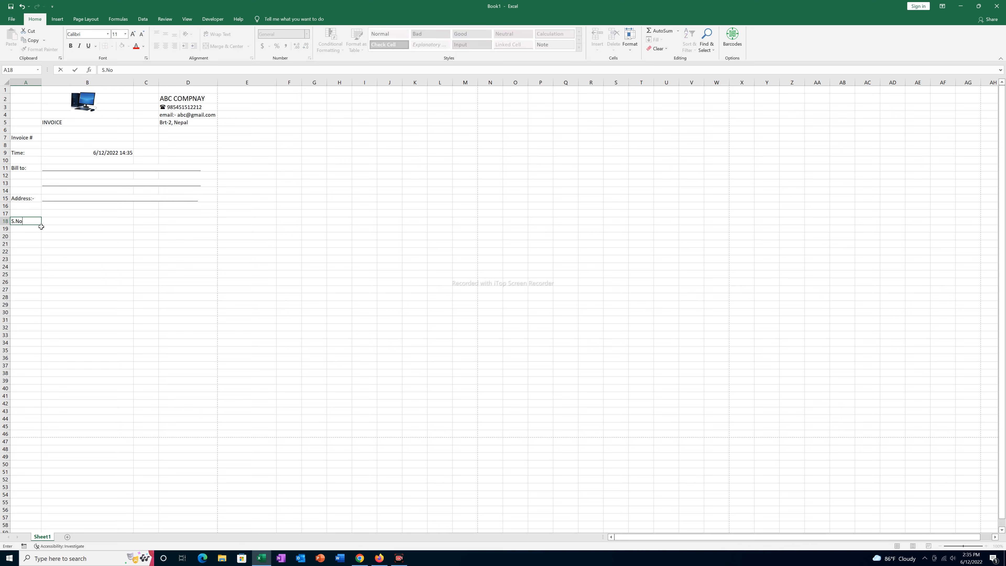
{"action": "key", "text": "Tab"}
{"action": "type", "text": "parti"}
{"action": "key", "text": "BackSpace"}
{"action": "key", "text": "BackSpace"}
{"action": "key", "text": "BackSpace"}
{"action": "type", "text": "Particu"}
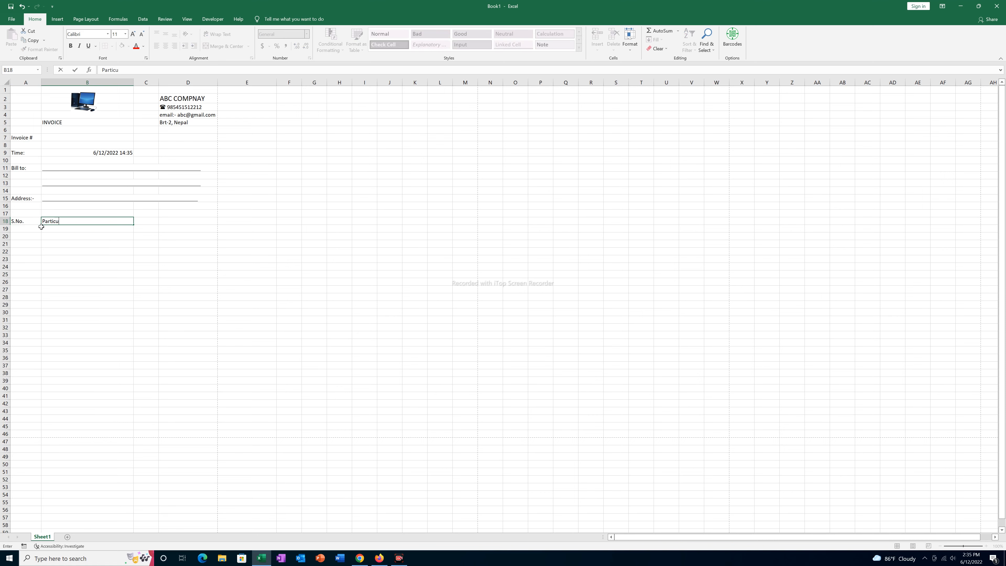
{"action": "type", "text": "lrs"}
{"action": "key", "text": "Tab"}
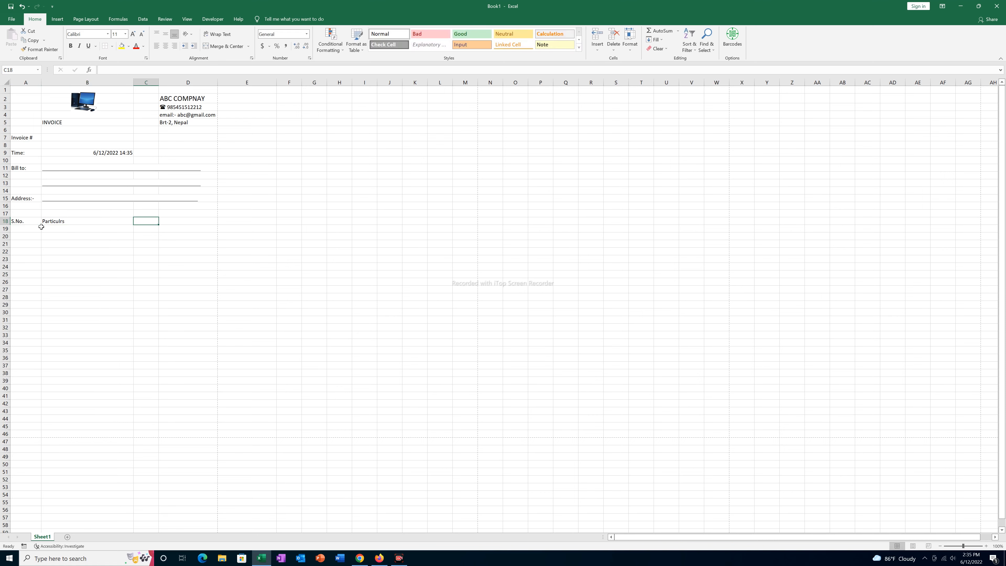
{"action": "key", "text": "Left"}
{"action": "key", "text": "Left"}
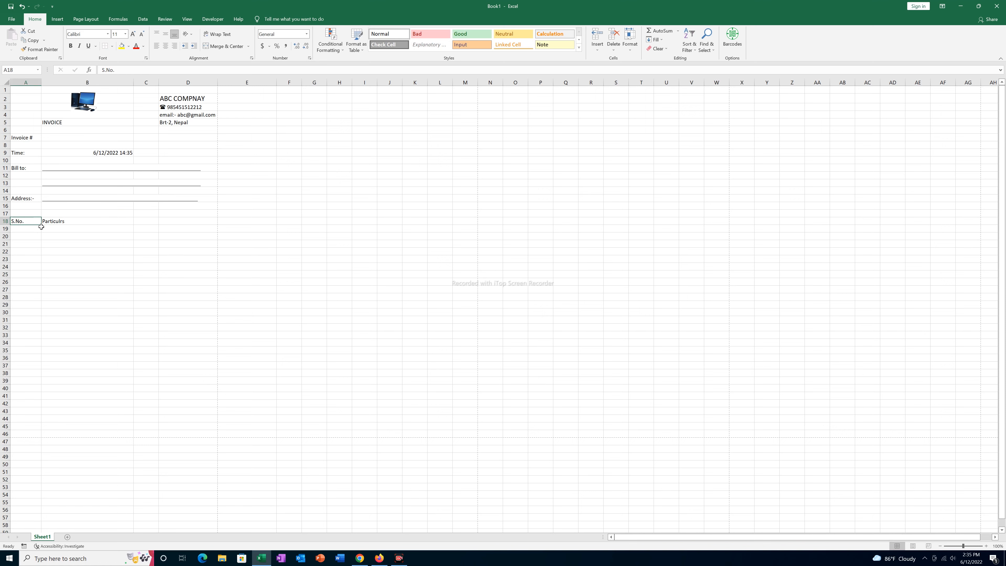
{"action": "key", "text": "Right"}
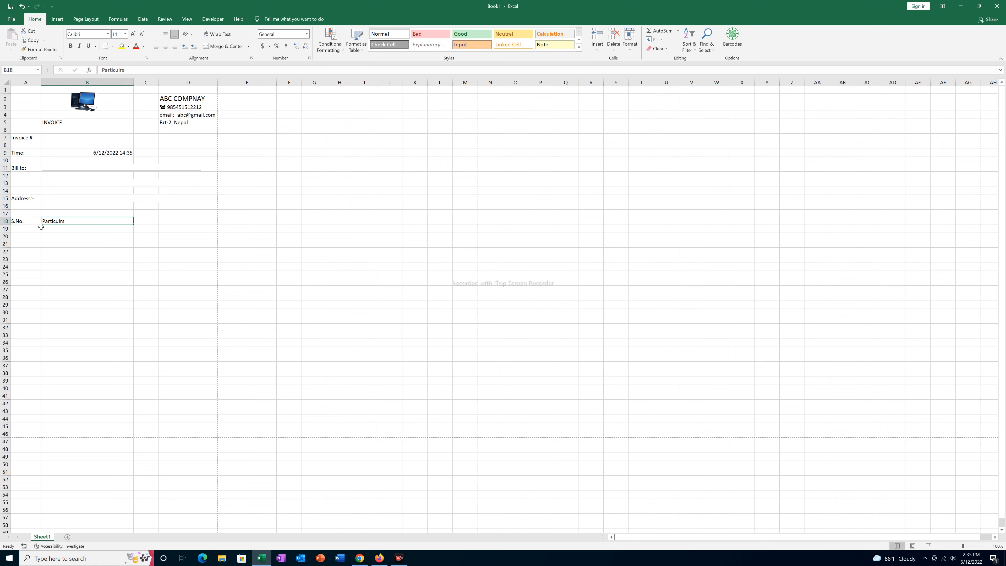
- Add the Unit Price, Qty and Price headings in C18 through E18
{"action": "key", "text": "Right"}
{"action": "type", "text": "Unit Pr"}
{"action": "key", "text": "Tab"}
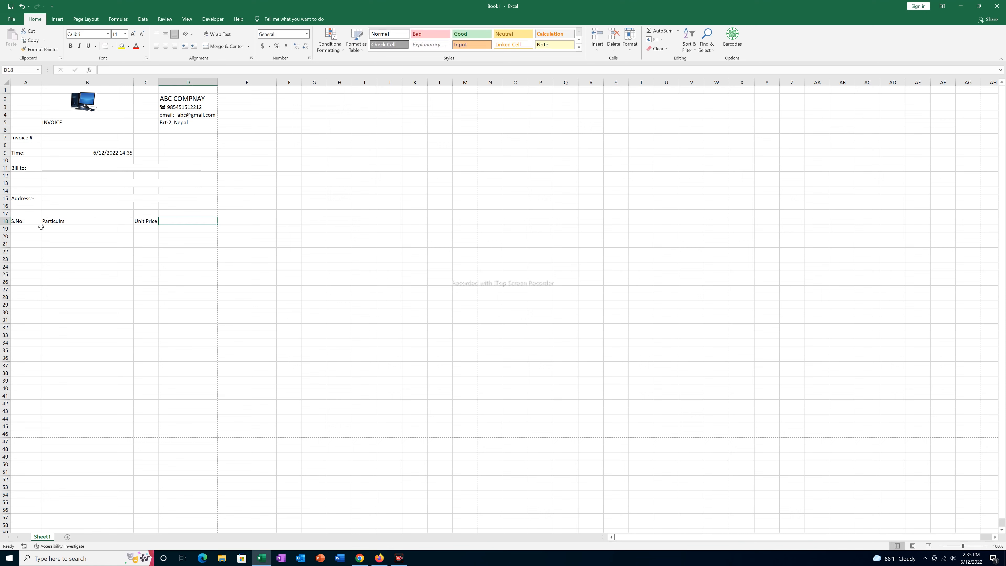
{"action": "type", "text": "Qt"}
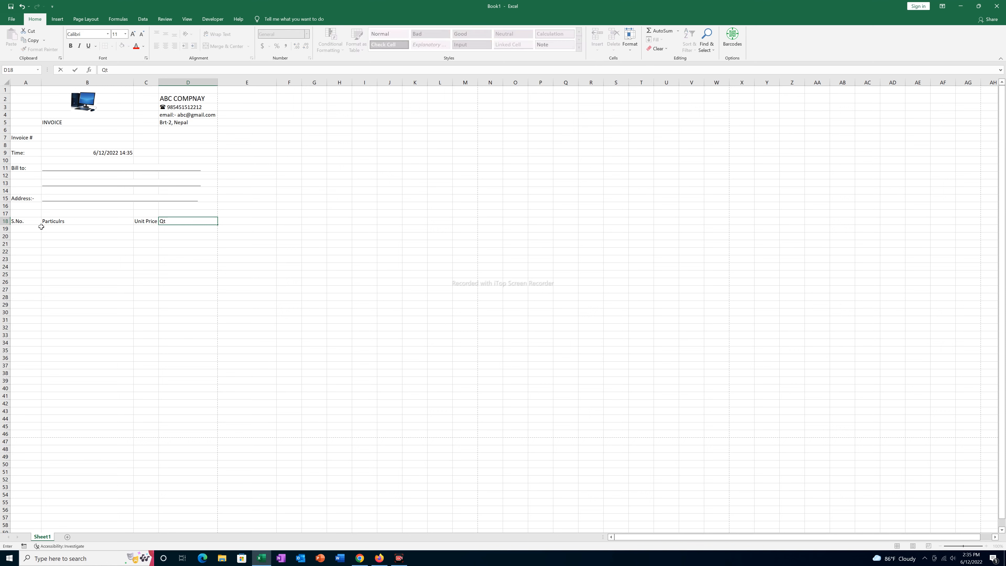
{"action": "type", "text": "y"}
{"action": "key", "text": "Tab"}
{"action": "type", "text": "T"}
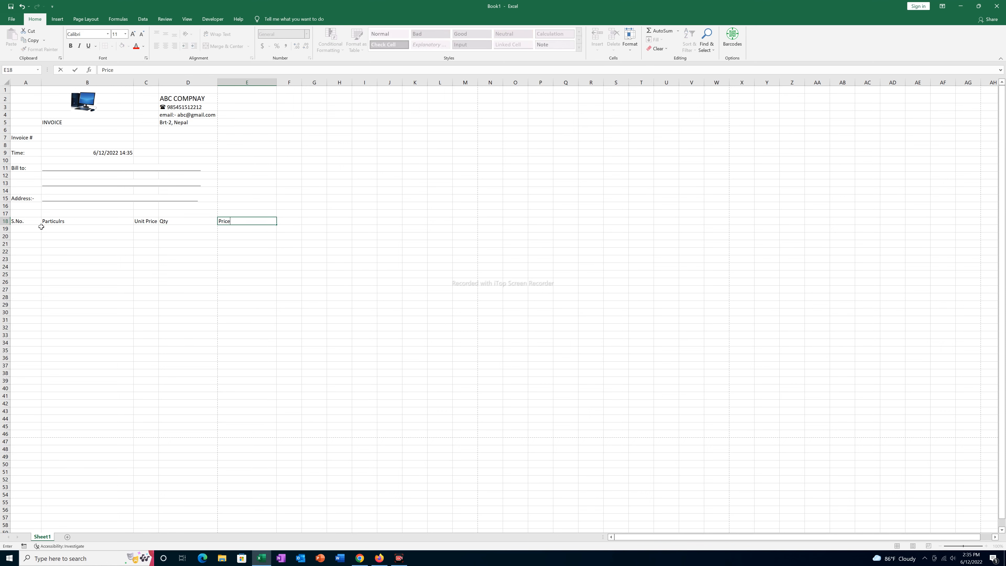
{"action": "left_click", "coordinate": [259, 242]}
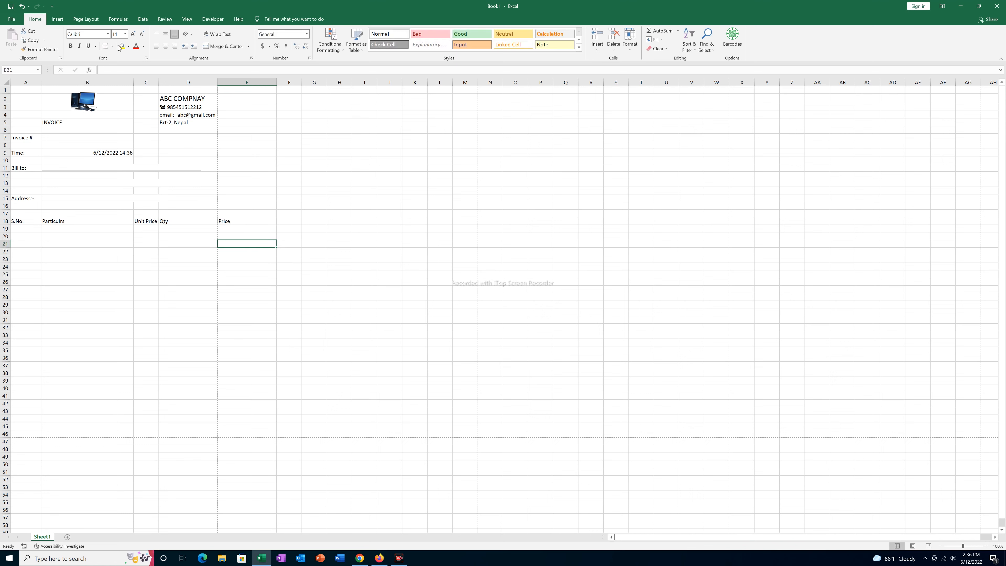
- Narrow columns A and B, then select the item table A18:E37
{"action": "left_click_drag", "start_coordinate": [41, 85], "coordinate": [36, 85]}
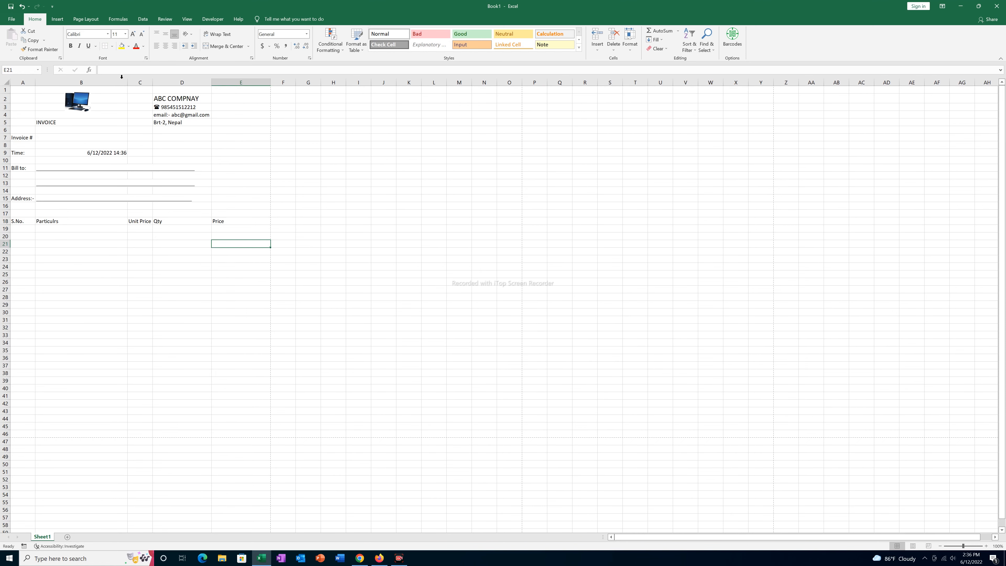
{"action": "left_click_drag", "start_coordinate": [129, 82], "coordinate": [112, 86]}
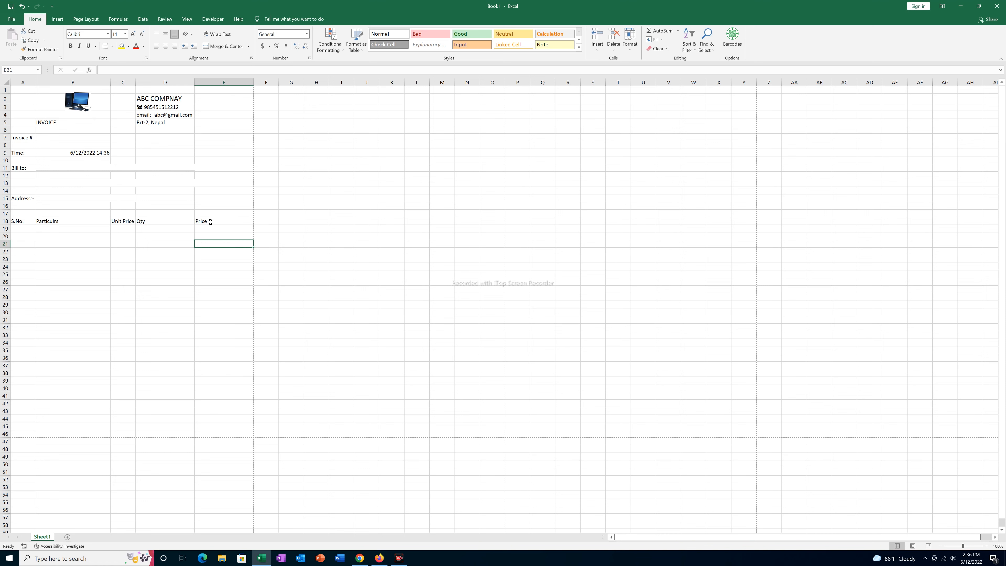
{"action": "left_click_drag", "start_coordinate": [19, 222], "coordinate": [214, 364]}
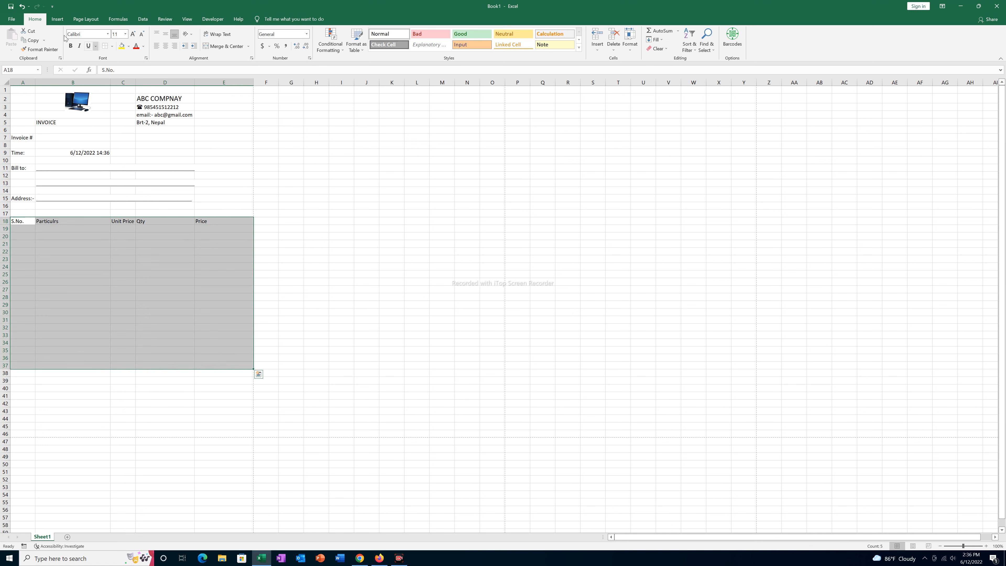
- Apply All Borders to A18:E37 and make the A18:E18 headings bold and centred
{"action": "left_click", "coordinate": [112, 46]}
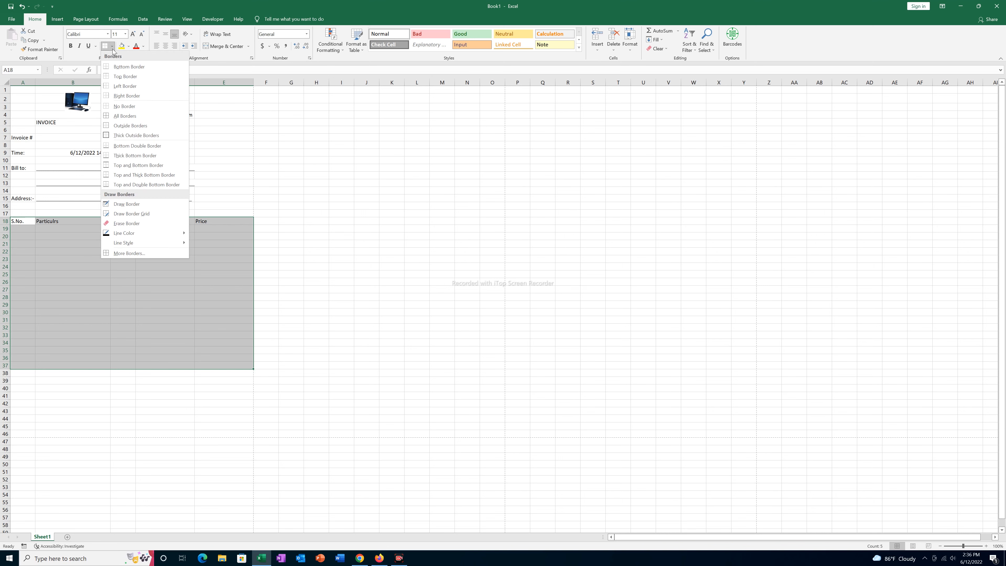
{"action": "left_click", "coordinate": [123, 117]}
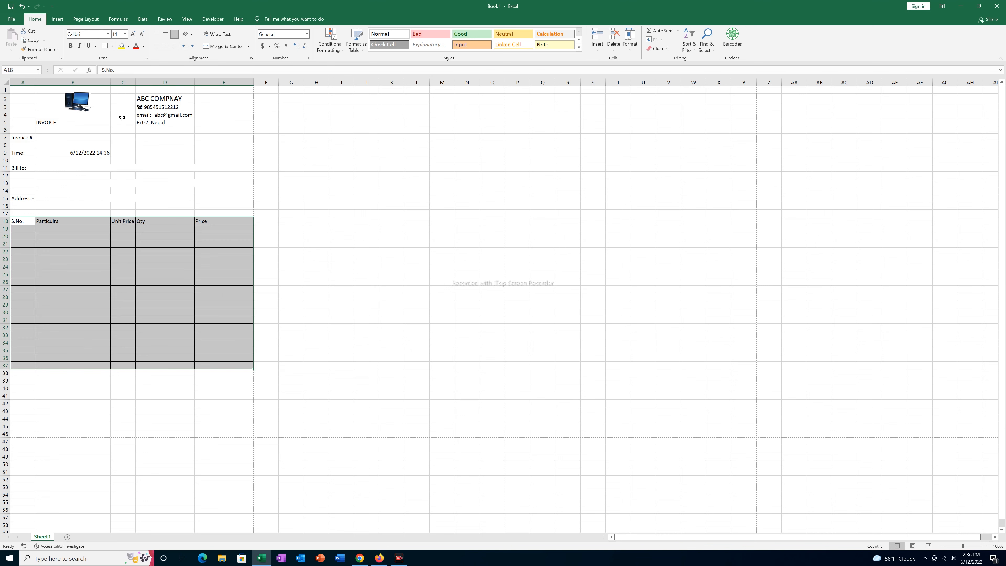
{"action": "left_click", "coordinate": [178, 296]}
{"action": "left_click_drag", "start_coordinate": [18, 223], "coordinate": [203, 224]}
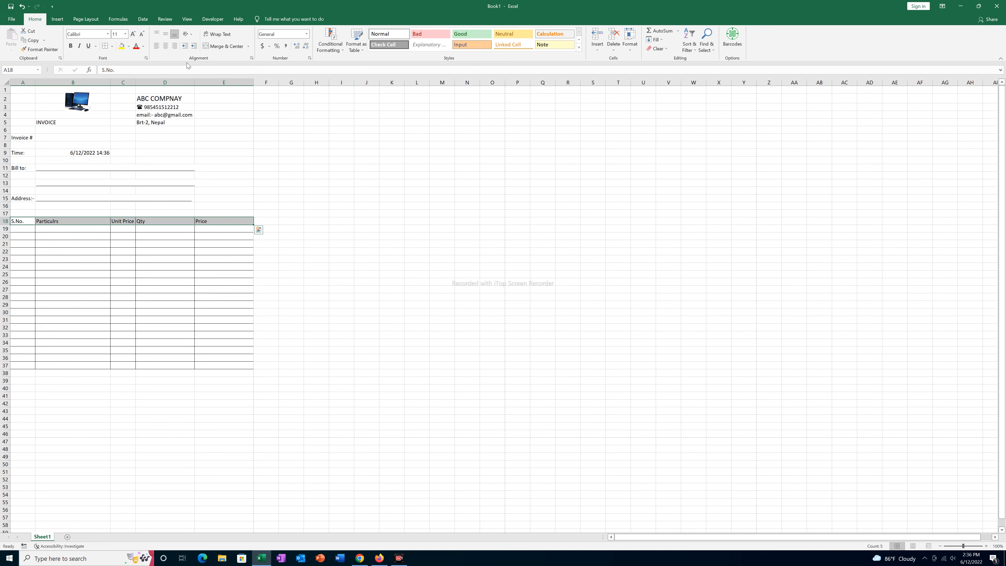
{"action": "left_click", "coordinate": [70, 46]}
{"action": "left_click", "coordinate": [165, 46]}
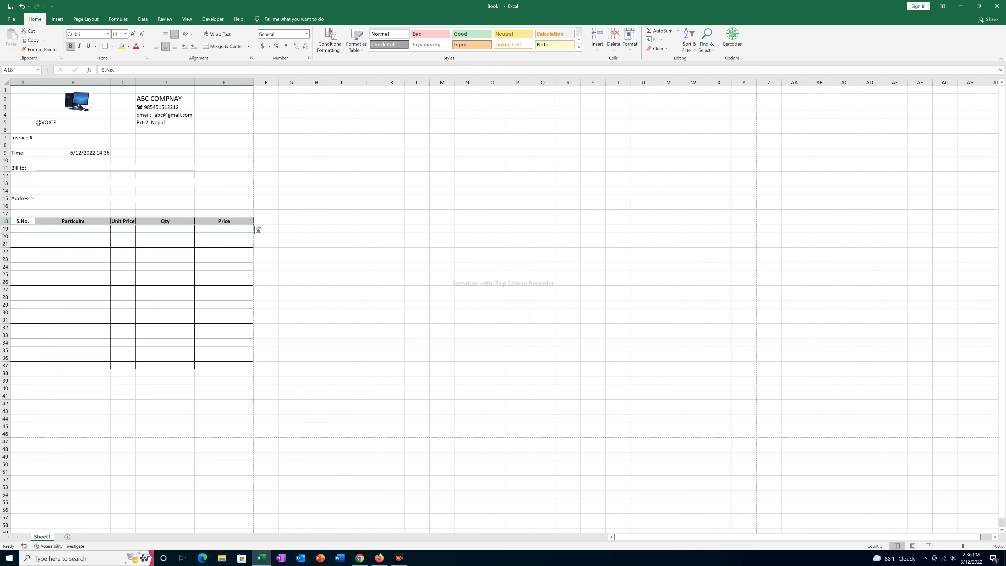
- Merge and centre INVOICE across B5:C5, bold at font size 14
{"action": "left_click", "coordinate": [56, 122]}
{"action": "left_click_drag", "start_coordinate": [55, 122], "coordinate": [114, 123]}
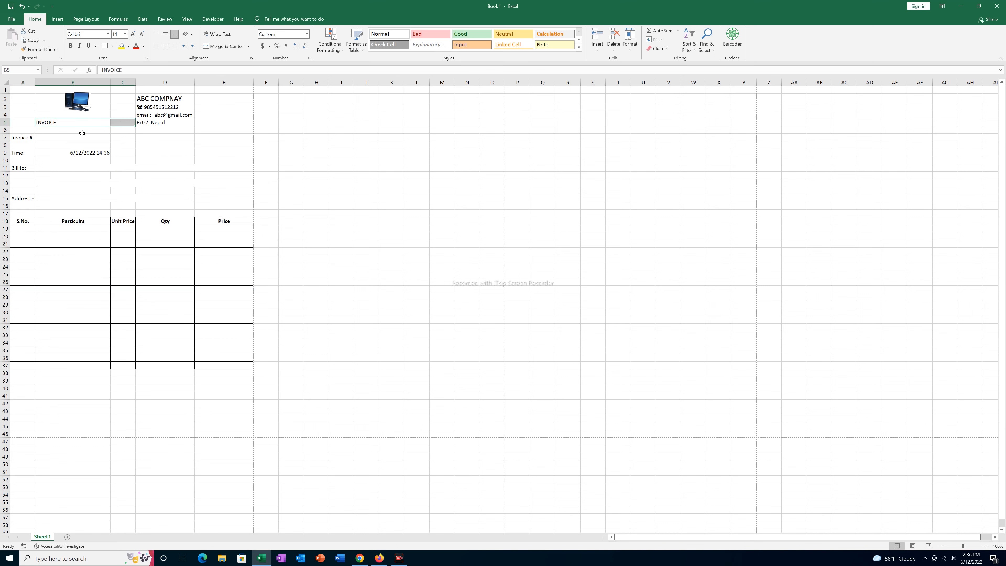
{"action": "left_click", "coordinate": [79, 135]}
{"action": "left_click_drag", "start_coordinate": [50, 123], "coordinate": [120, 122]}
{"action": "left_click", "coordinate": [224, 46]}
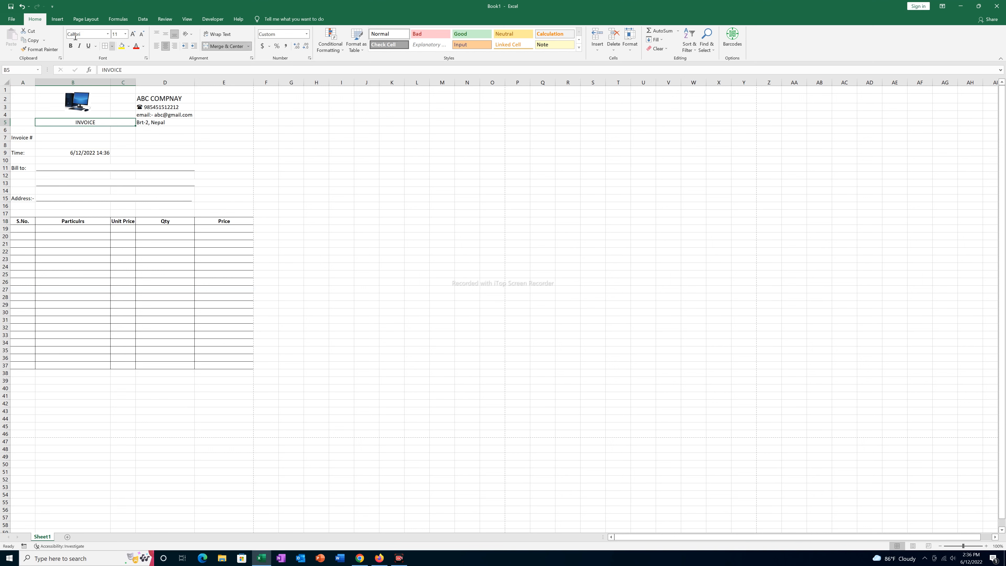
{"action": "left_click", "coordinate": [70, 46]}
{"action": "left_click", "coordinate": [126, 34]}
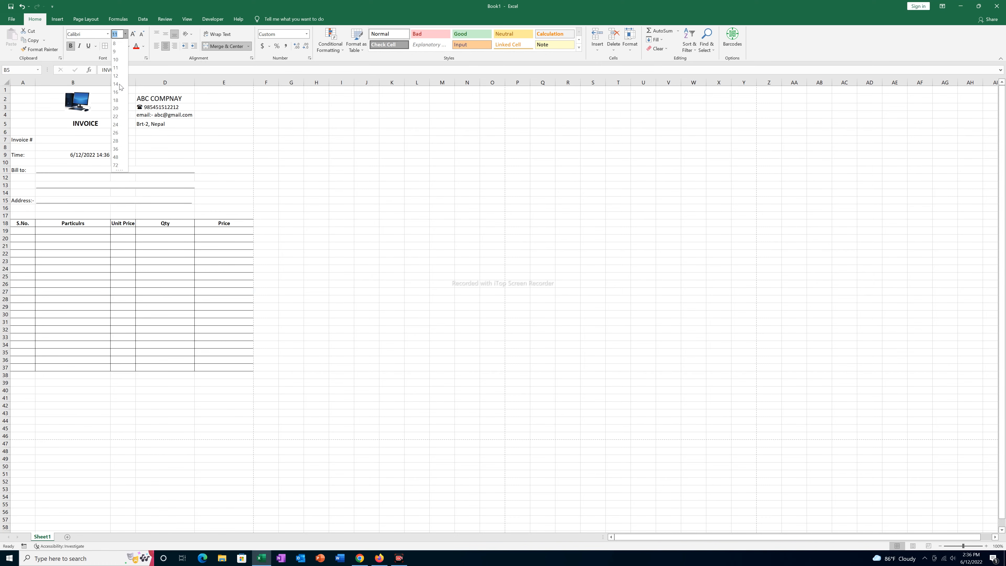
{"action": "left_click", "coordinate": [117, 84]}
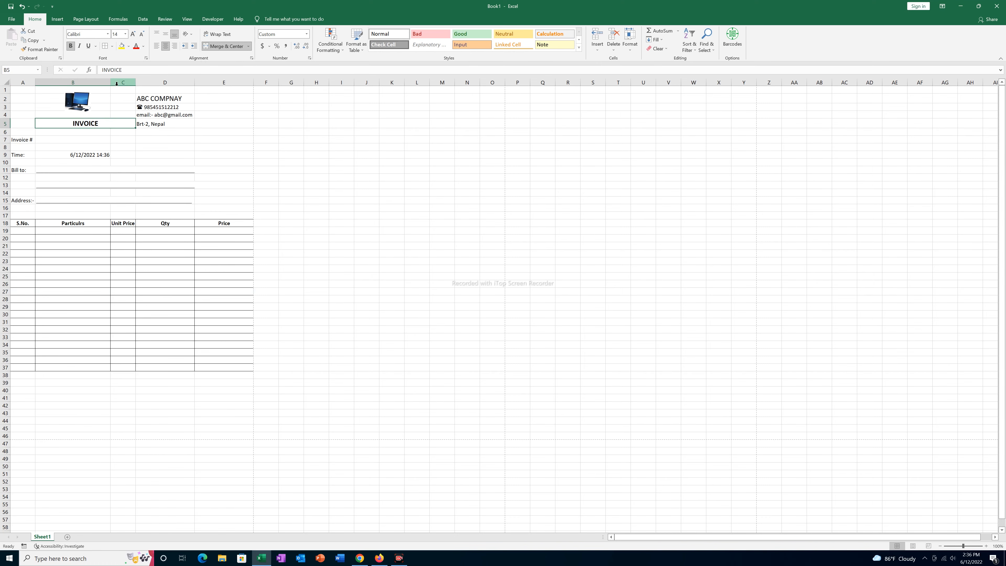
{"action": "left_click", "coordinate": [84, 154]}
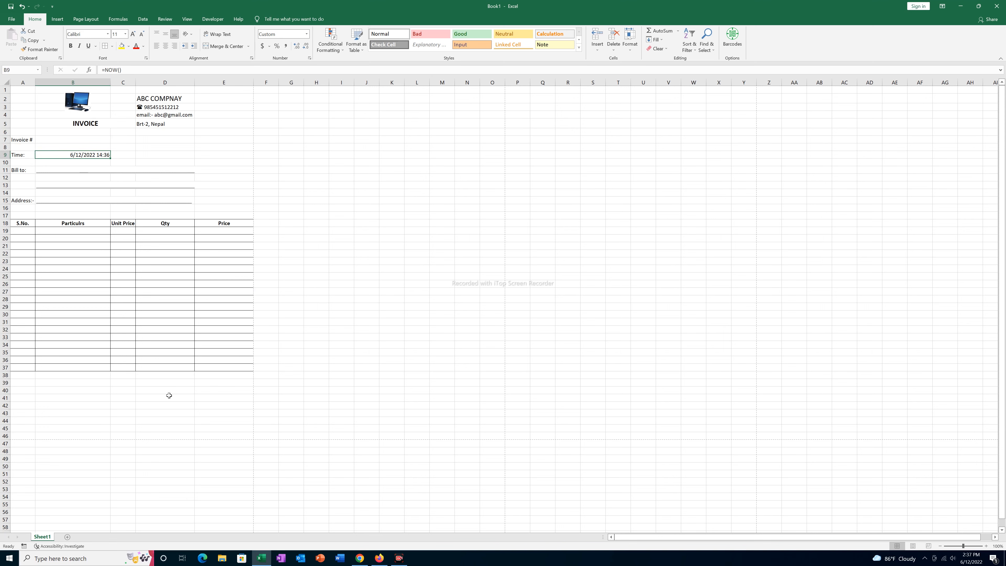
- Type Total Price, VAT (13%), Price after VAT, Disc (5%) and Net Price down column D from D38
{"action": "left_click", "coordinate": [171, 377]}
{"action": "type", "text": "Total "}
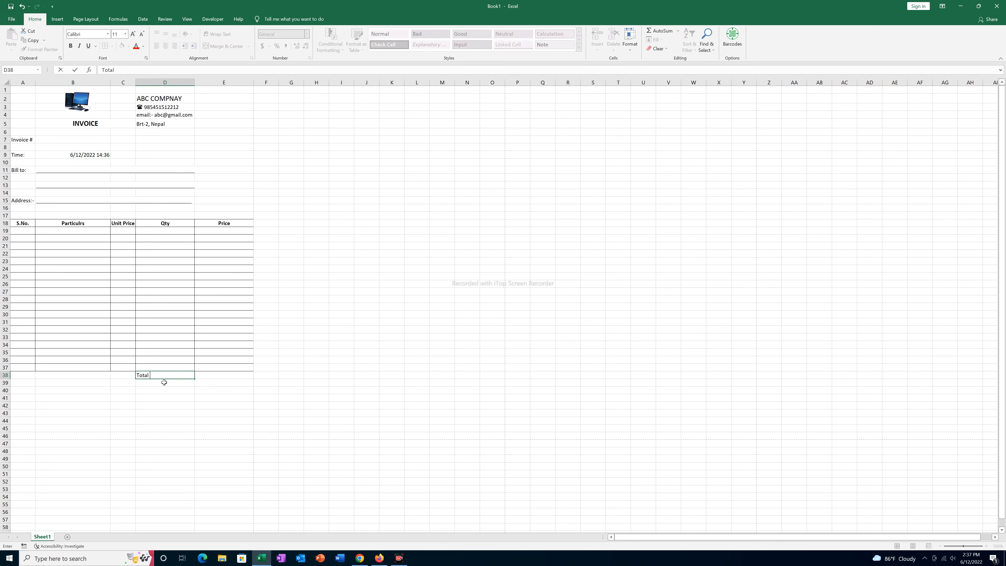
{"action": "type", "text": "Price"}
{"action": "key", "text": "Return"}
{"action": "type", "text": "VAT"}
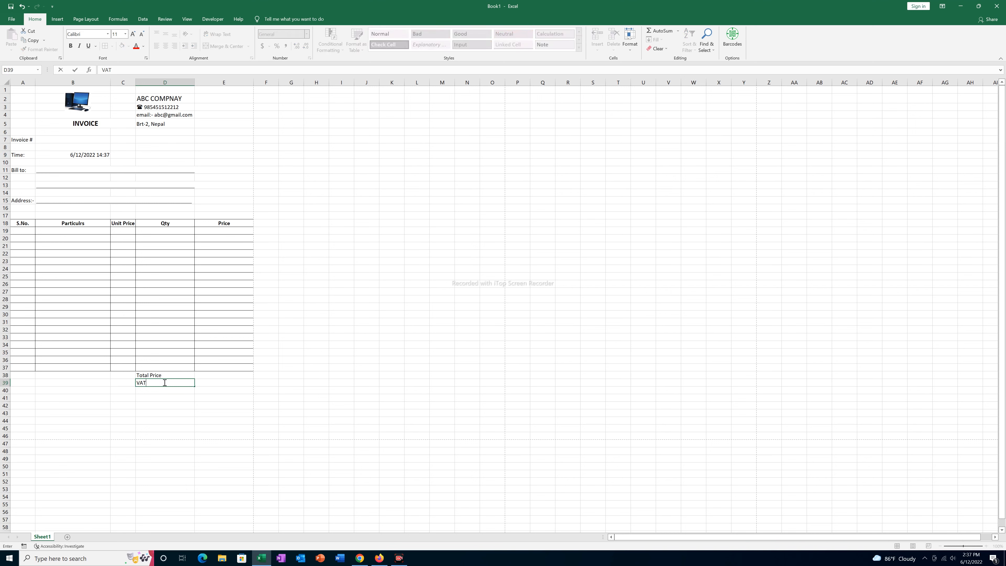
{"action": "type", "text": " (13%"}
{"action": "key", "text": "Return"}
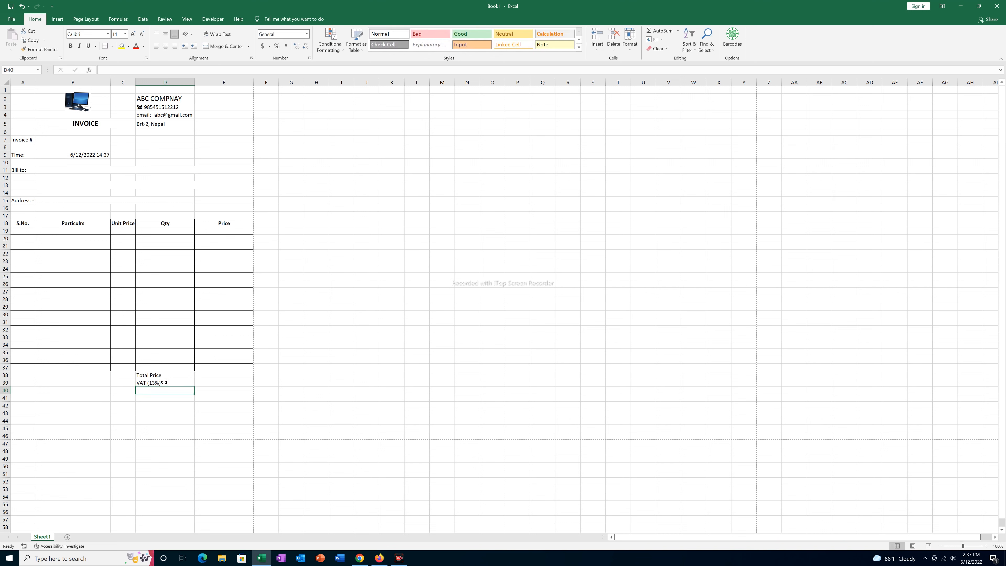
{"action": "type", "text": "P"}
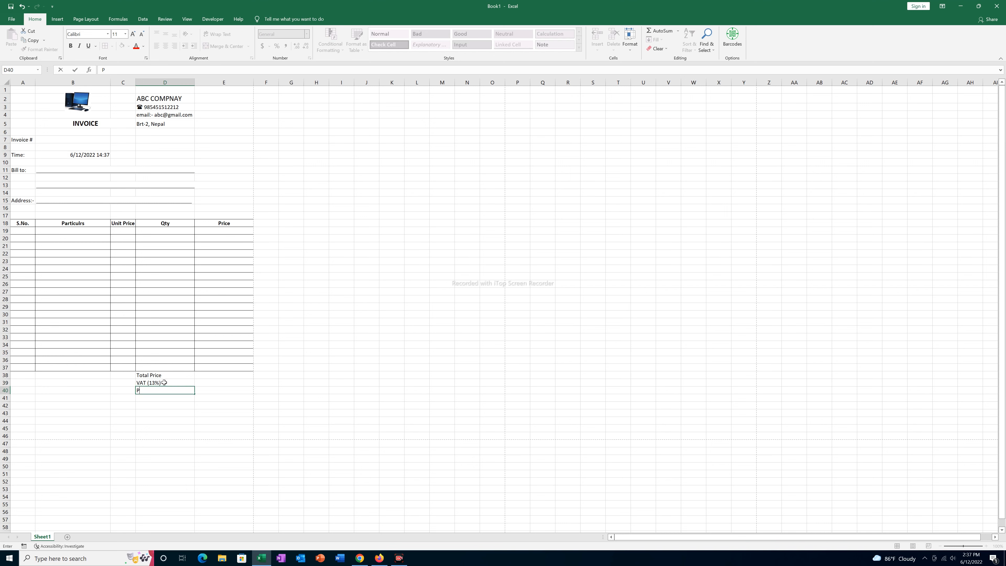
{"action": "type", "text": "rice after VAT"}
{"action": "key", "text": "Return"}
{"action": "type", "text": "Dus"}
{"action": "key", "text": "BackSpace"}
{"action": "type", "text": "isc "}
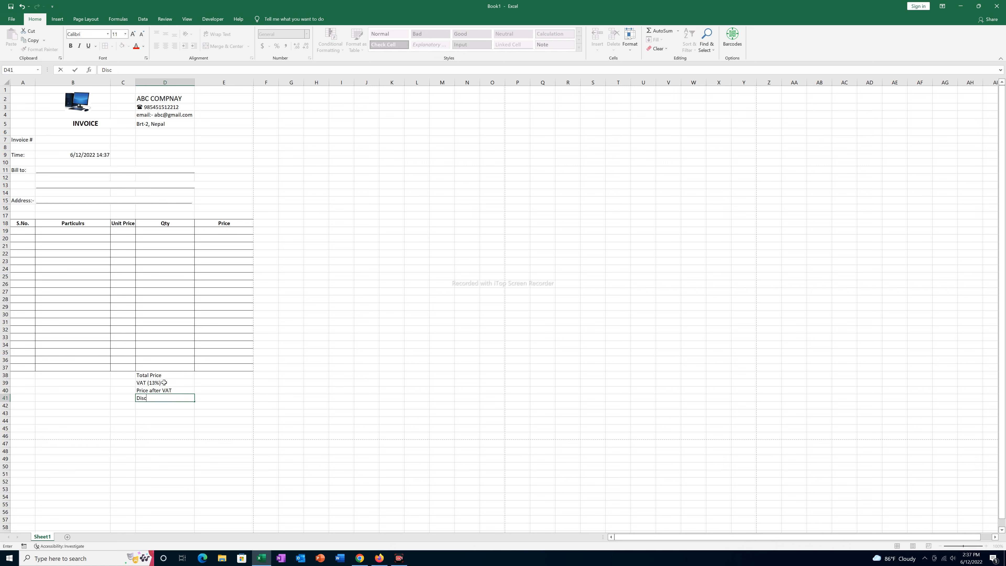
{"action": "type", "text": "(5%"}
{"action": "key", "text": "Return"}
{"action": "type", "text": "Net Price"}
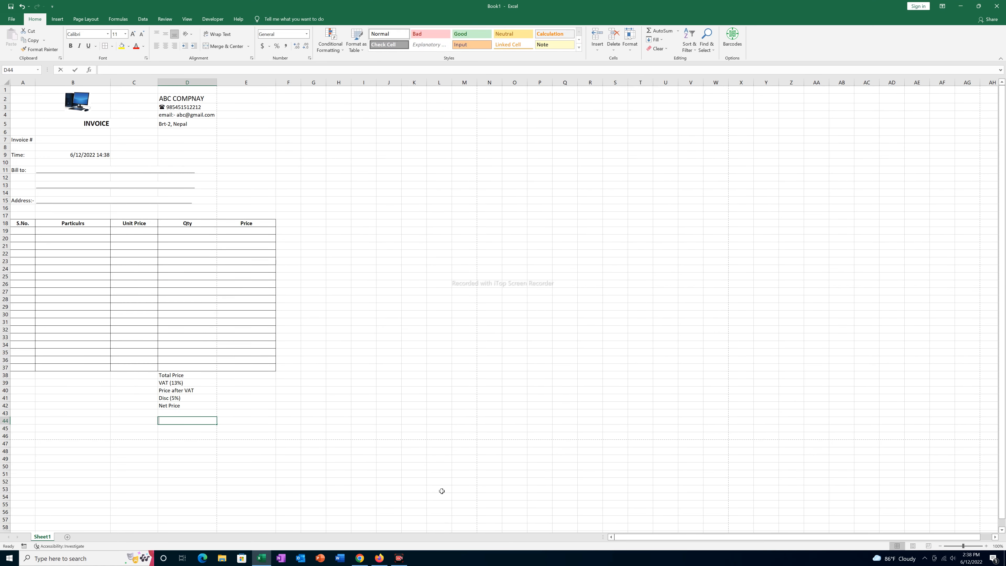
- Add the Mode of Payment, Amount Received and Due if Any labels below, leaving blank rows
{"action": "type", "text": "M"}
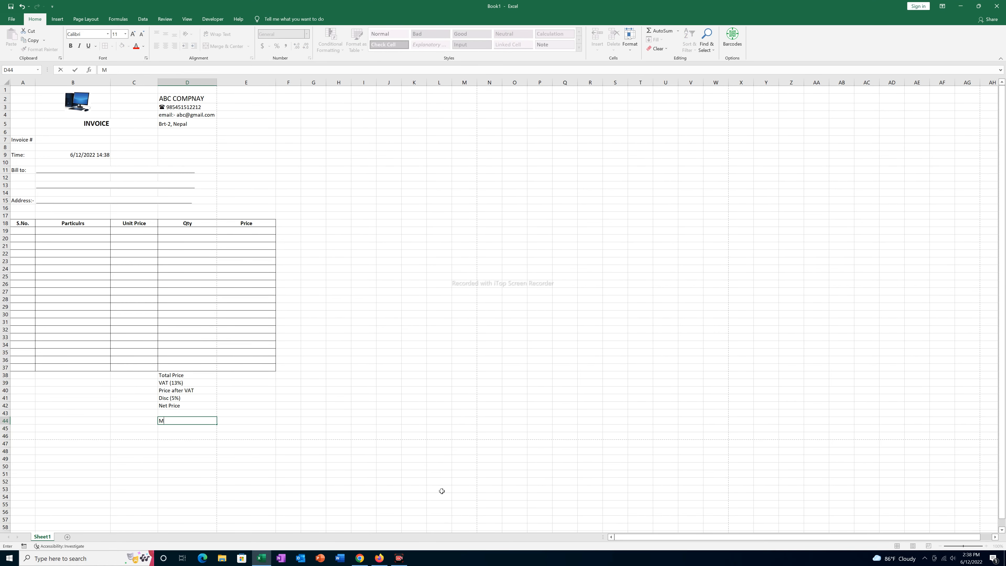
{"action": "type", "text": "ode of Payment"}
{"action": "key", "text": "Return"}
{"action": "key", "text": "Return"}
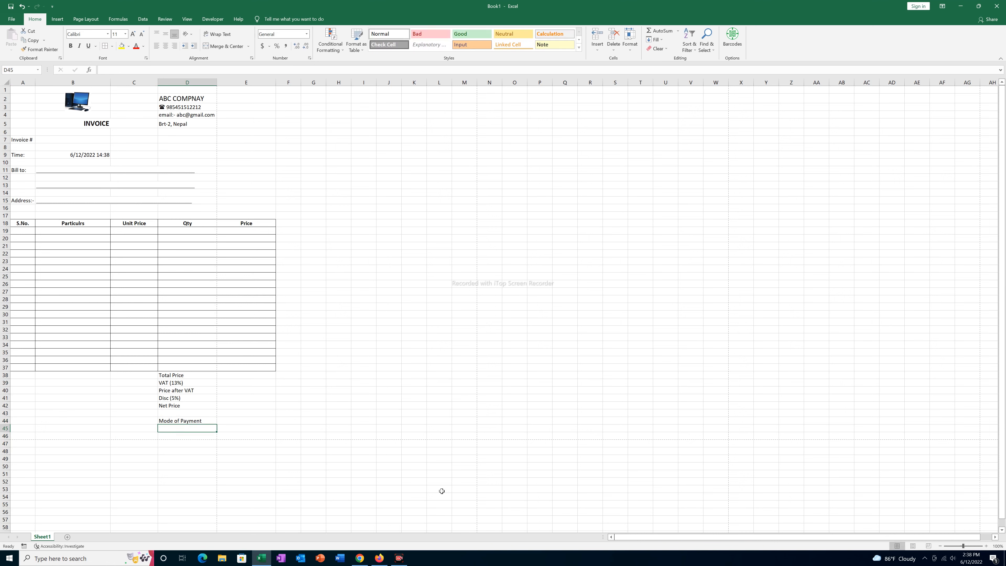
{"action": "type", "text": "Amount Received"}
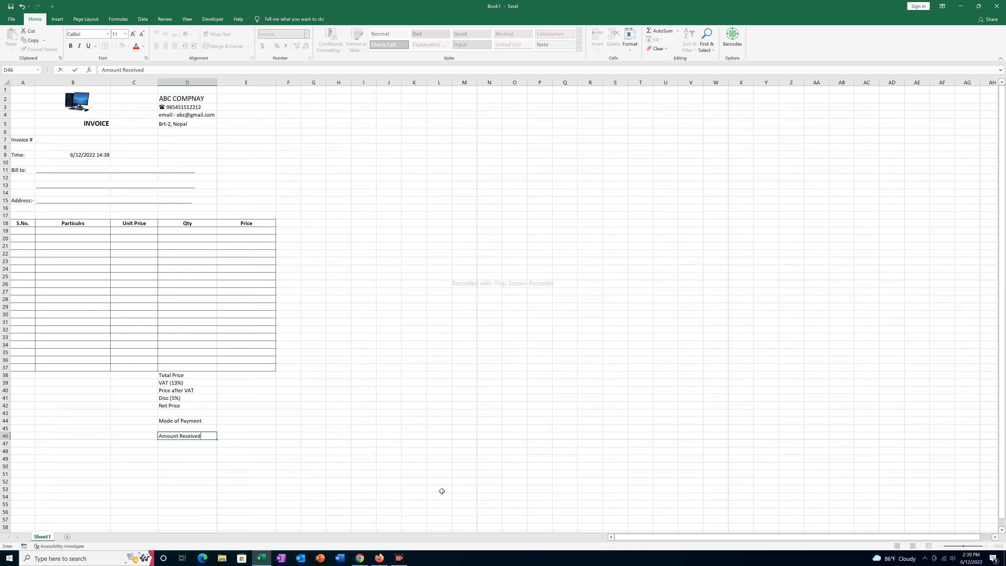
{"action": "key", "text": "Return"}
{"action": "type", "text": "D"}
{"action": "key", "text": "Return"}
{"action": "type", "text": "Due "}
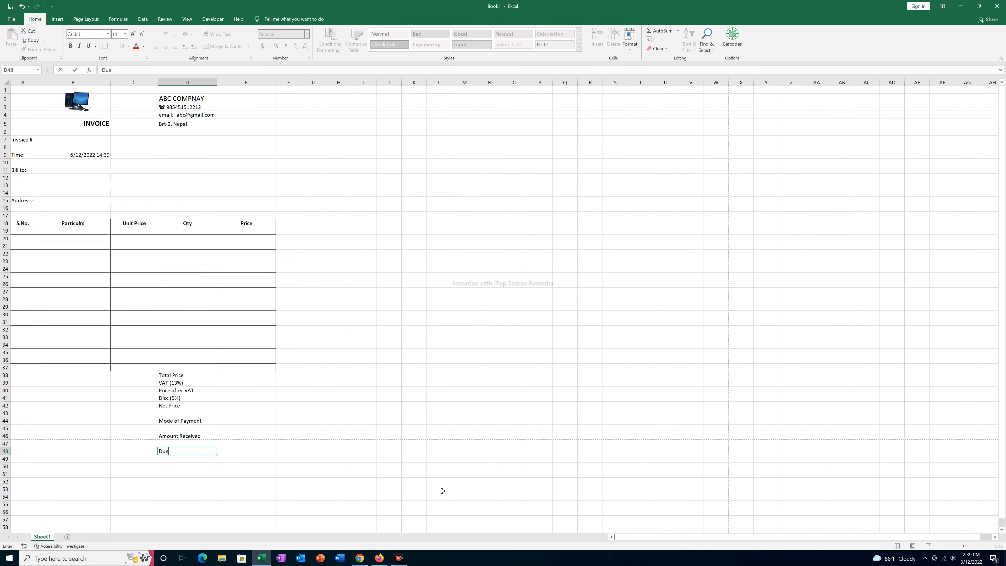
{"action": "type", "text": "if Any"}
- Add 'Recevied By:' in A41 and 'Signature:' in A43, each with an underscore line beside it
{"action": "left_click", "coordinate": [29, 398]}
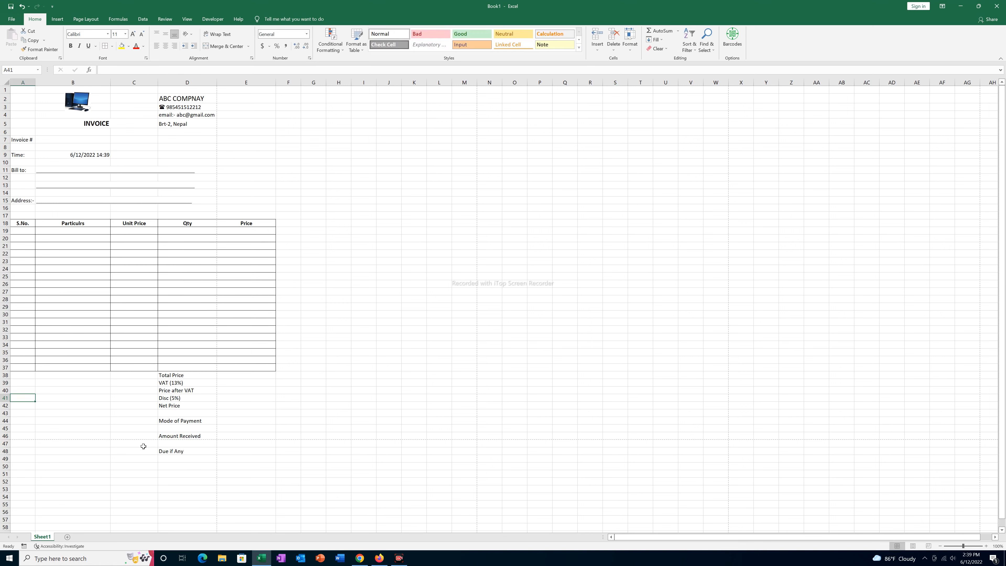
{"action": "type", "text": "Recevied By"}
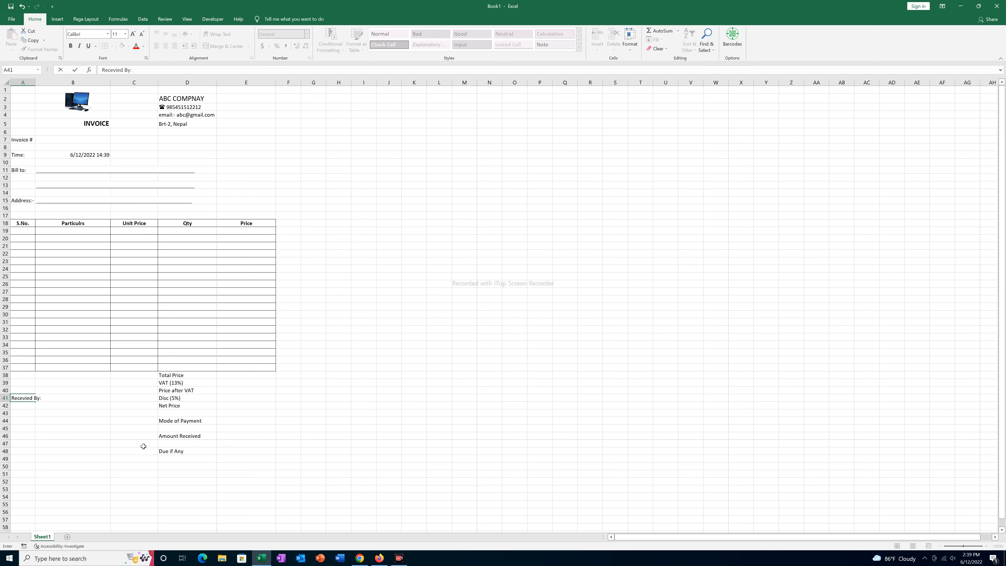
{"action": "type", "text": ":"}
{"action": "key", "text": "Tab"}
{"action": "type", "text": "_"}
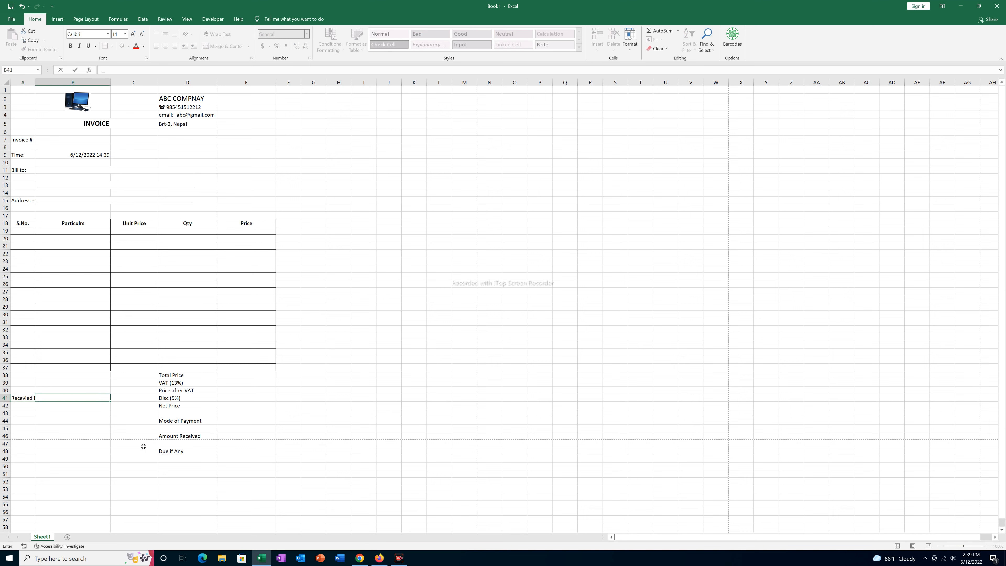
{"action": "type", "text": "___________________"}
{"action": "key", "text": "Return"}
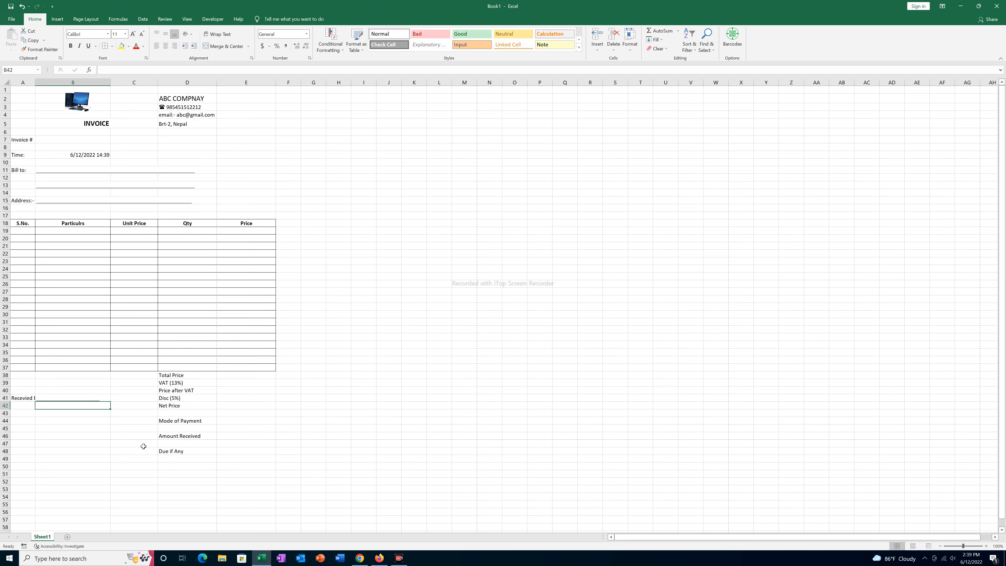
{"action": "key", "text": "Return"}
{"action": "type", "text": "Signature:"}
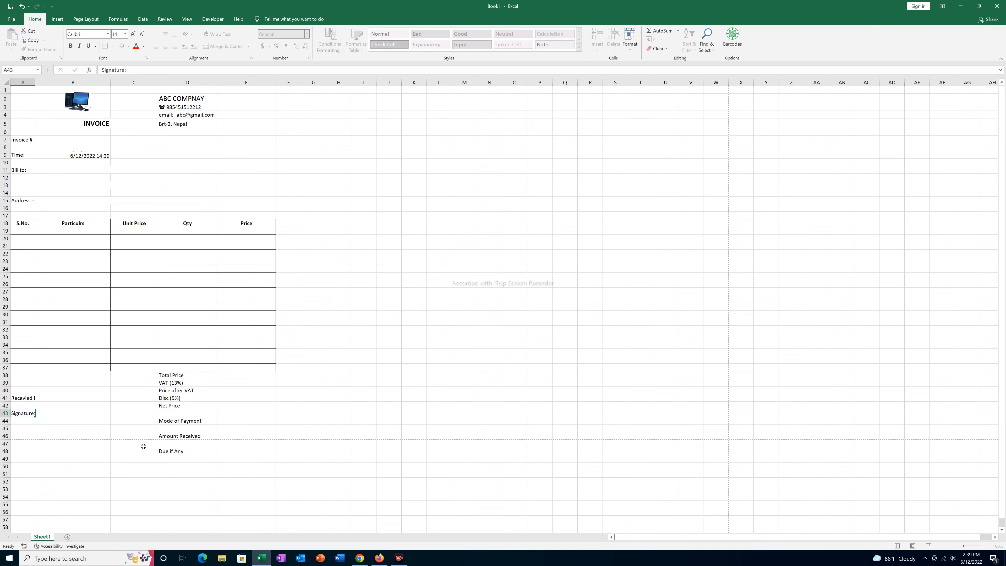
{"action": "key", "text": "Tab"}
{"action": "type", "text": "_______________________"}
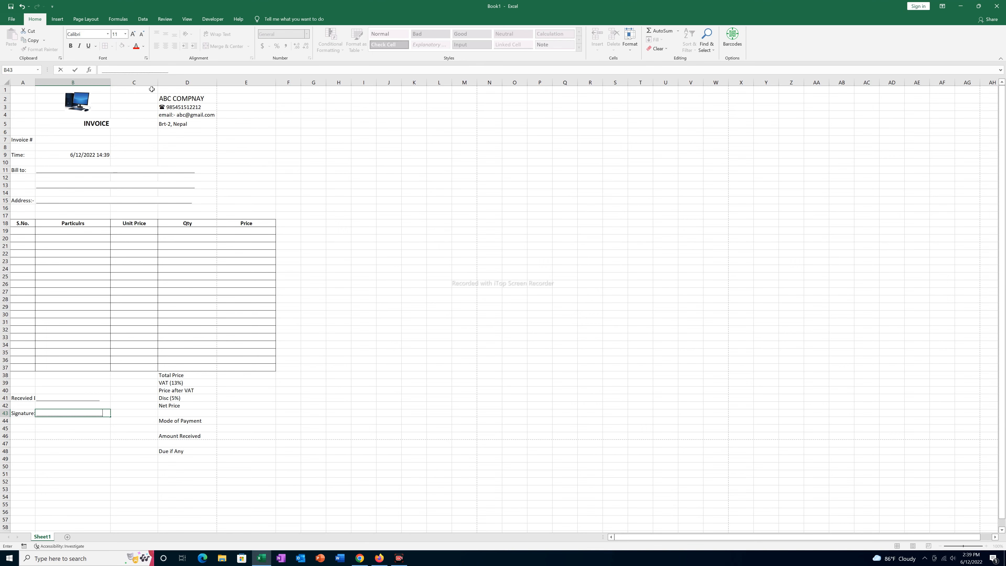
- Narrow column C and widen column B to about 27.55 so item descriptions fit
{"action": "left_click", "coordinate": [142, 132]}
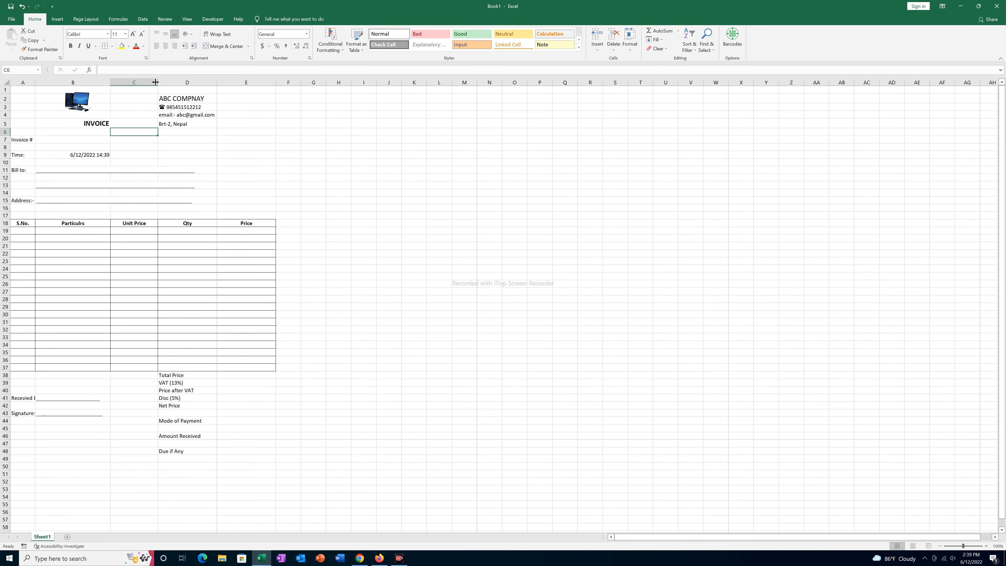
{"action": "left_click_drag", "start_coordinate": [158, 82], "coordinate": [176, 92]}
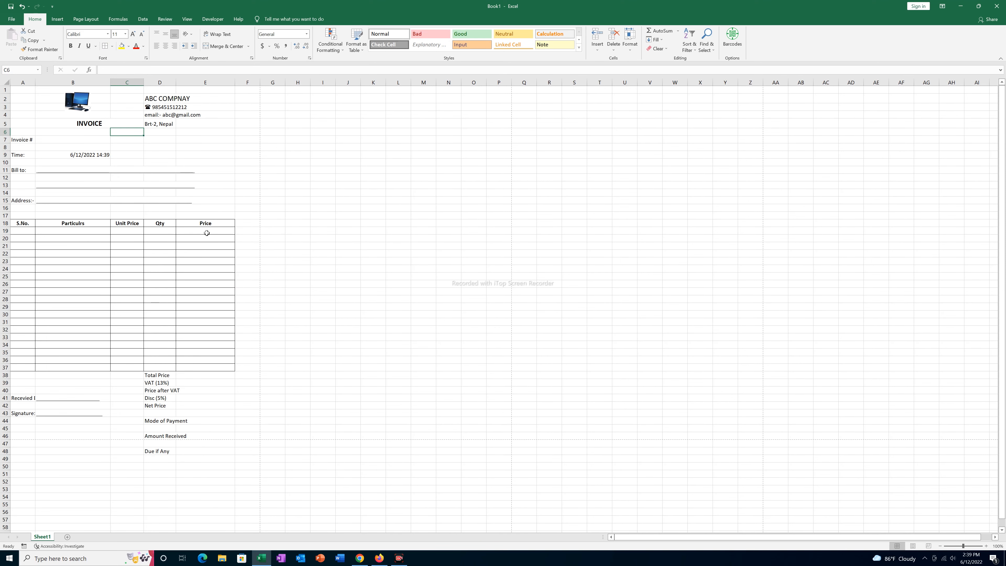
{"action": "left_click", "coordinate": [81, 332]}
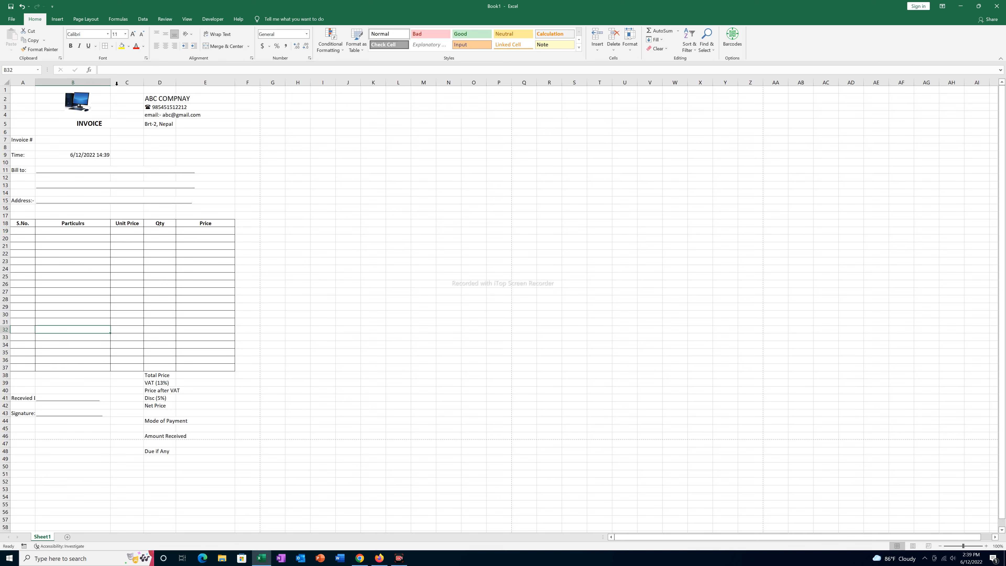
{"action": "left_click_drag", "start_coordinate": [110, 86], "coordinate": [118, 87]}
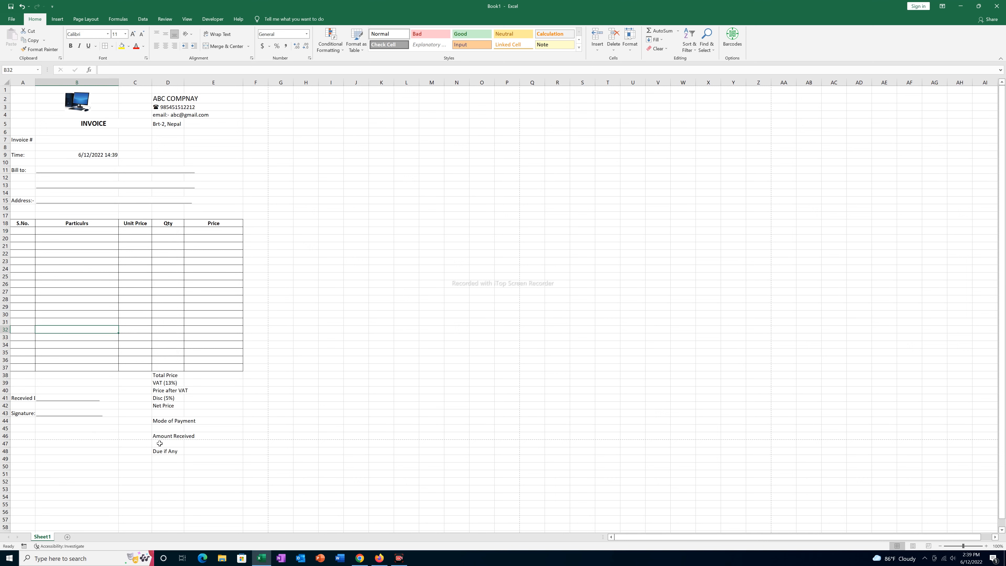
{"action": "left_click_drag", "start_coordinate": [7, 331], "coordinate": [47, 335]}
- Delete the three empty rows 32–34 from the item table
{"action": "right_click", "coordinate": [47, 335]}
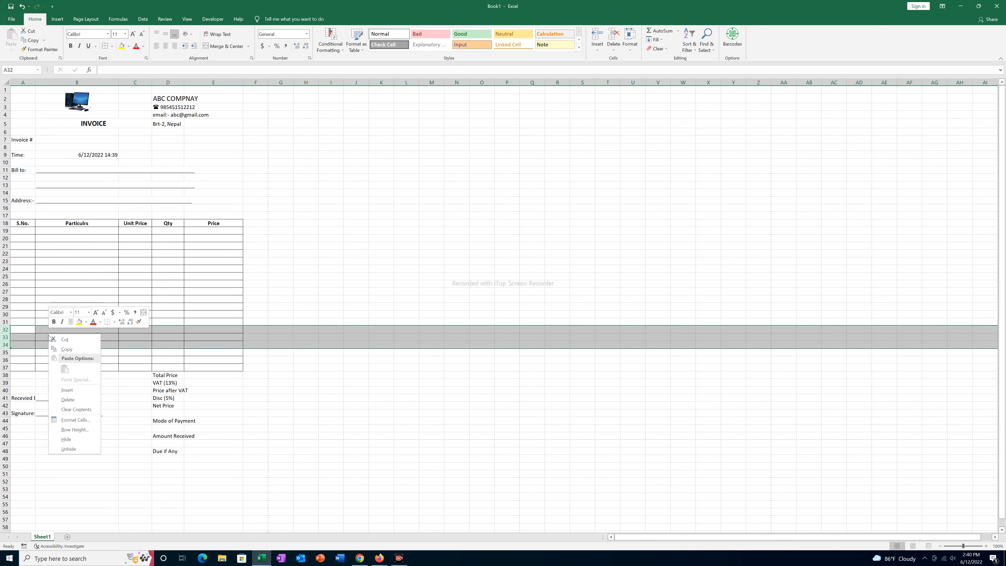
{"action": "left_click", "coordinate": [68, 399]}
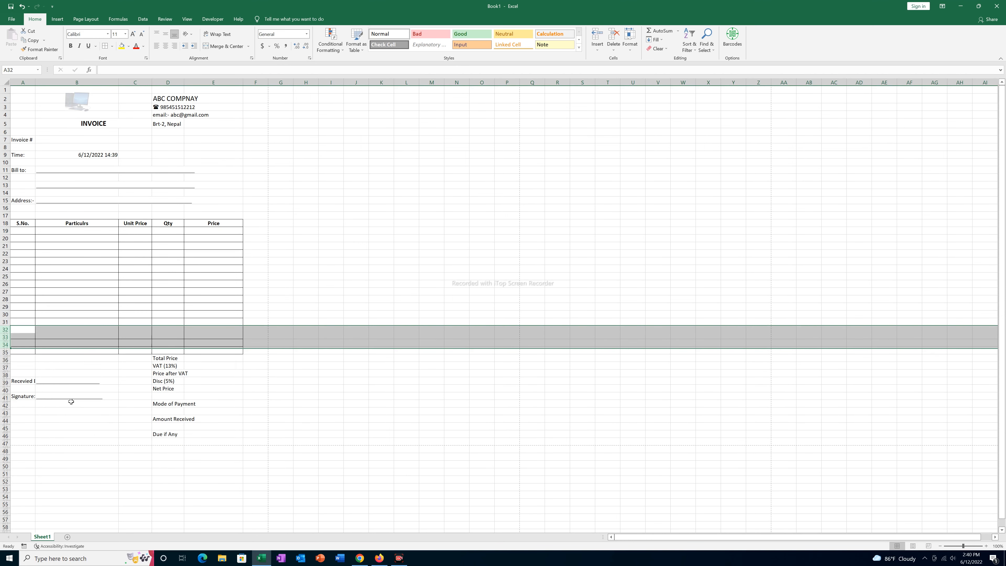
{"action": "left_click", "coordinate": [276, 464]}
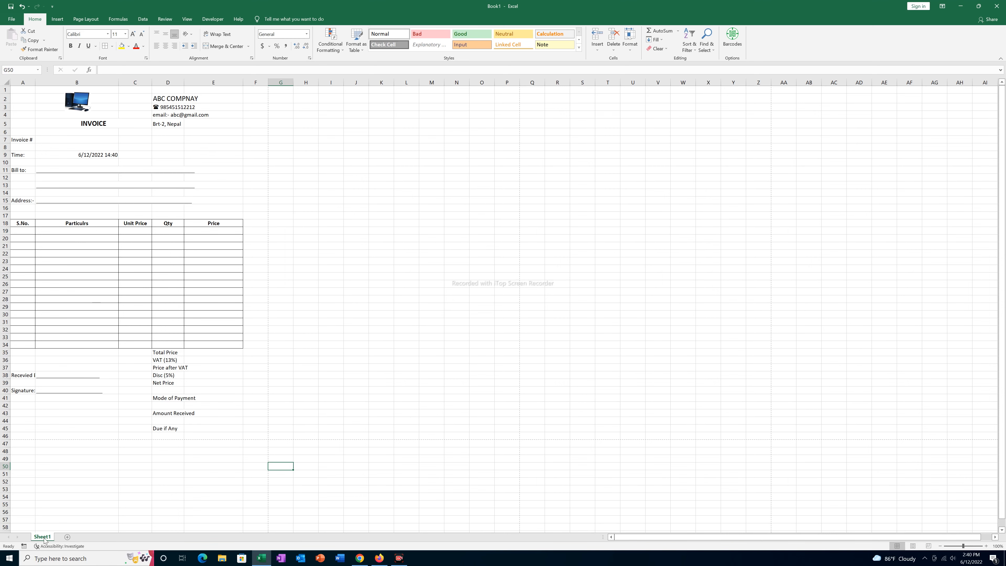
- Add Sheet2, widen its column B and enter 'Hard disk 1 TB' in B2
{"action": "left_click", "coordinate": [75, 536]}
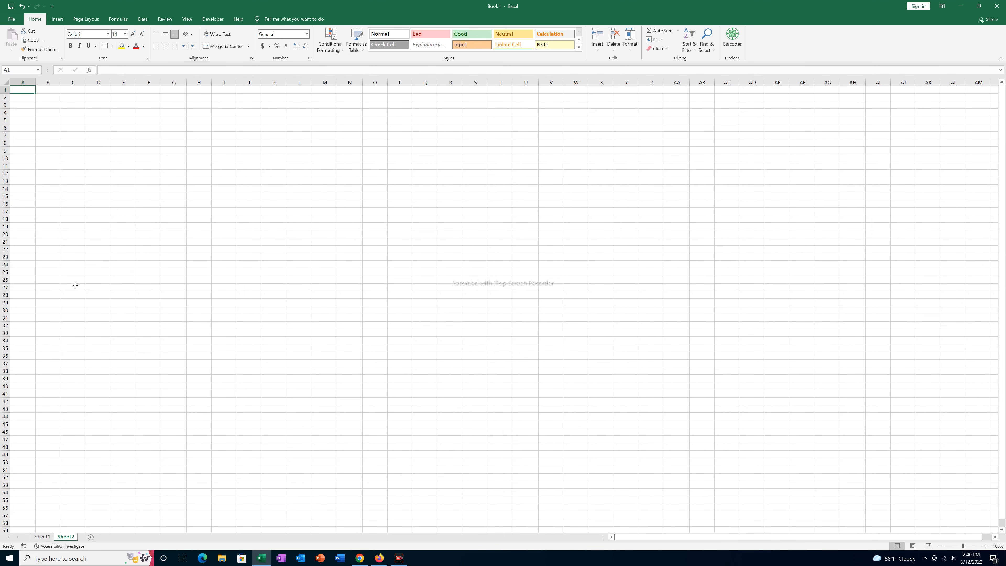
{"action": "left_click_drag", "start_coordinate": [63, 81], "coordinate": [116, 82]}
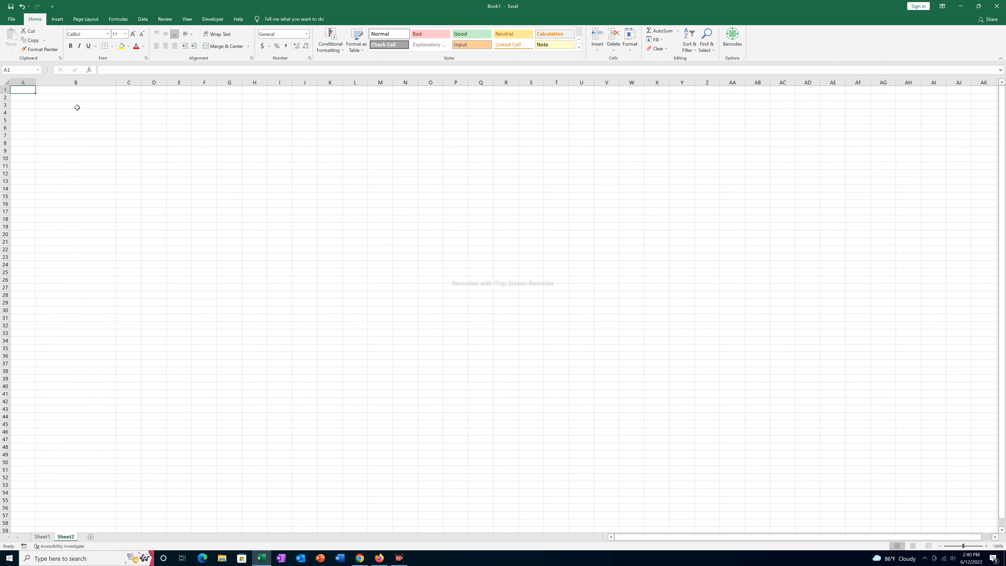
{"action": "left_click", "coordinate": [63, 97]}
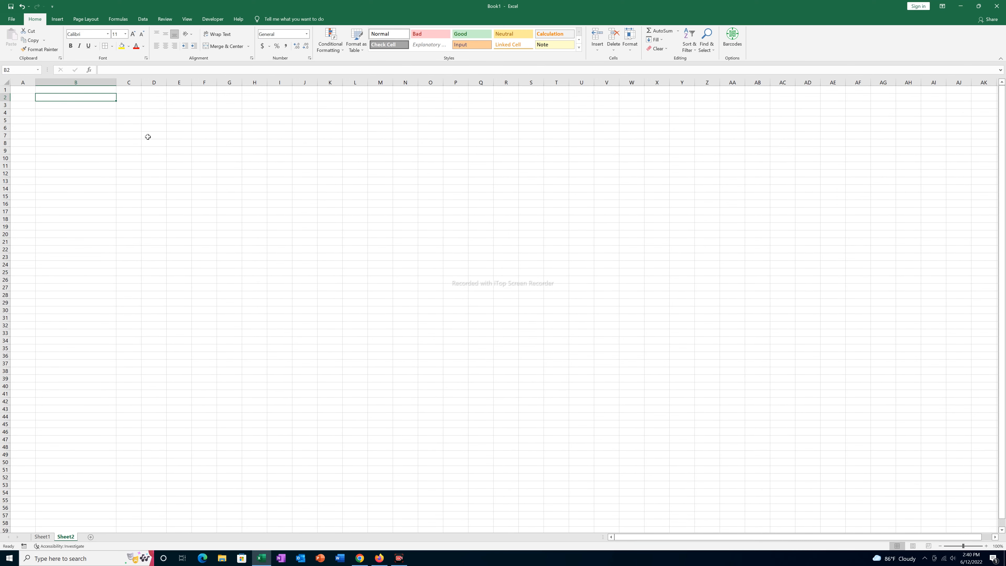
{"action": "type", "text": "Hard disk 1 TB"}
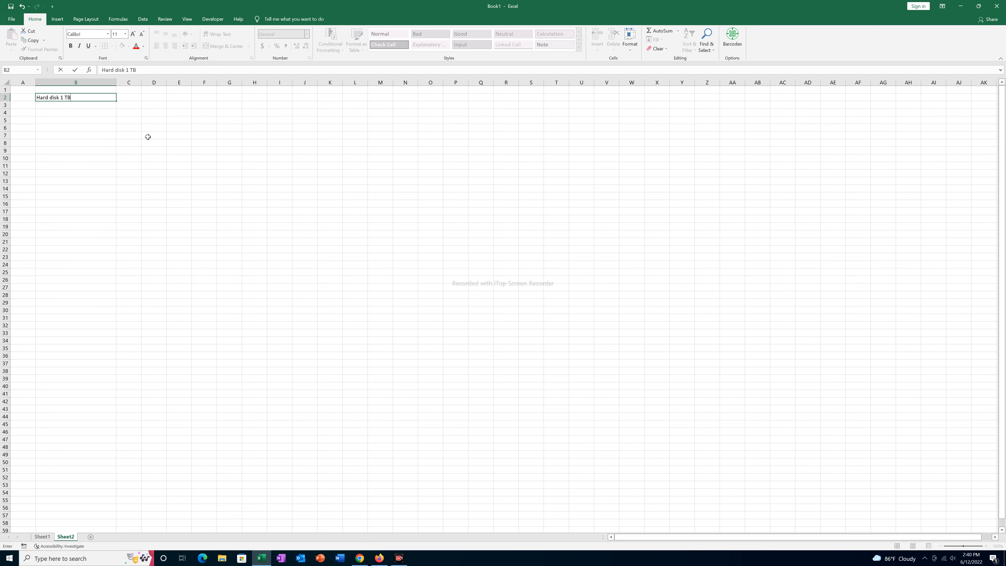
{"action": "key", "text": "Return"}
- List Hard disk 2 TB, RAM 8 GB, RAM 16 GB and Keyboard below it
{"action": "type", "text": "Hard"}
{"action": "key", "text": "BackSpace"}
{"action": "type", "text": "disk 2 "}
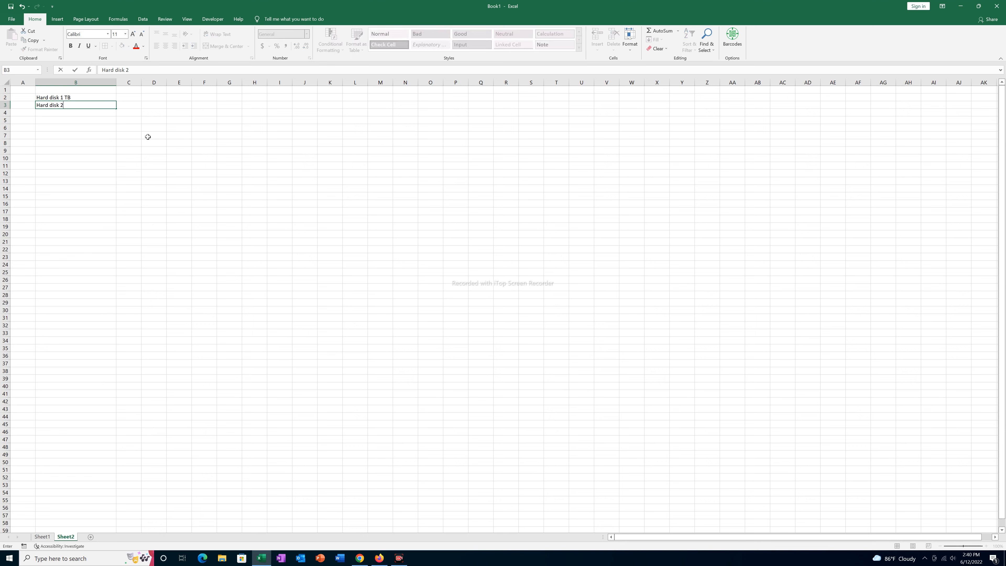
{"action": "type", "text": "TB"}
{"action": "key", "text": "Return"}
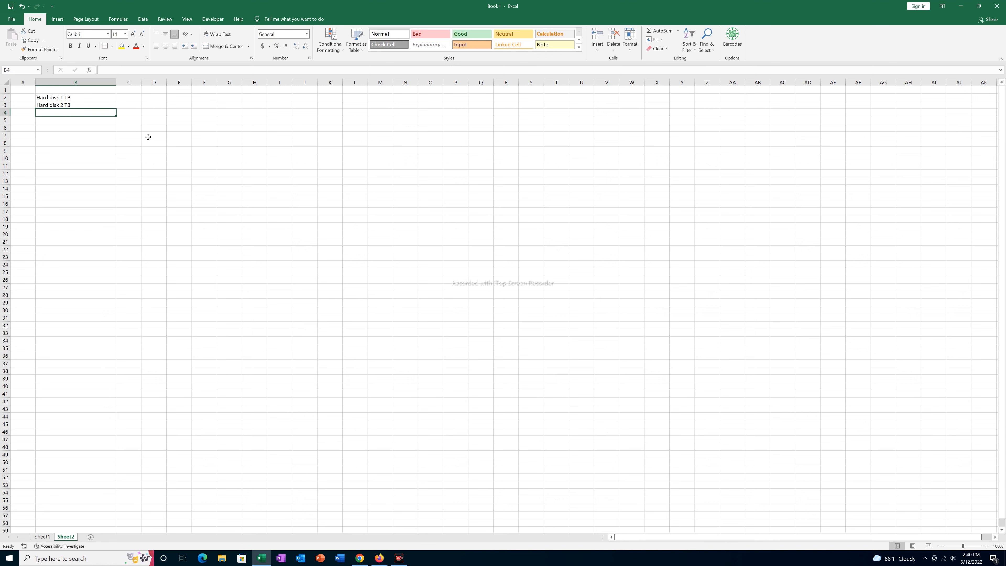
{"action": "type", "text": "RAM"}
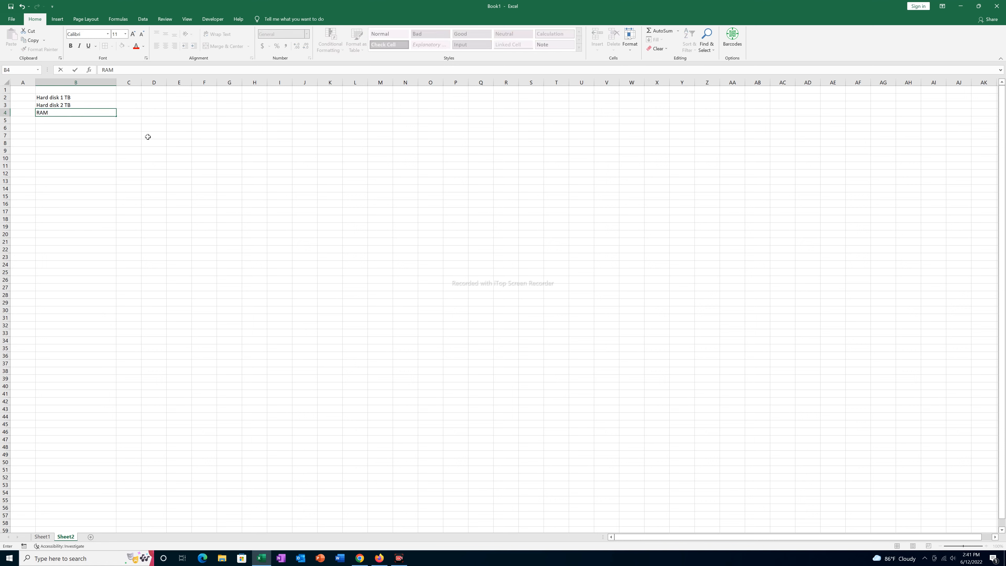
{"action": "type", "text": " 8 GB"}
{"action": "key", "text": "Return"}
{"action": "type", "text": "RAM "}
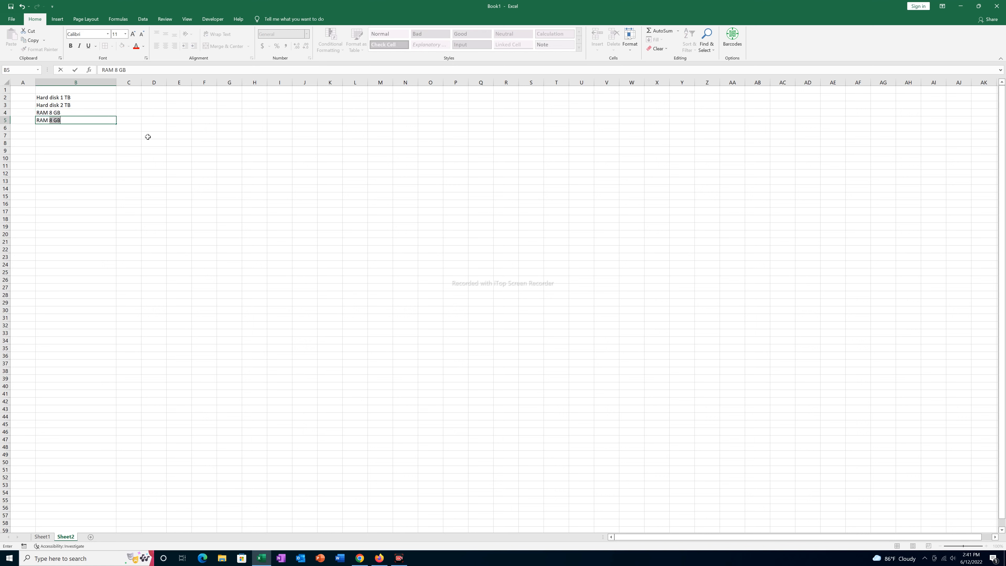
{"action": "type", "text": "16 GB"}
{"action": "key", "text": "Return"}
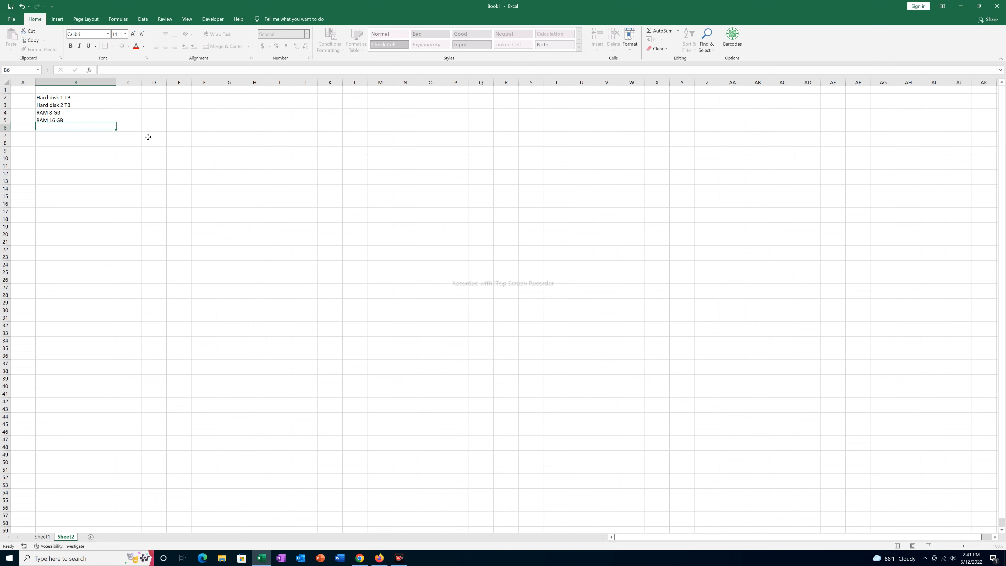
{"action": "type", "text": "Key"}
{"action": "key", "text": "BackSpace"}
{"action": "type", "text": "eyboard"}
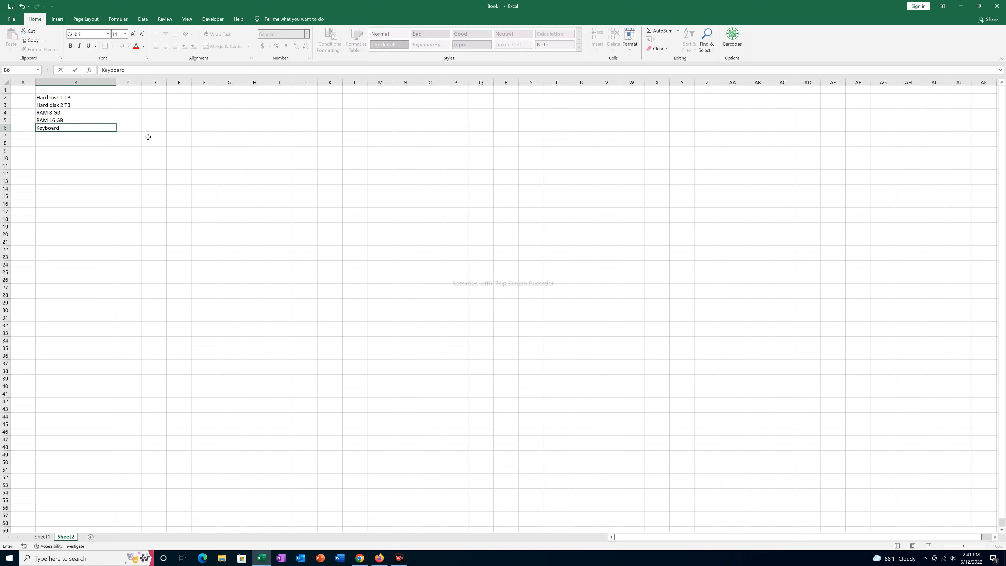
{"action": "key", "text": "Return"}
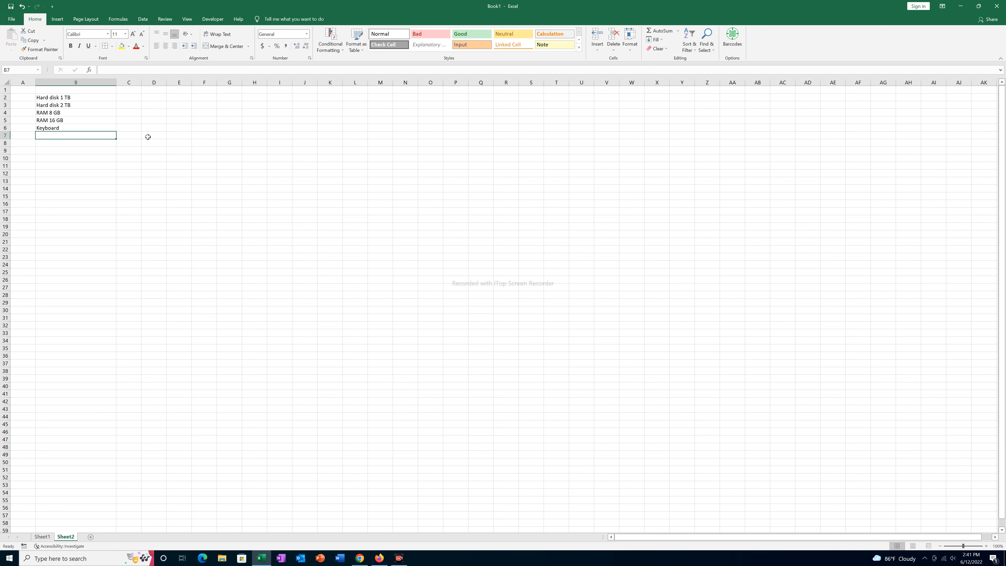
- On Sheet1, select Particulars cells B19:B34 and set Data Validation to allow a List
{"action": "left_click", "coordinate": [43, 537]}
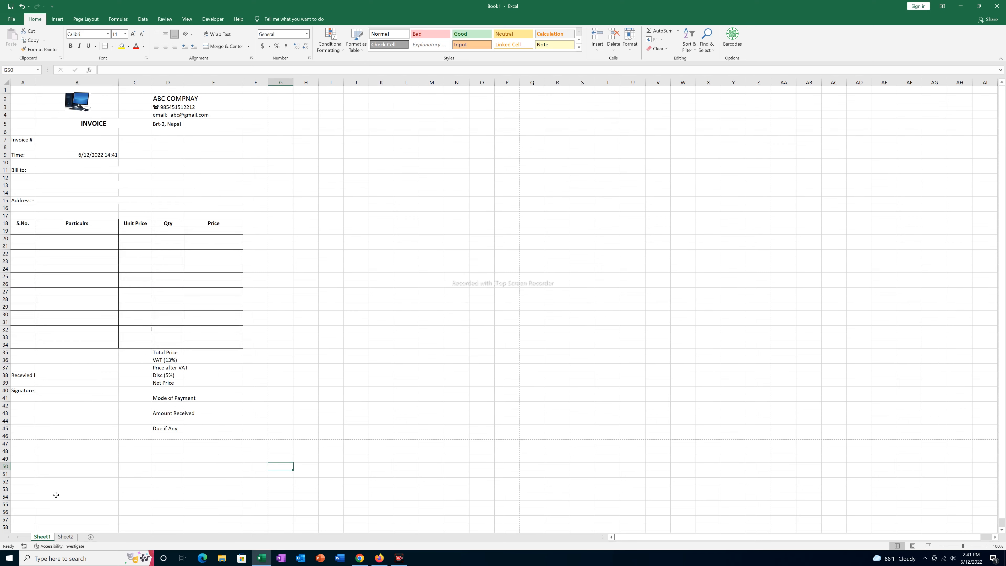
{"action": "left_click_drag", "start_coordinate": [70, 230], "coordinate": [73, 345]}
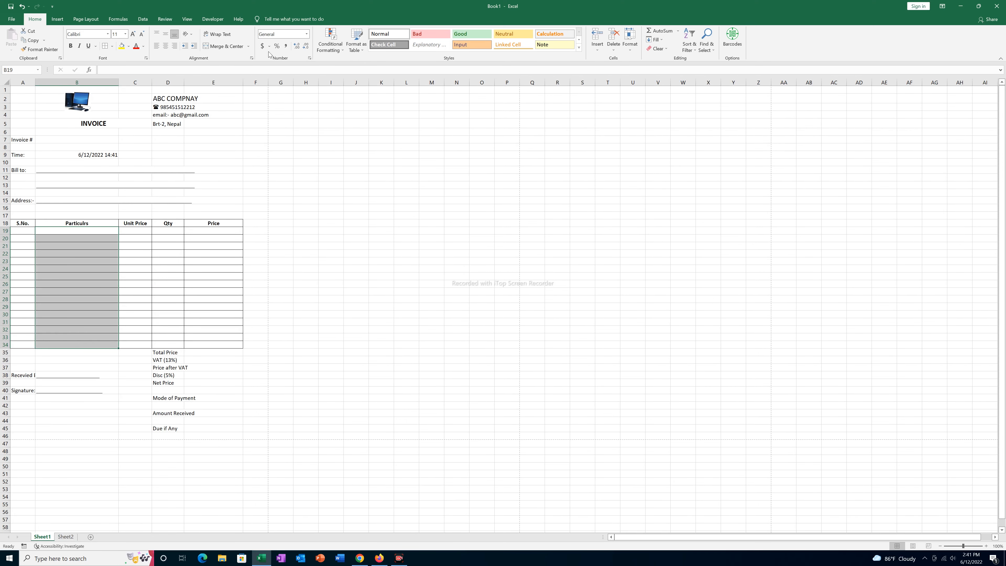
{"action": "left_click", "coordinate": [142, 20]}
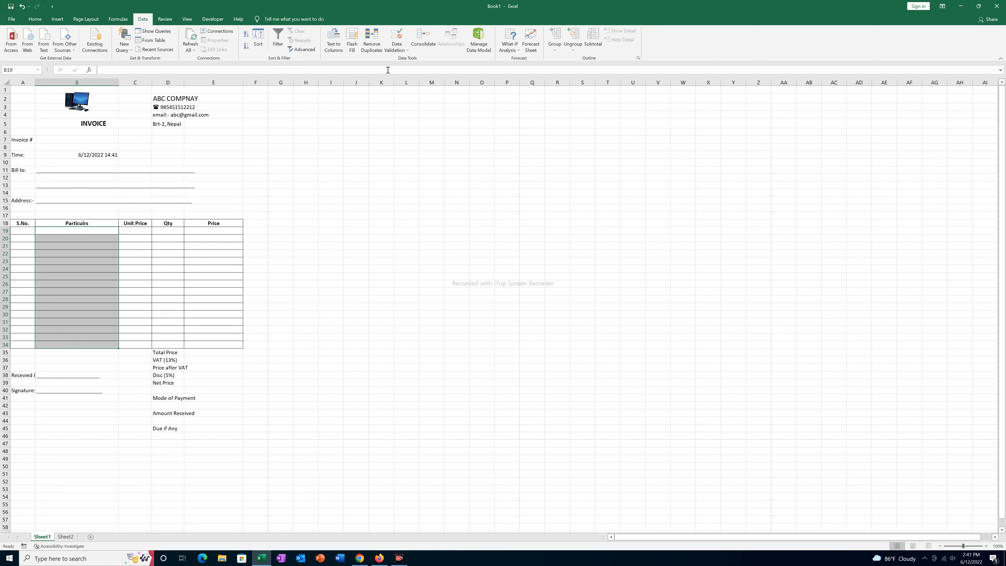
{"action": "left_click", "coordinate": [397, 48]}
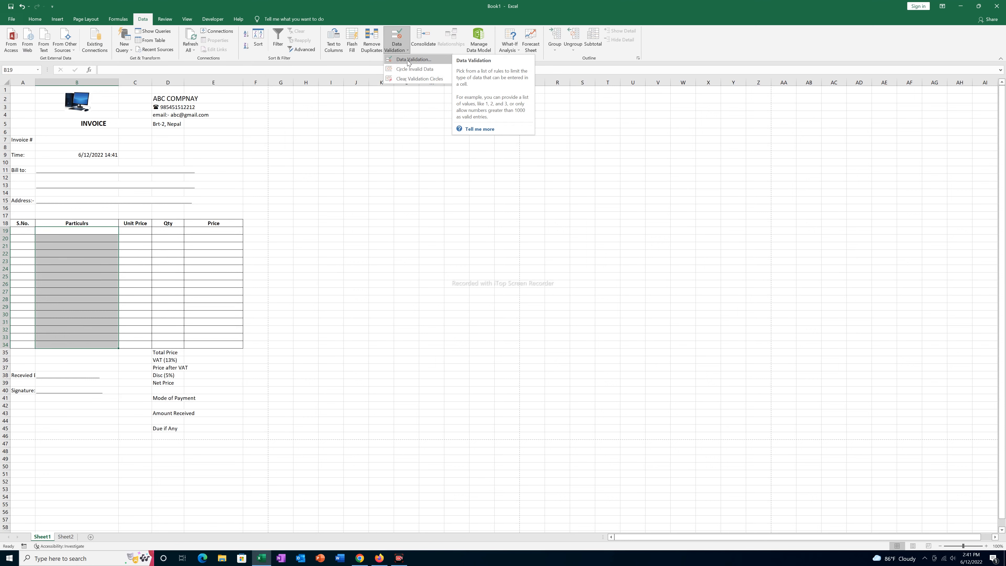
{"action": "left_click", "coordinate": [408, 63]}
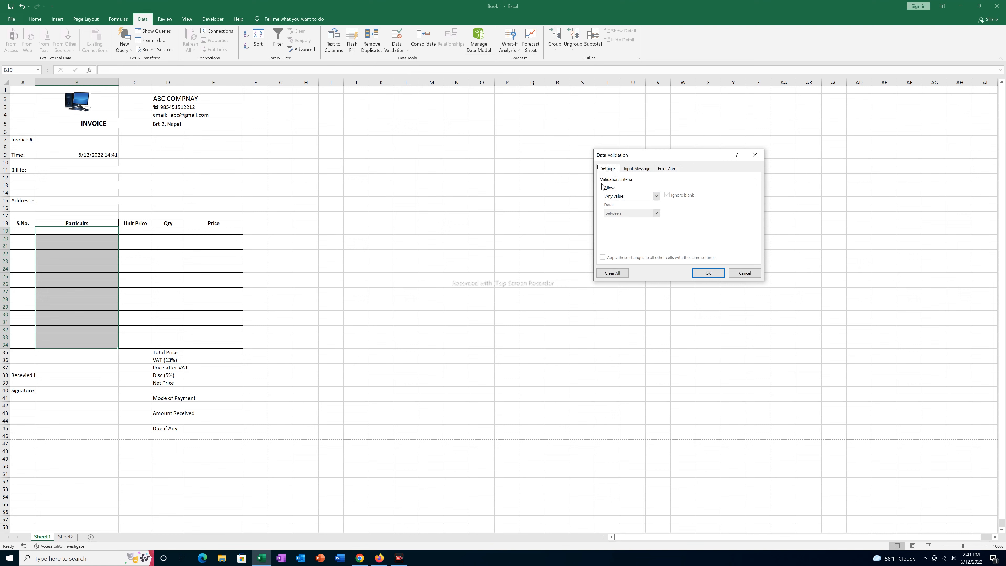
{"action": "left_click", "coordinate": [623, 196]}
{"action": "left_click", "coordinate": [613, 223]}
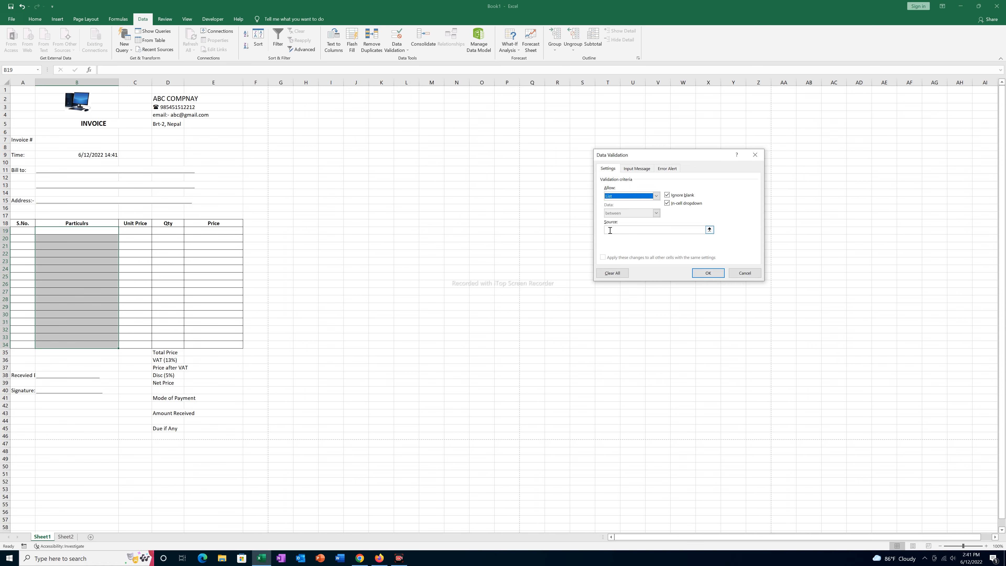
- Set the list source to Sheet2!$B$2:$B$6, confirm, and check B19's item dropdown
{"action": "left_click", "coordinate": [610, 230]}
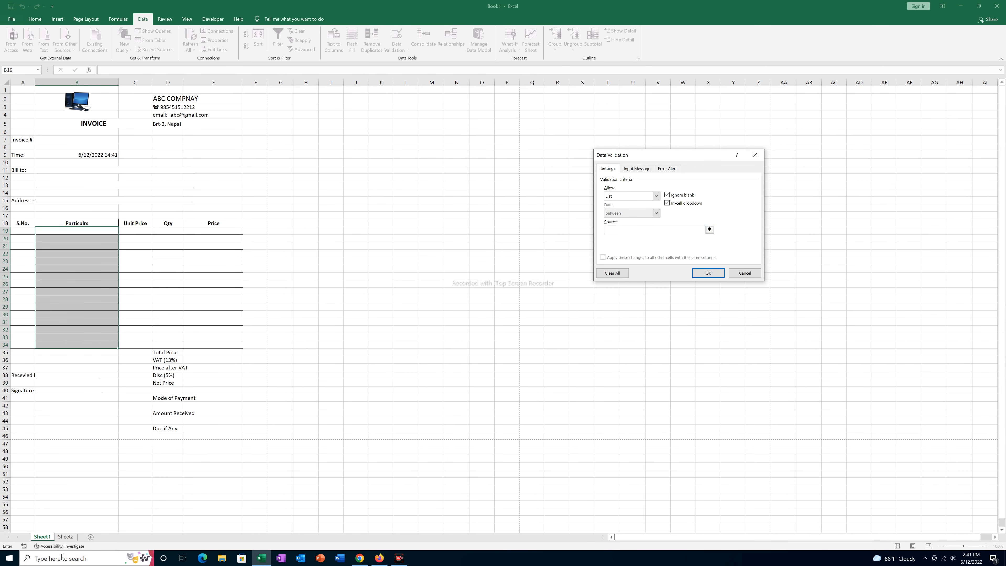
{"action": "left_click", "coordinate": [66, 538]}
{"action": "mouse_move", "coordinate": [64, 99]}
{"action": "left_click_drag", "start_coordinate": [64, 99], "coordinate": [56, 128]}
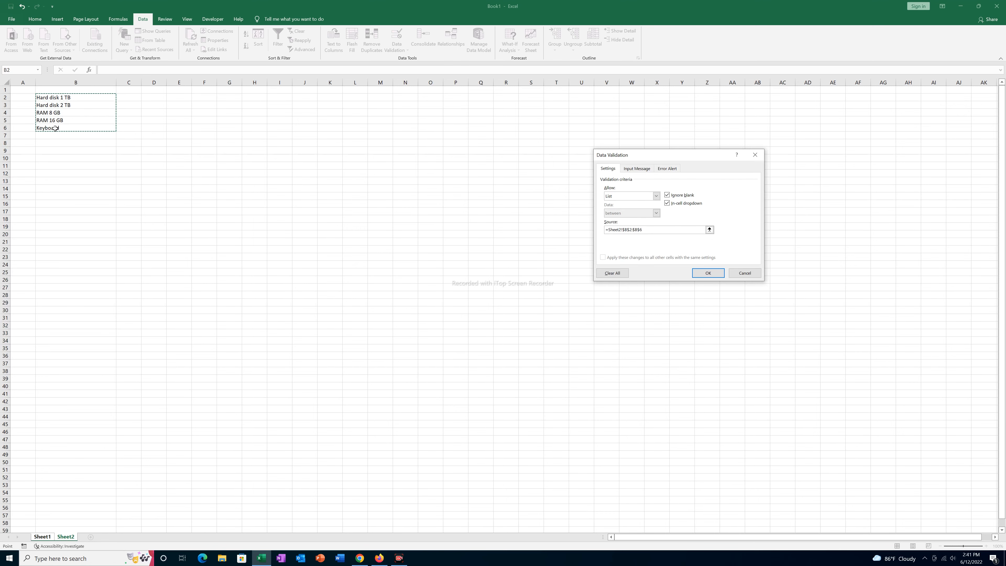
{"action": "left_click", "coordinate": [708, 273]}
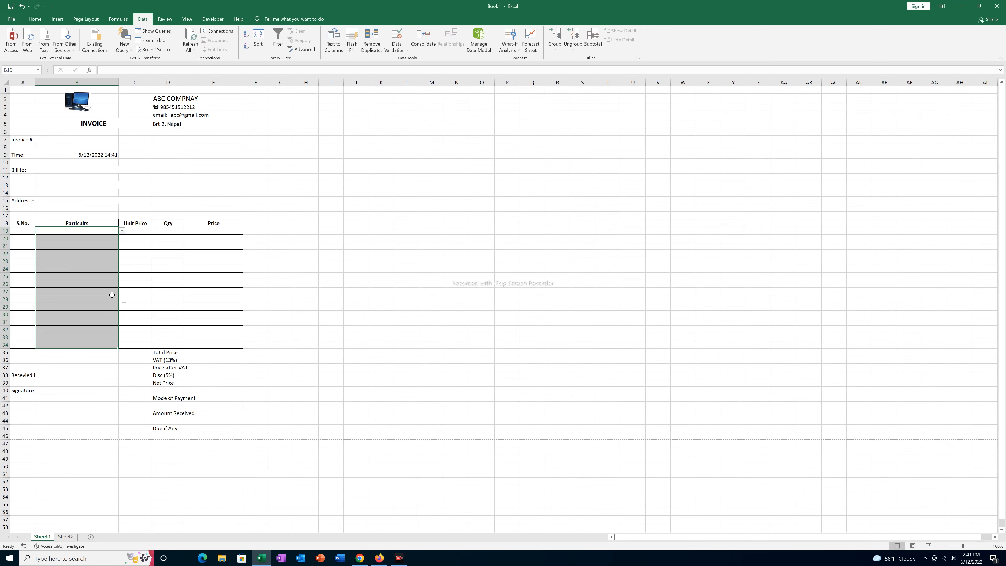
{"action": "left_click", "coordinate": [87, 270]}
{"action": "left_click", "coordinate": [64, 230]}
{"action": "left_click", "coordinate": [123, 231]}
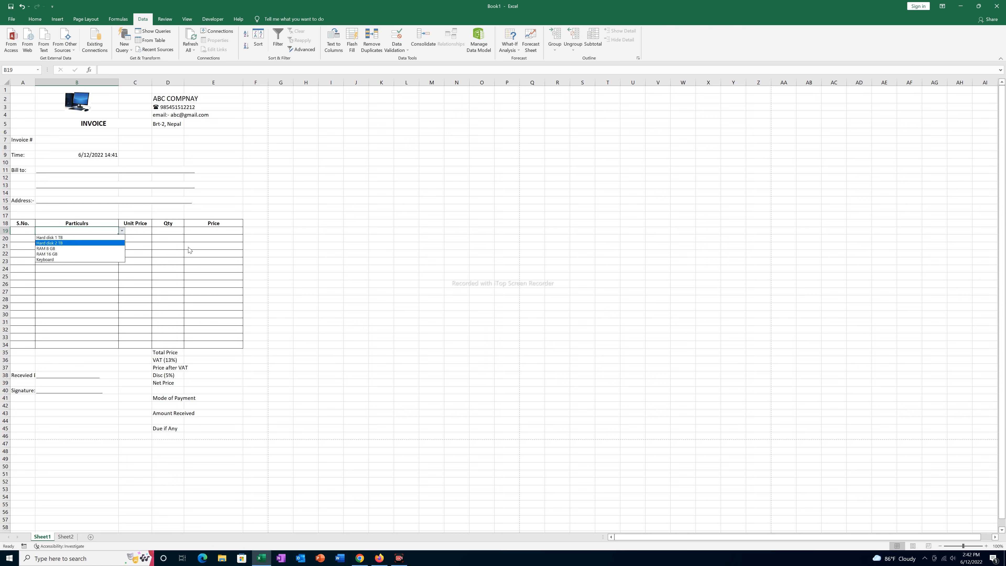
- Fill row 19 with serial 1, Hard disk 1 TB, unit price 15000 and quantity 3
{"action": "key", "text": "Escape"}
{"action": "key", "text": "Left"}
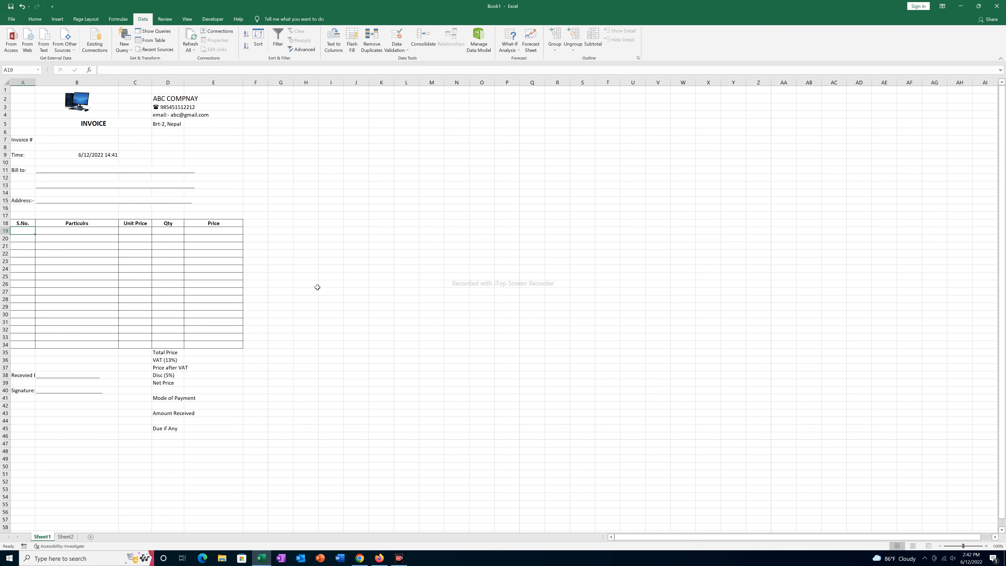
{"action": "type", "text": "1"}
{"action": "key", "text": "Tab"}
{"action": "left_click", "coordinate": [122, 231]}
{"action": "left_click", "coordinate": [119, 237]}
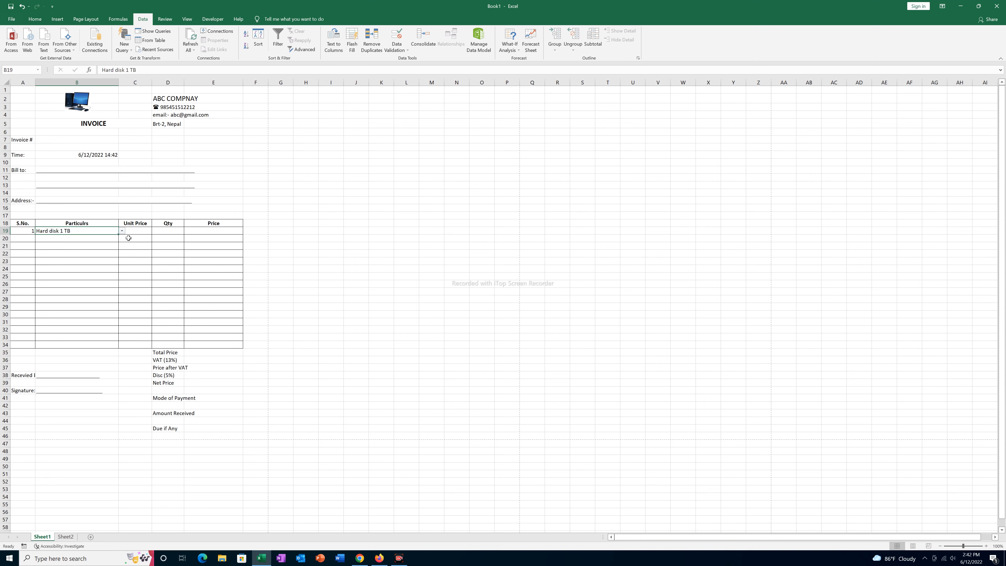
{"action": "left_click", "coordinate": [135, 231]}
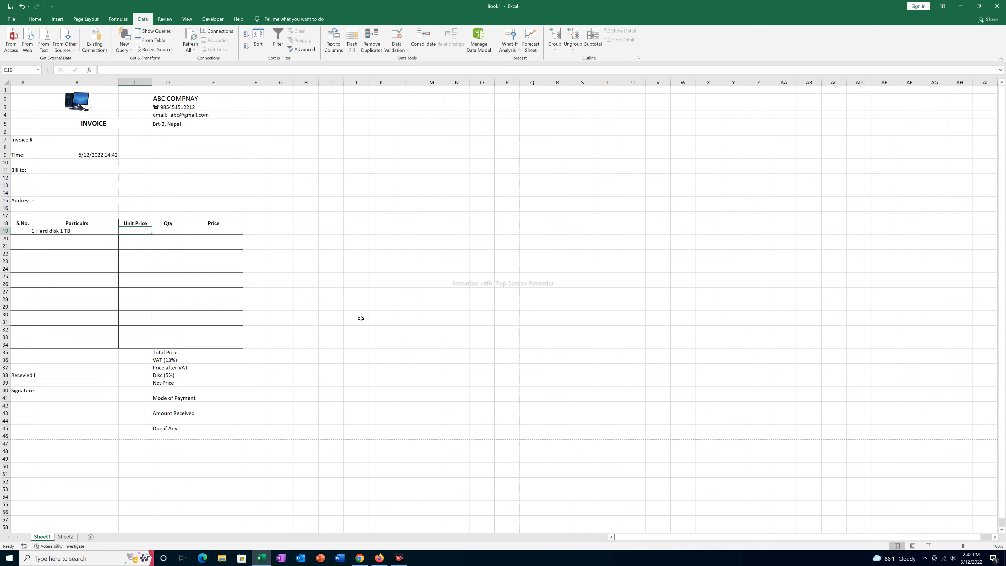
{"action": "type", "text": "15000"}
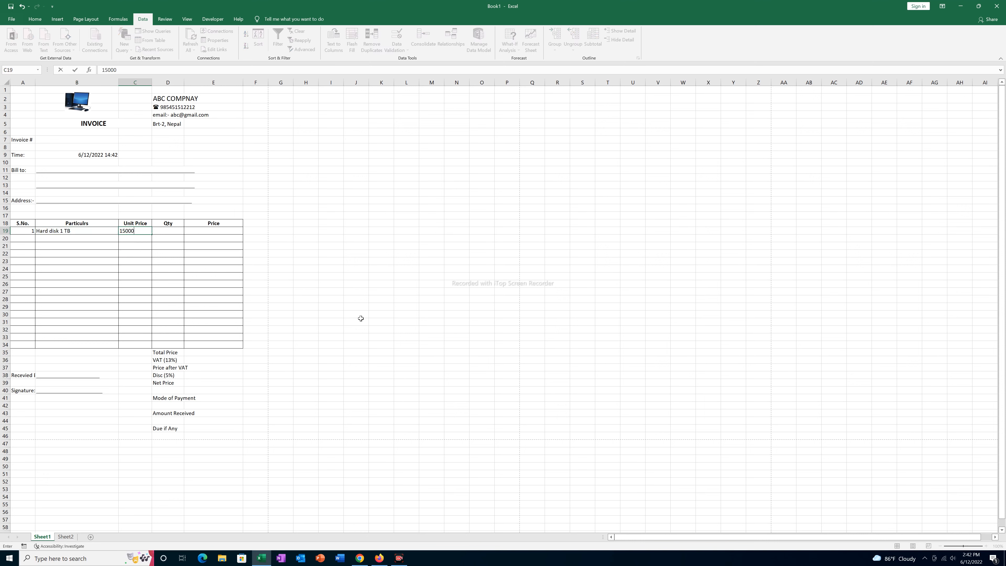
{"action": "key", "text": "Tab"}
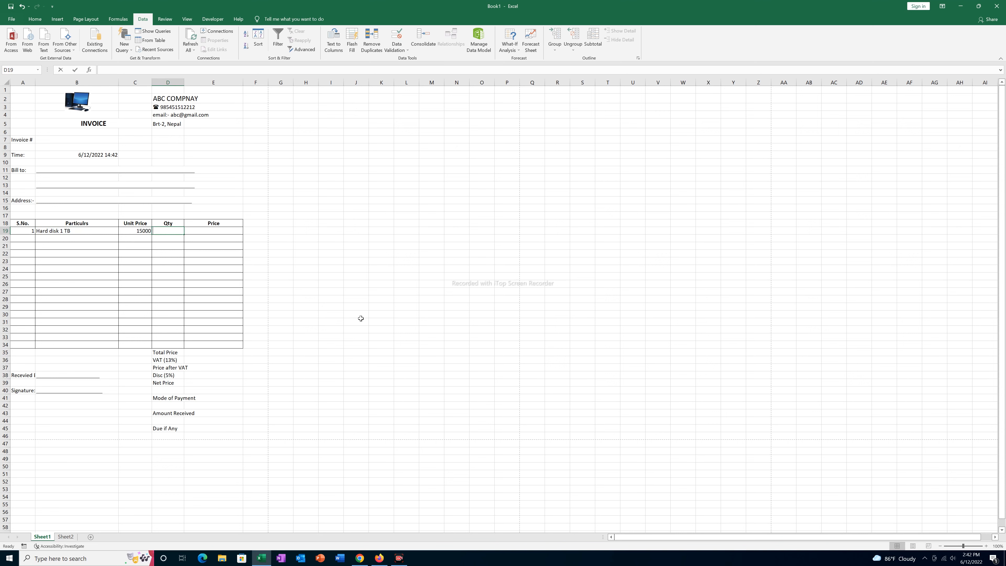
{"action": "type", "text": "3"}
{"action": "key", "text": "Tab"}
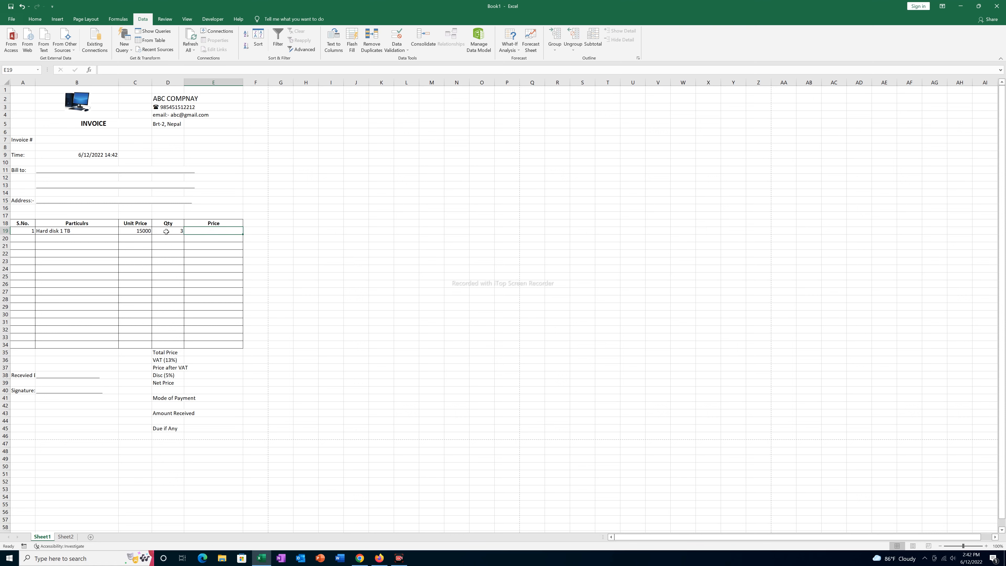
- Enter the Price formula =C19*D19 in E19, giving 45000
{"action": "type", "text": "="}
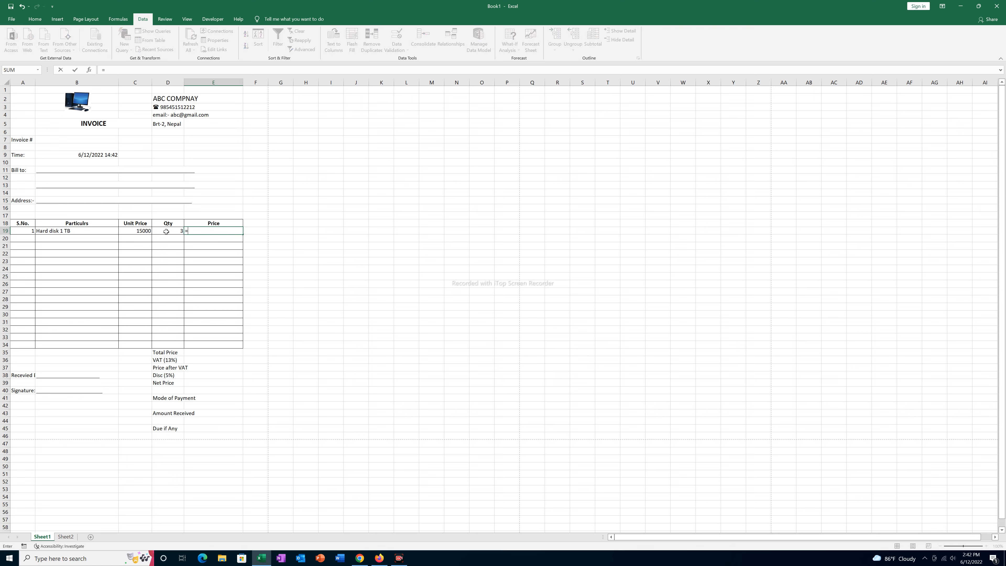
{"action": "left_click", "coordinate": [133, 232]}
{"action": "type", "text": "*"}
{"action": "left_click", "coordinate": [165, 230]}
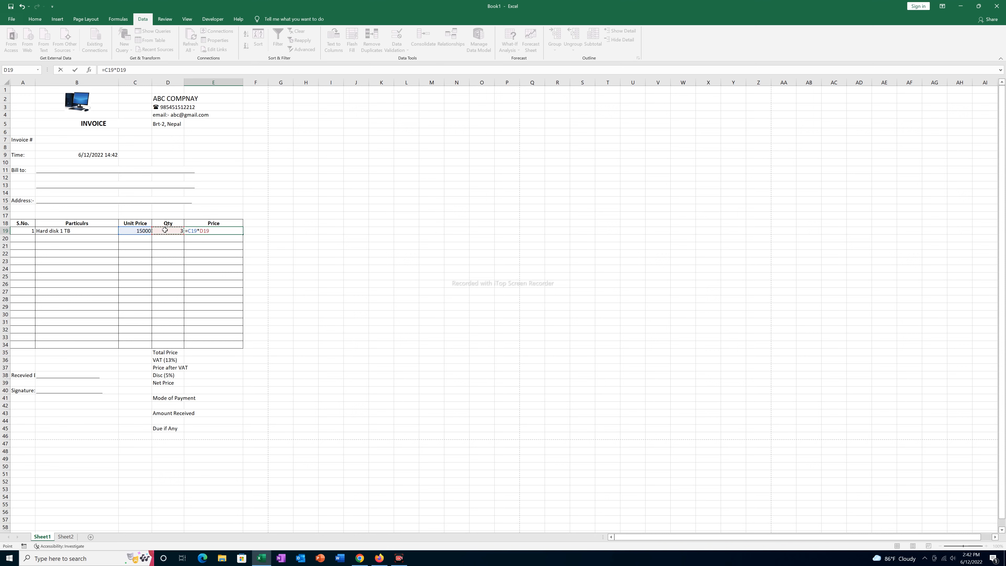
{"action": "key", "text": "Return"}
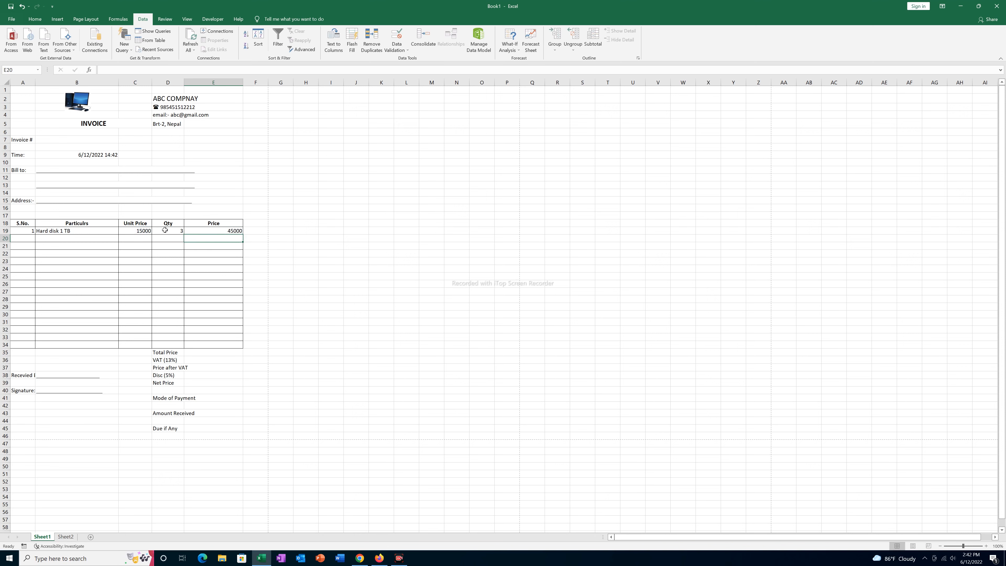
{"action": "left_click", "coordinate": [202, 232]}
{"action": "left_click", "coordinate": [171, 229]}
{"action": "left_click", "coordinate": [222, 232]}
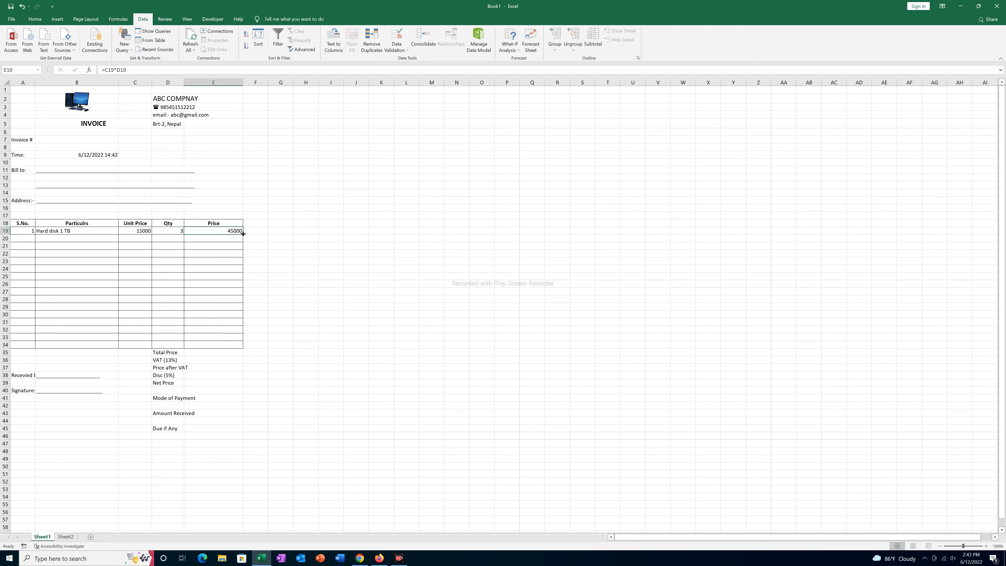
- Copy the Price formula down to E34 and start row 20 with serial 2 and RAM 16 GB
{"action": "left_click_drag", "start_coordinate": [243, 234], "coordinate": [243, 347]}
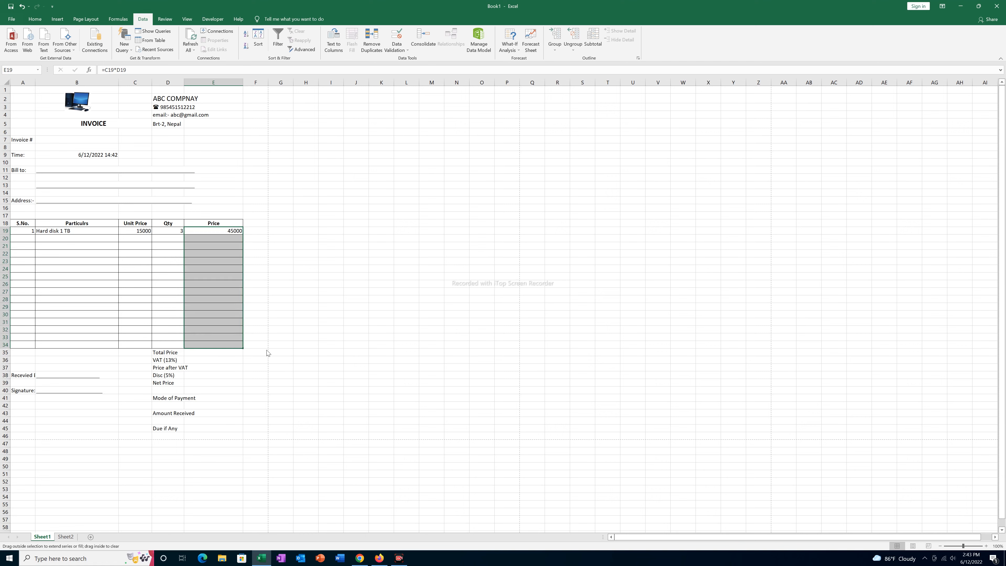
{"action": "left_click", "coordinate": [222, 284]}
{"action": "left_click", "coordinate": [27, 238]}
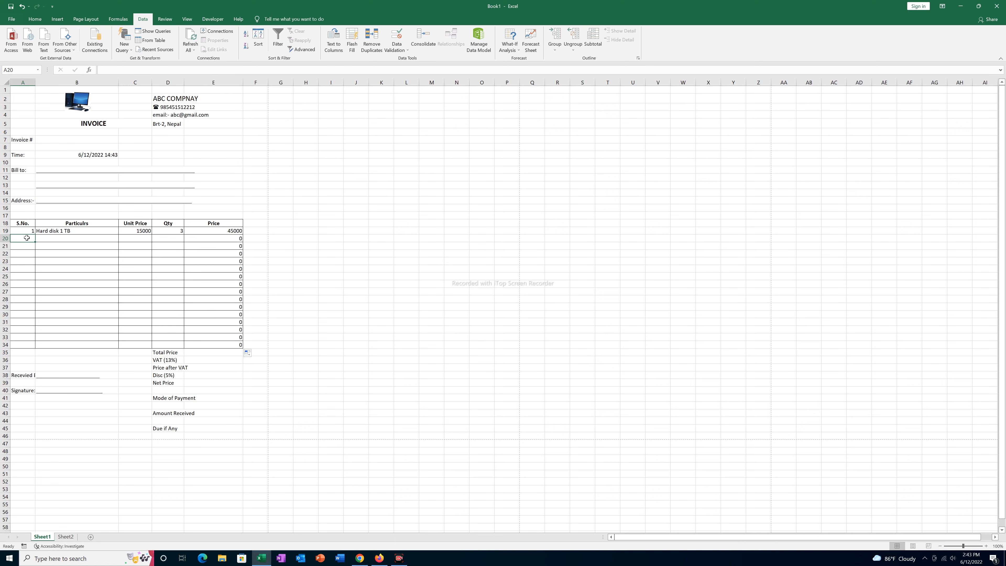
{"action": "type", "text": "2"}
{"action": "key", "text": "Tab"}
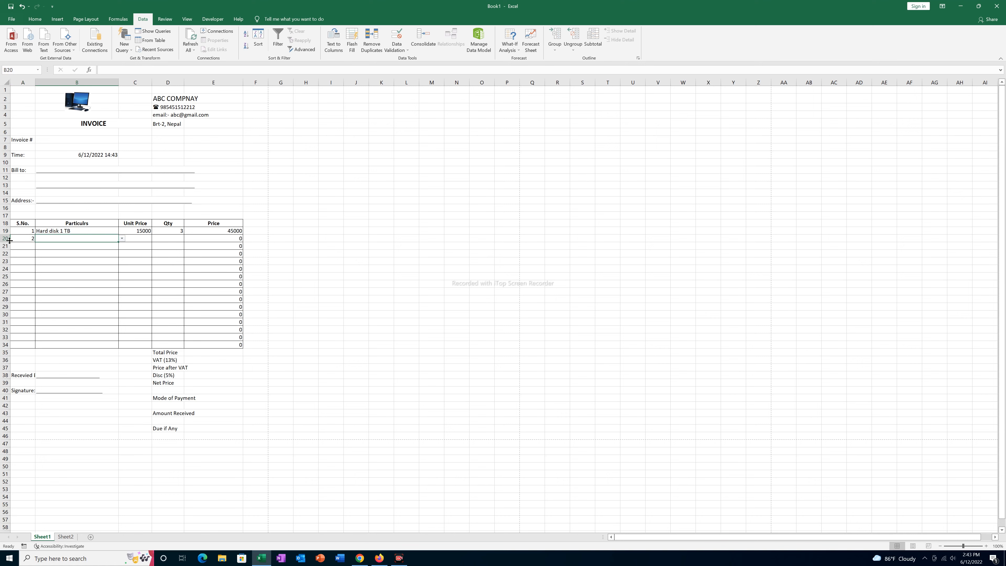
{"action": "left_click", "coordinate": [122, 239]}
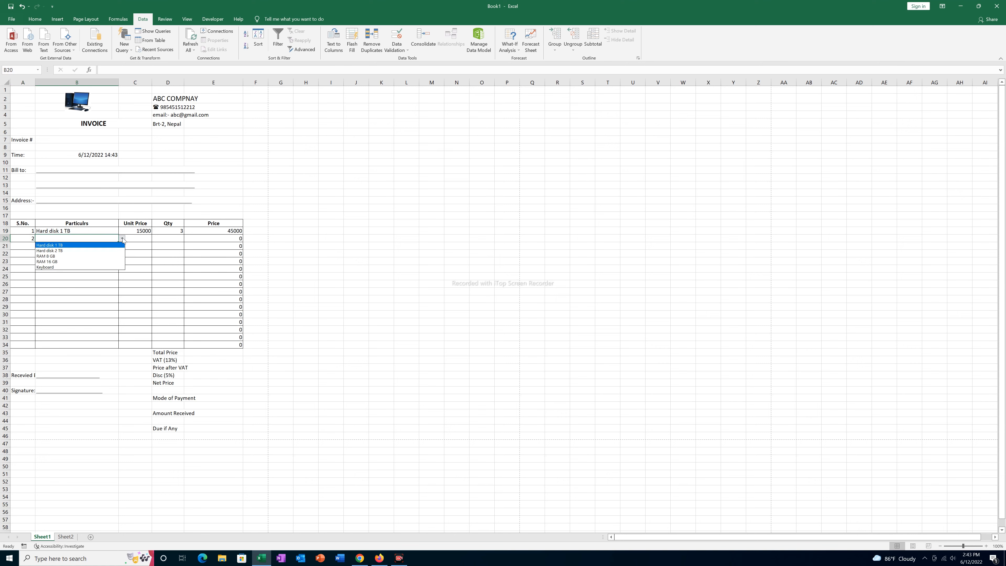
{"action": "left_click", "coordinate": [65, 261]}
{"action": "key", "text": "Tab"}
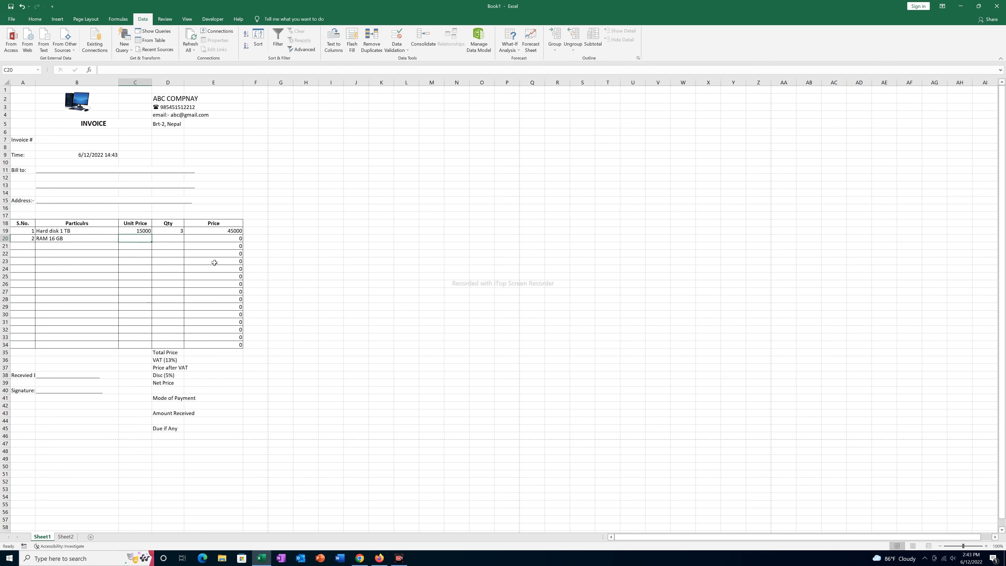
- Give RAM 16 GB unit price 6000 and quantity 2, giving 12000
{"action": "type", "text": "6000"}
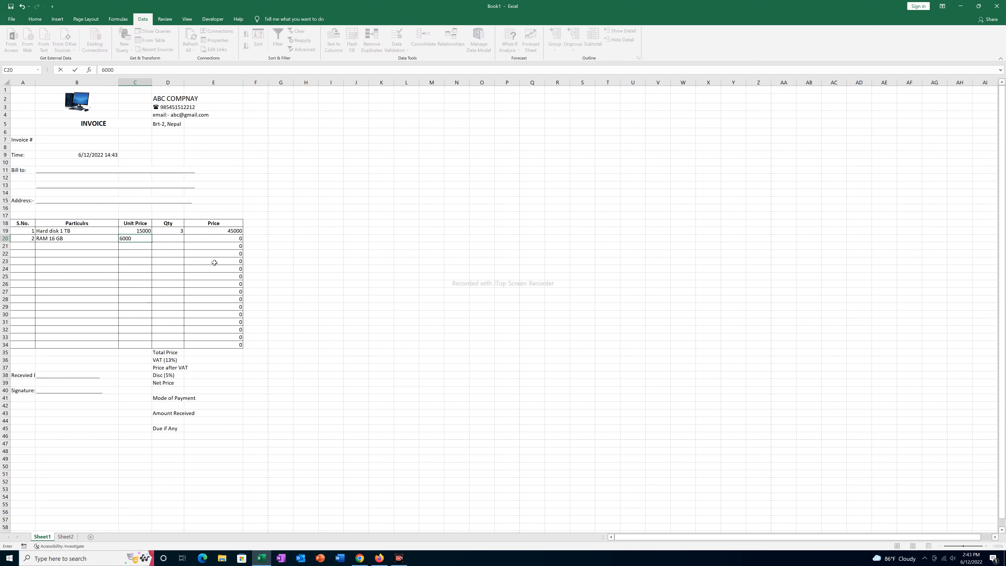
{"action": "key", "text": "Tab"}
{"action": "type", "text": "2"}
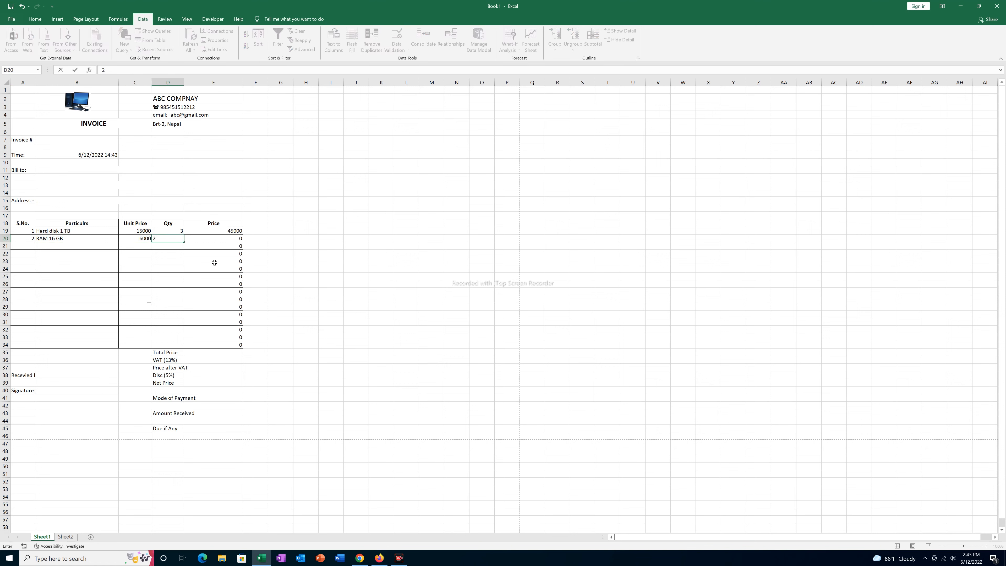
{"action": "key", "text": "Return"}
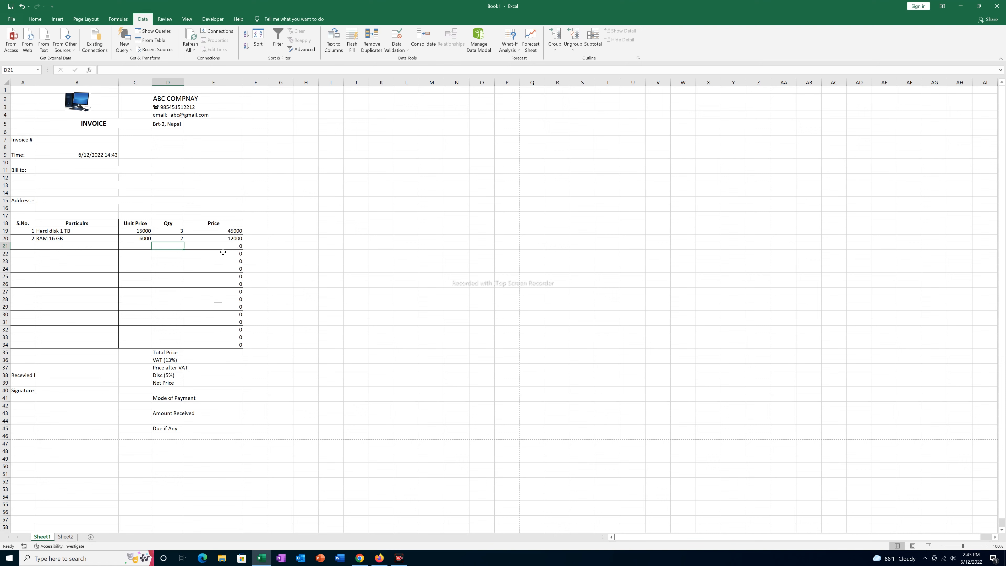
{"action": "left_click", "coordinate": [165, 352]}
{"action": "left_click", "coordinate": [197, 353]}
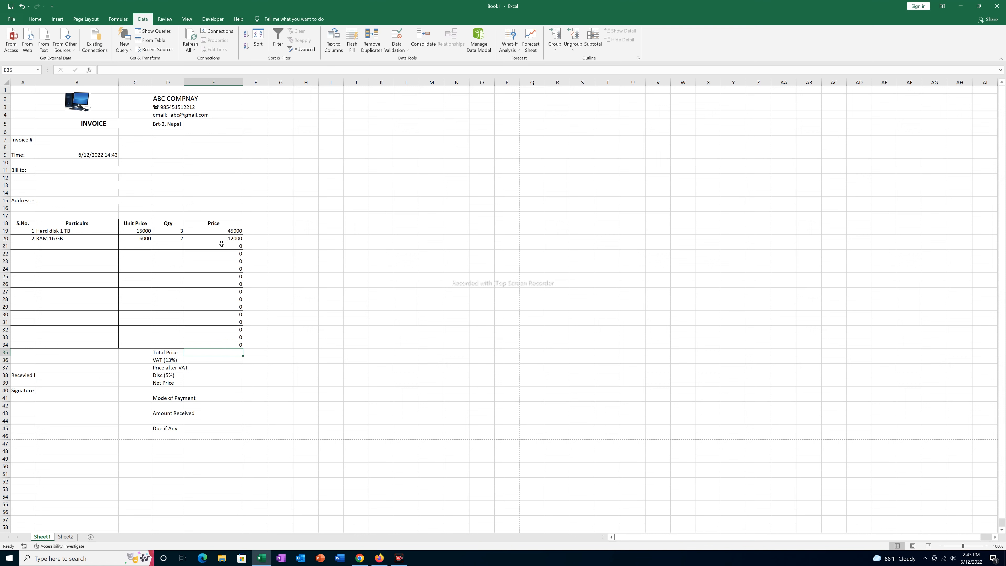
- Enter =SUM(E19:E34) in Total Price cell E35 and verify with AutoSum, showing 57000
{"action": "type", "text": "=sum"}
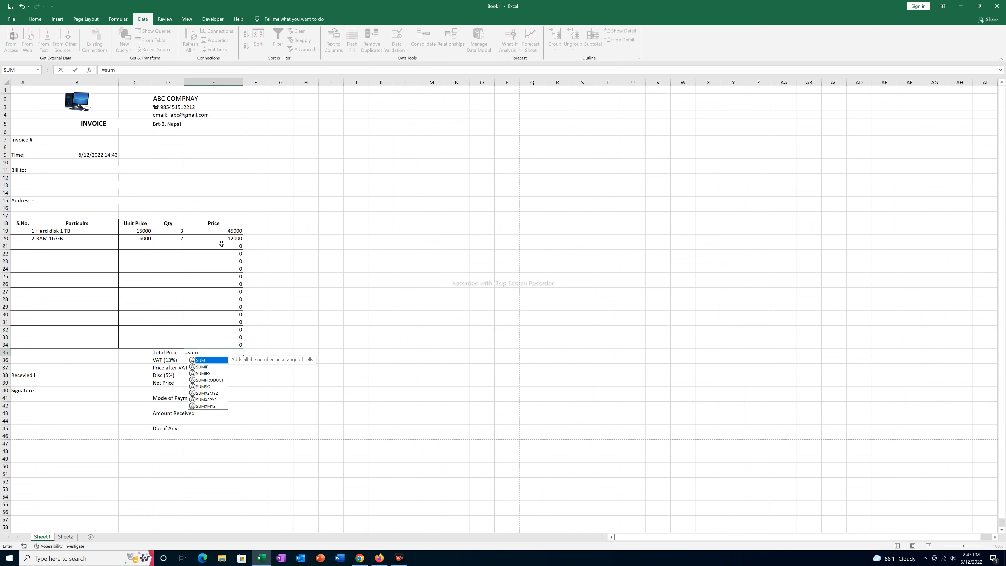
{"action": "type", "text": "("}
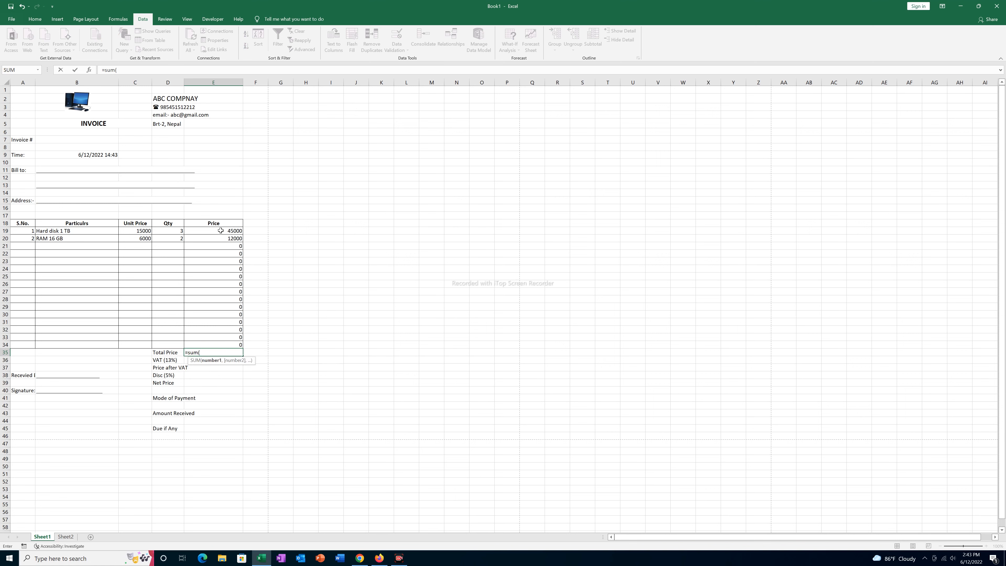
{"action": "left_click_drag", "start_coordinate": [220, 230], "coordinate": [218, 344]}
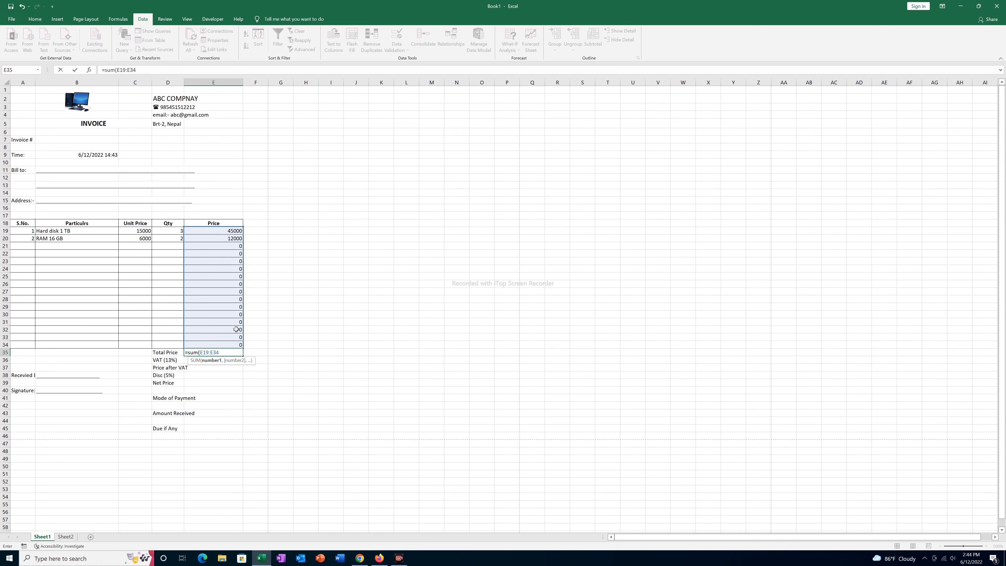
{"action": "key", "text": "Return"}
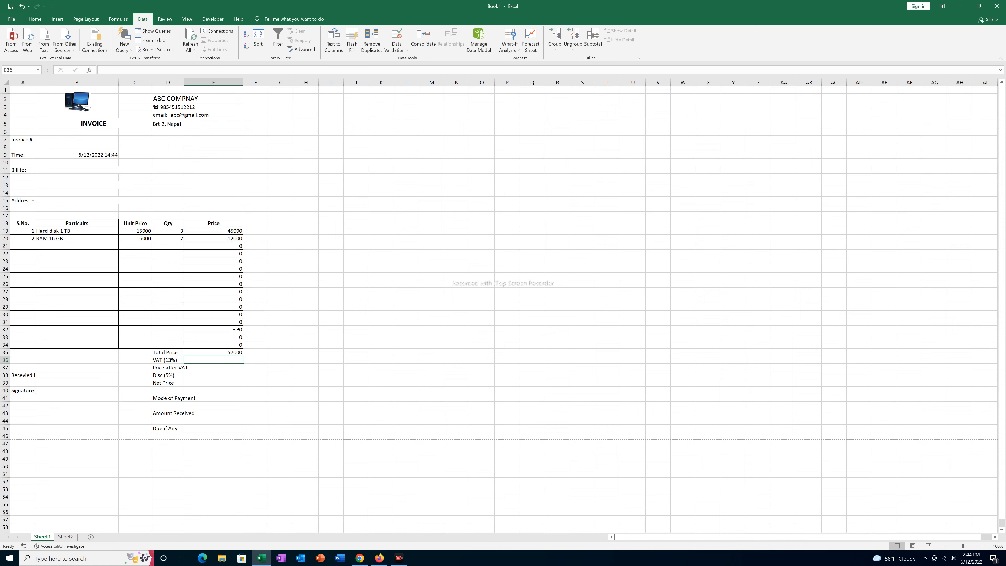
{"action": "left_click", "coordinate": [205, 351]}
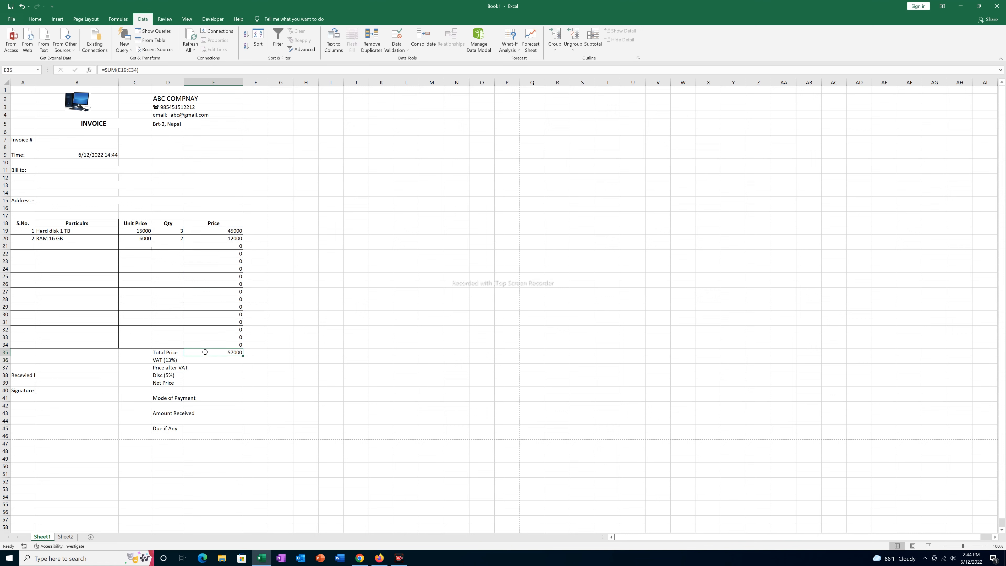
{"action": "left_click_drag", "start_coordinate": [224, 231], "coordinate": [222, 353]}
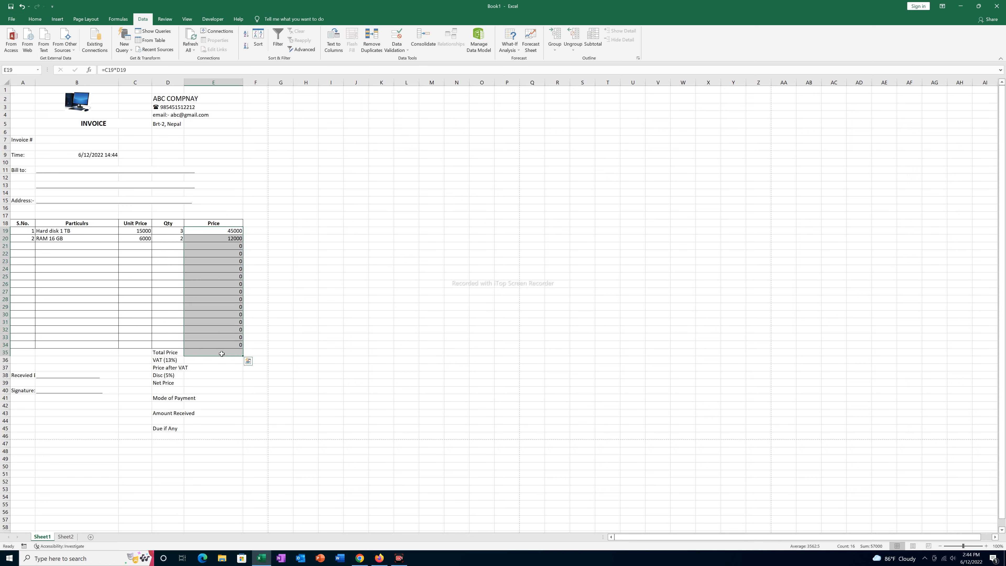
{"action": "left_click", "coordinate": [35, 19]}
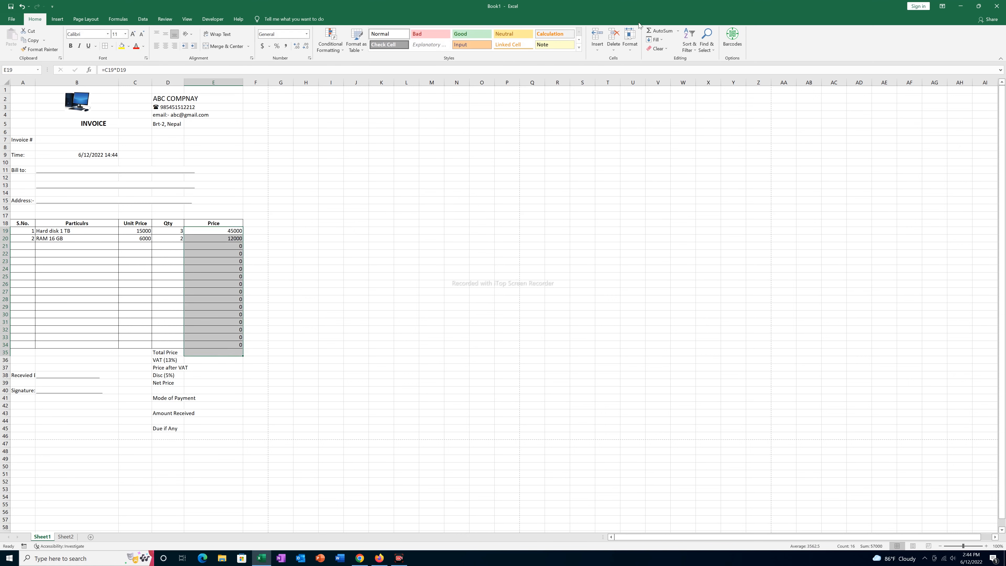
{"action": "left_click", "coordinate": [660, 31]}
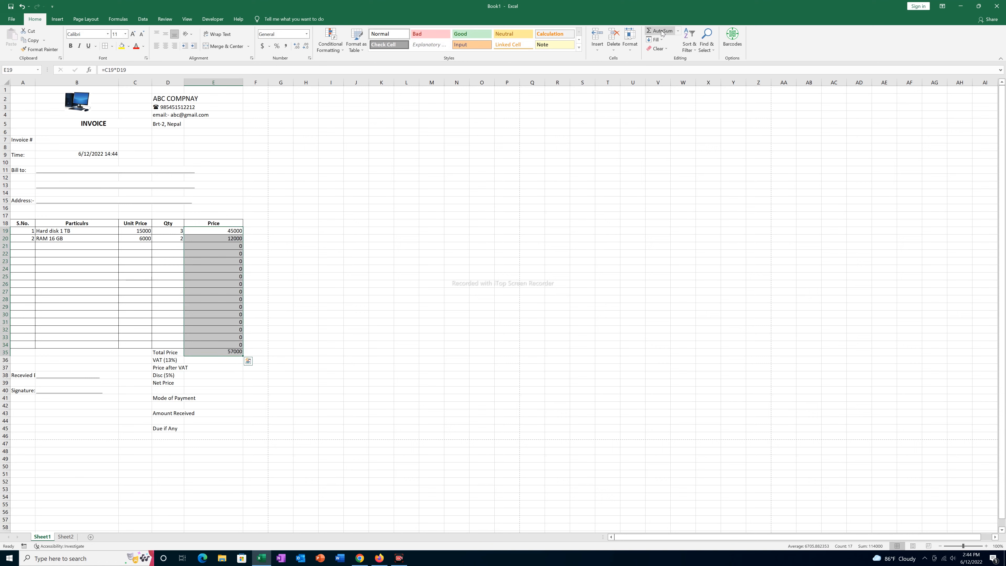
{"action": "left_click", "coordinate": [222, 352]}
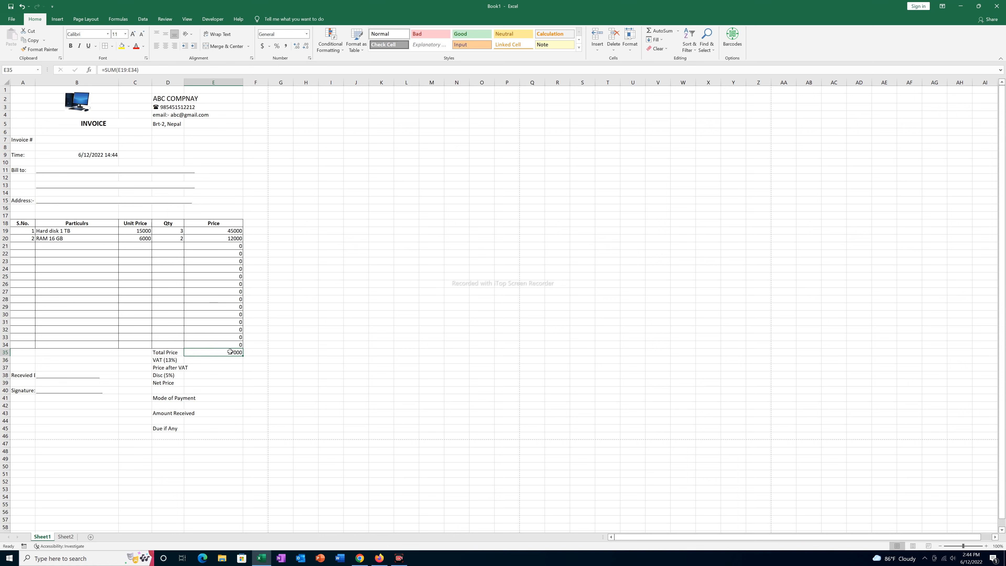
{"action": "left_click", "coordinate": [206, 362]}
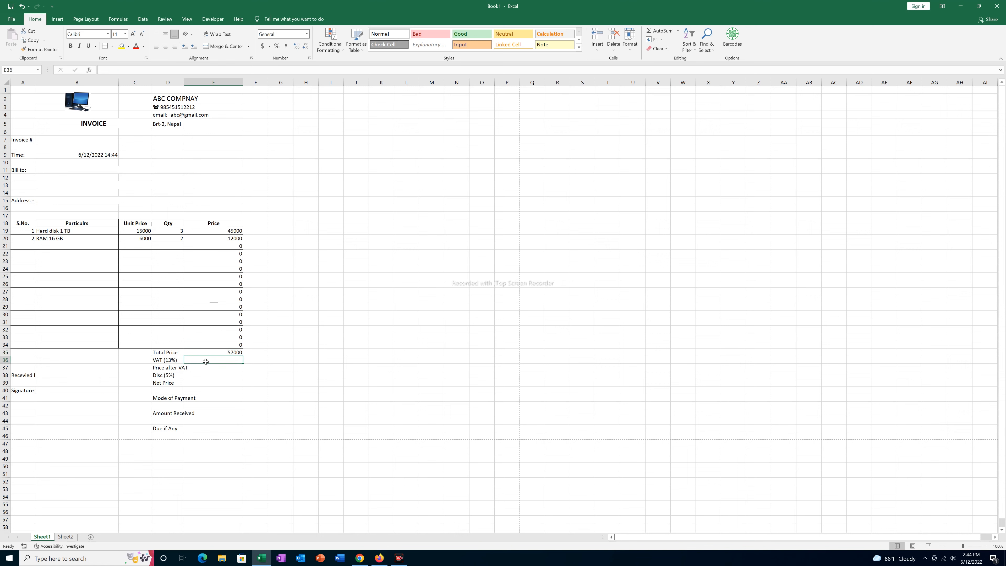
- Compute 13% VAT with =13*E35/100 in E36 and price after VAT =E35+E36 in E37
{"action": "type", "text": "=13"}
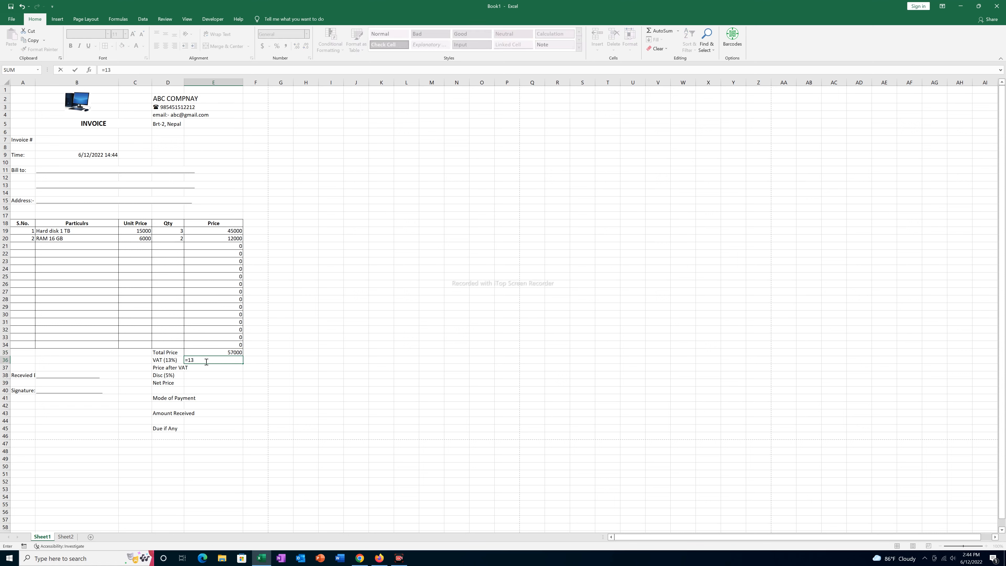
{"action": "type", "text": "*"}
{"action": "left_click", "coordinate": [225, 352]}
{"action": "type", "text": "/100"}
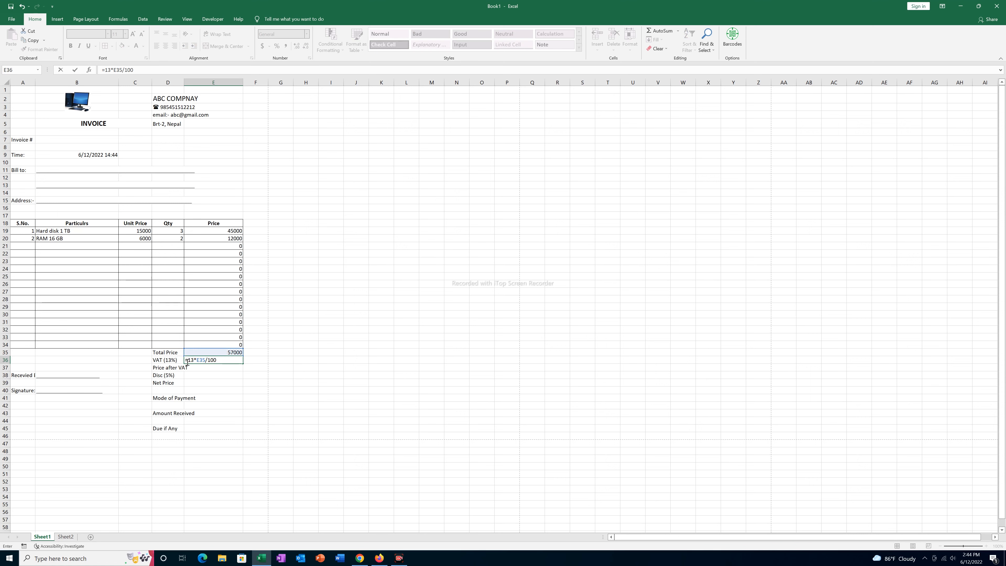
{"action": "key", "text": "Return"}
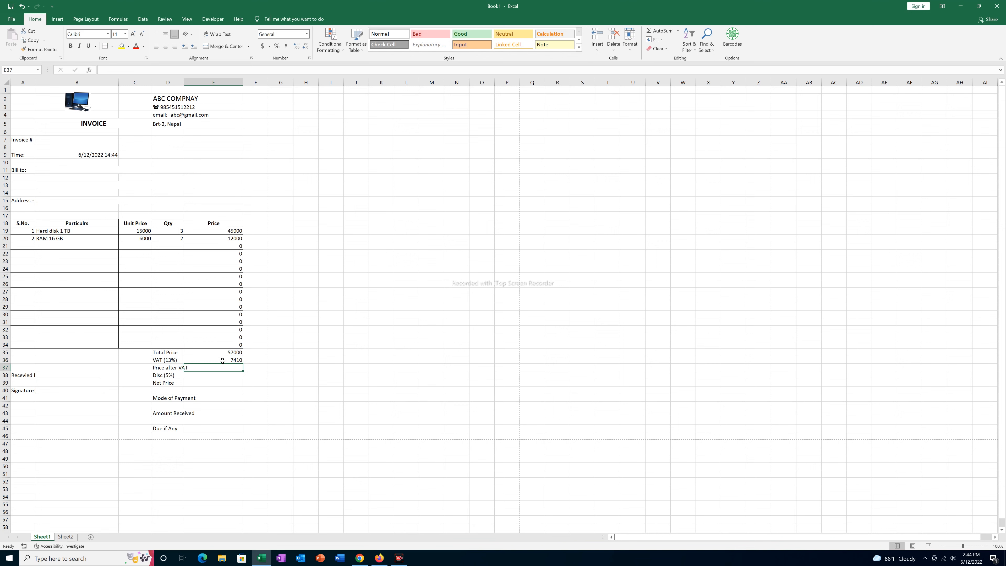
{"action": "type", "text": "="}
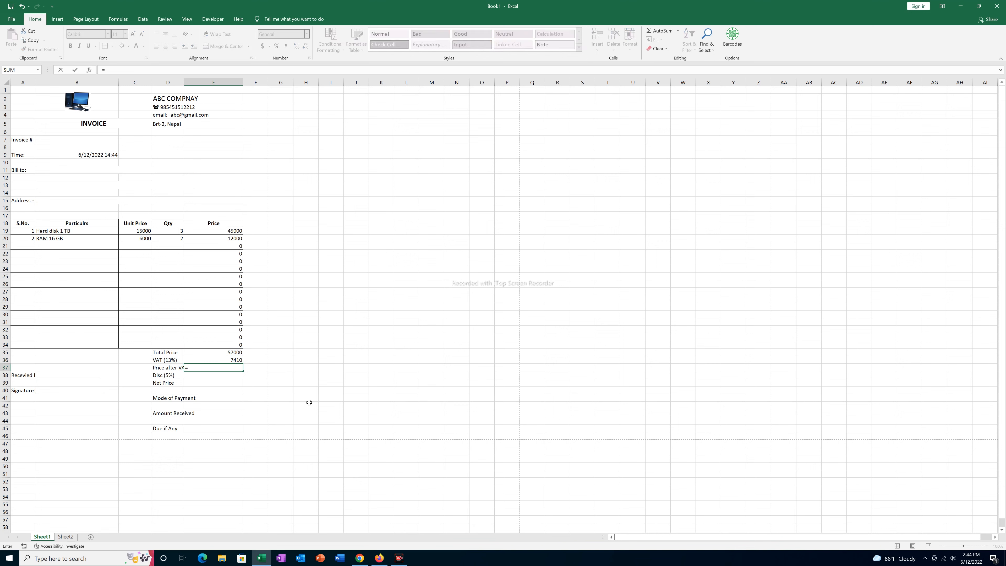
{"action": "left_click", "coordinate": [223, 352]}
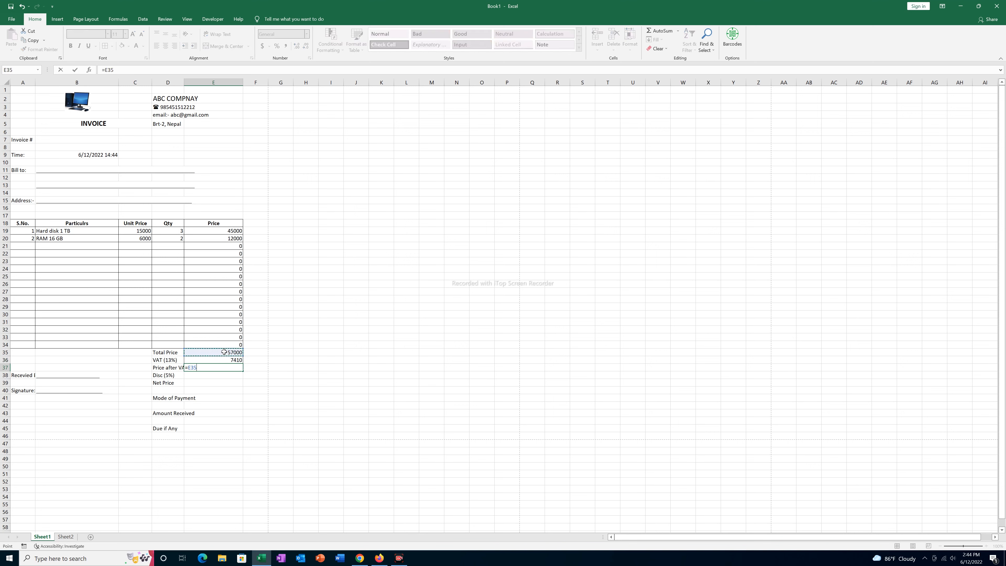
{"action": "type", "text": "+"}
{"action": "left_click", "coordinate": [225, 359]}
{"action": "key", "text": "Return"}
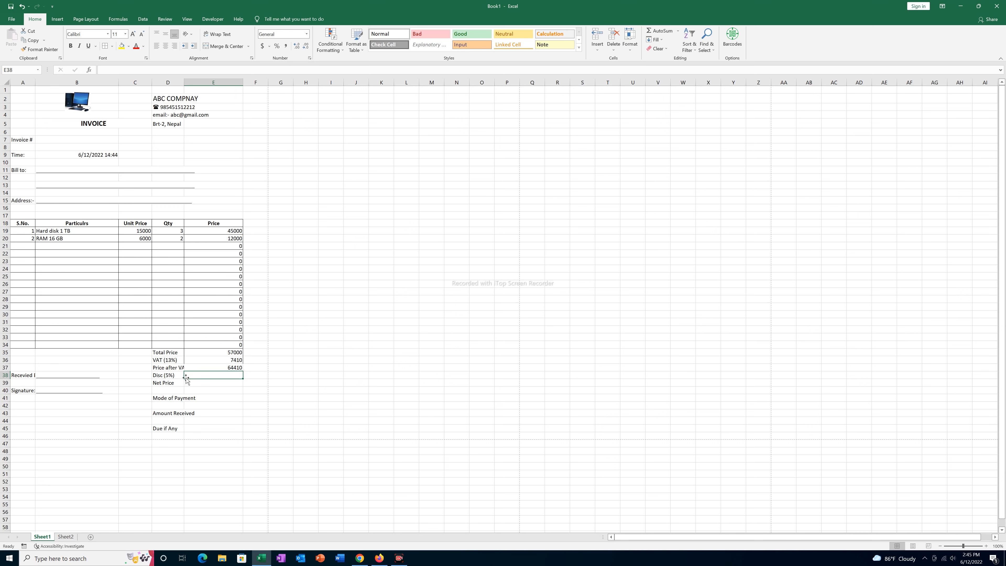
- Compute the 5% discount =5*E37/100 in E38 and net price =E37-E38 in E39
{"action": "type", "text": "="}
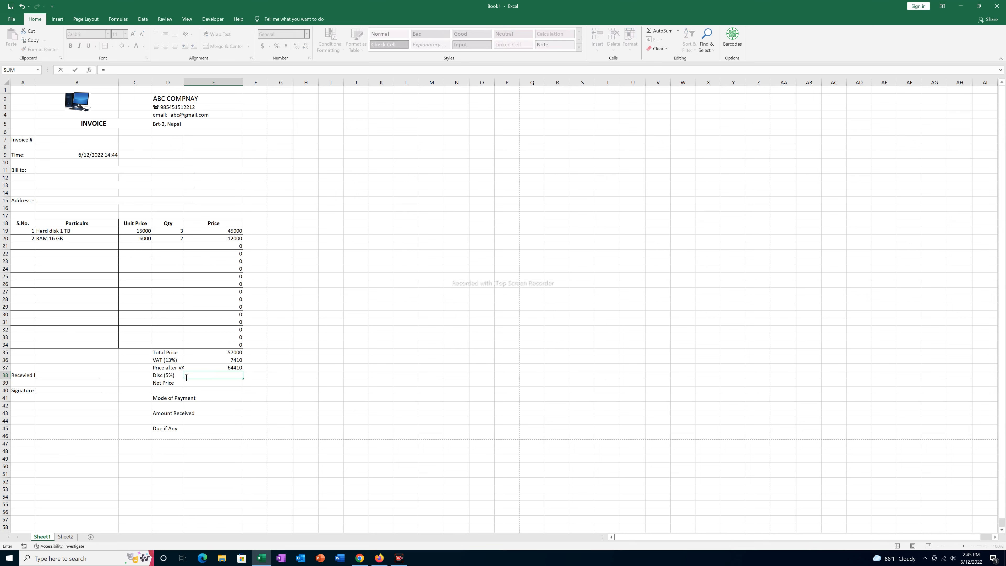
{"action": "type", "text": "5"}
{"action": "left_click", "coordinate": [220, 368]}
{"action": "type", "text": "/100"}
{"action": "key", "text": "Return"}
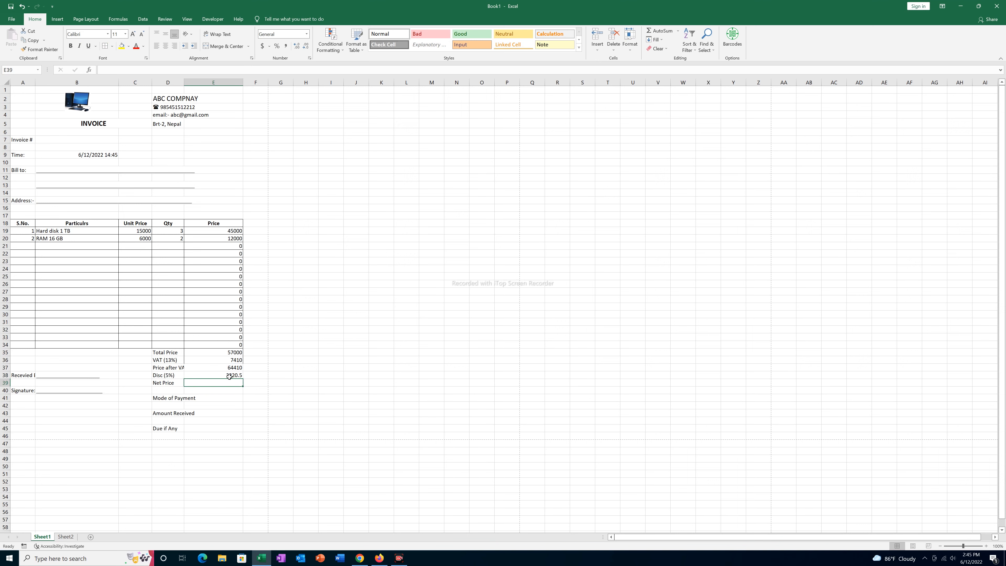
{"action": "type", "text": "="}
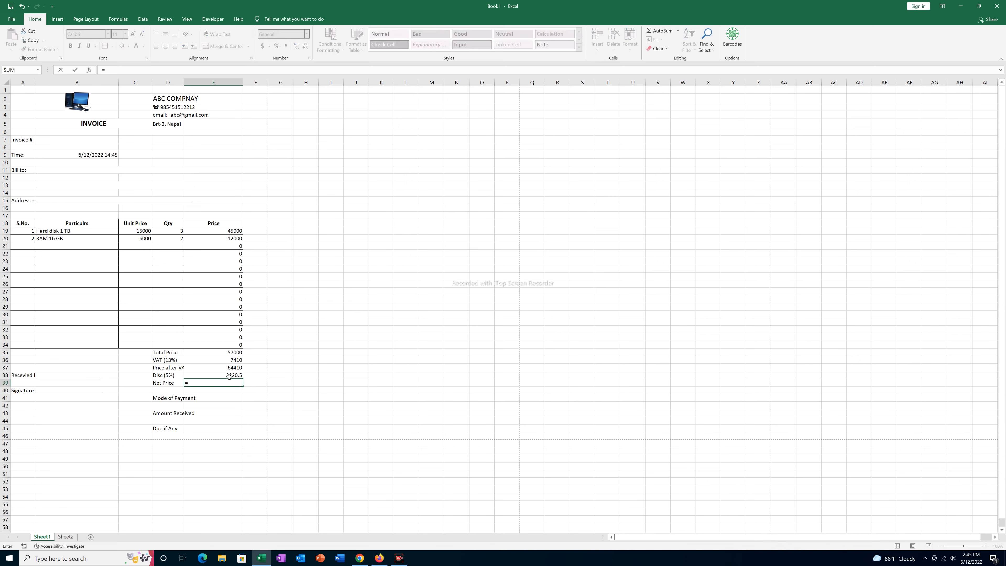
{"action": "left_click", "coordinate": [228, 368]}
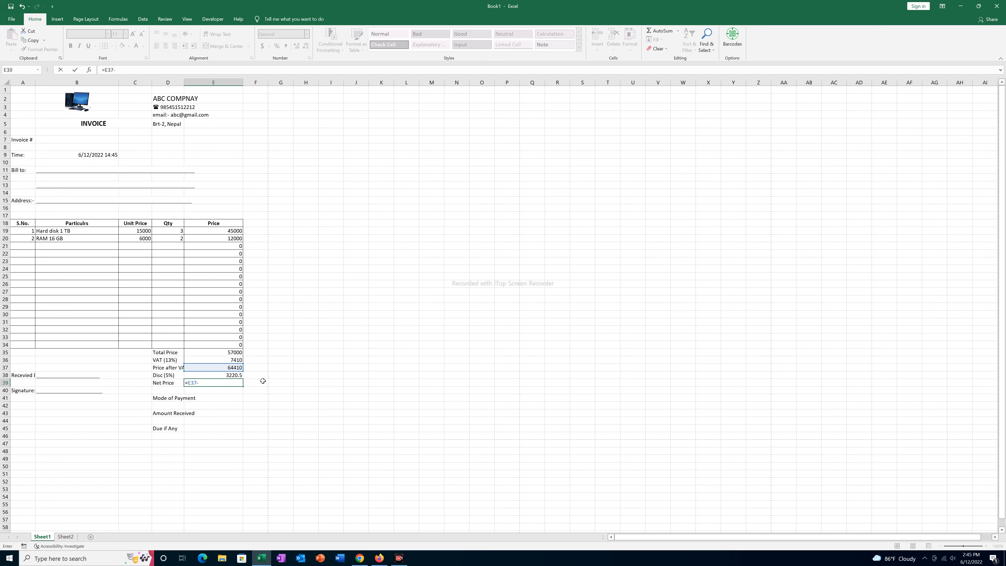
{"action": "type", "text": "-"}
{"action": "left_click", "coordinate": [219, 375]}
{"action": "key", "text": "Return"}
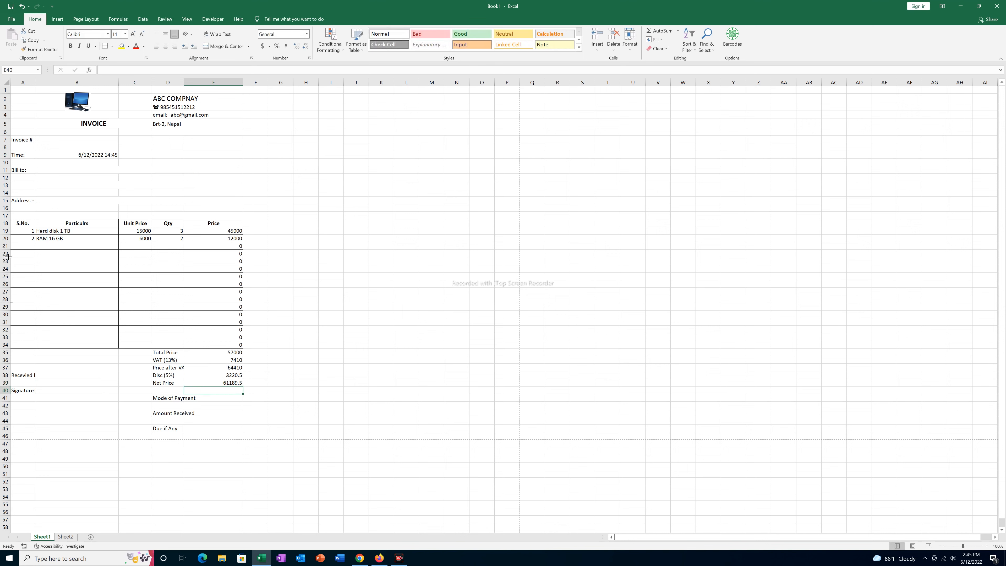
- Add a third invoice line: serial 3, Keyboard, unit price 3000, quantity 10
{"action": "left_click", "coordinate": [26, 246]}
{"action": "type", "text": "3"}
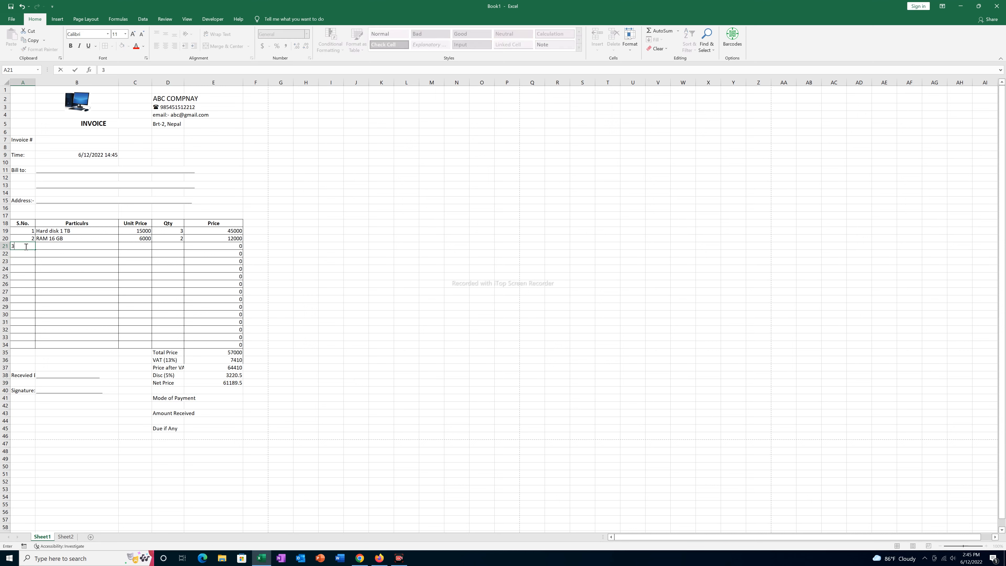
{"action": "key", "text": "Tab"}
{"action": "left_click", "coordinate": [122, 246]}
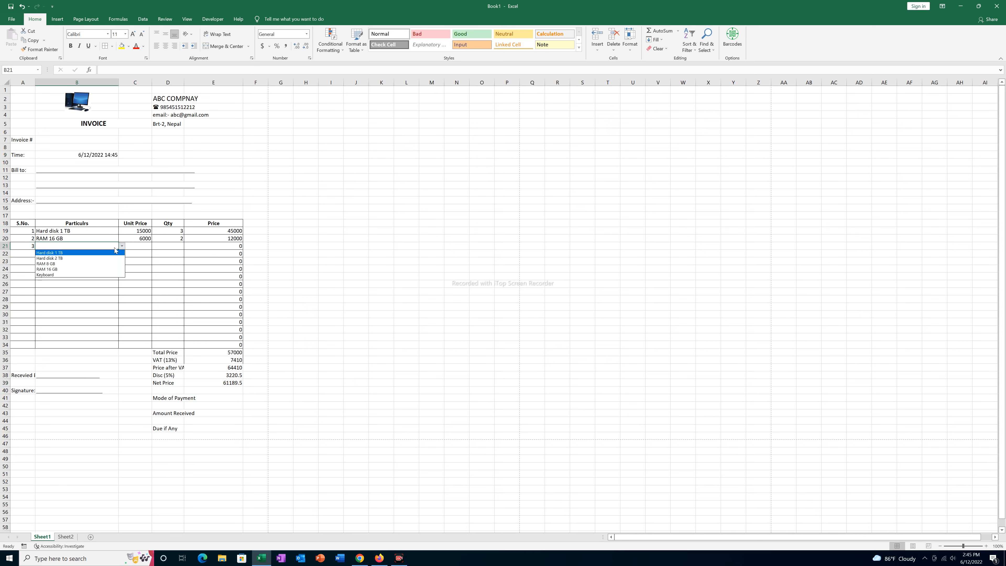
{"action": "left_click", "coordinate": [59, 271]}
{"action": "left_click", "coordinate": [132, 248]}
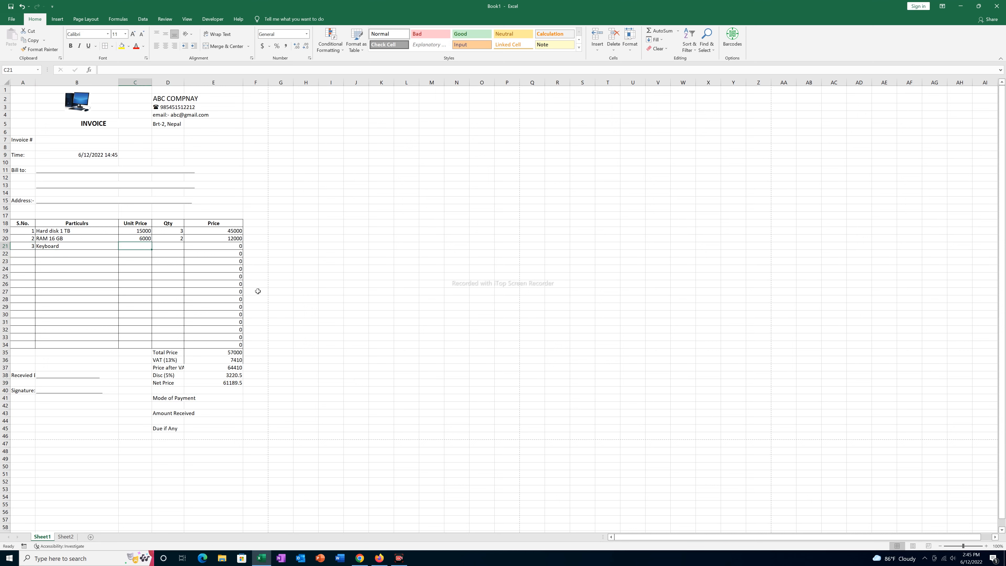
{"action": "type", "text": "3000"}
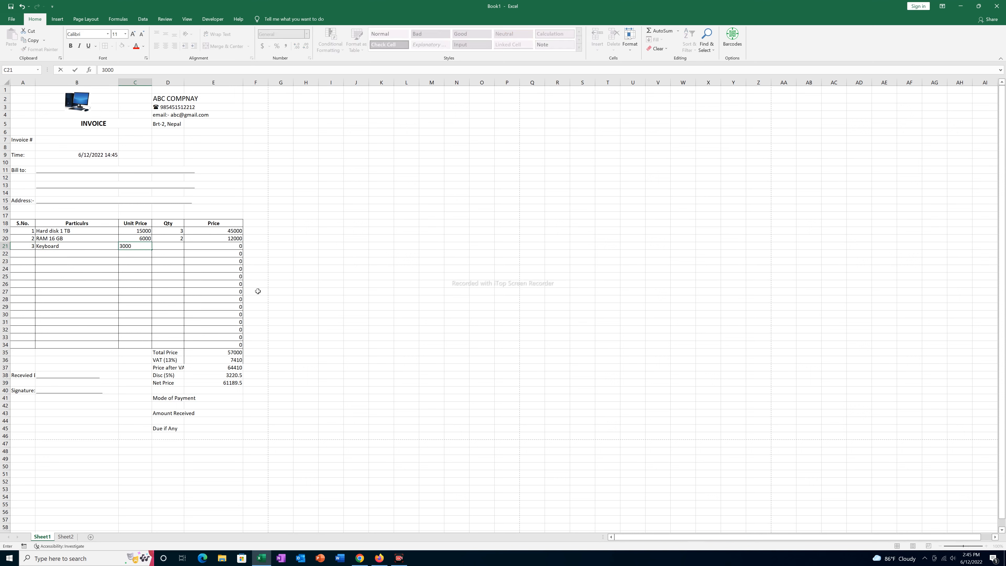
{"action": "key", "text": "Tab"}
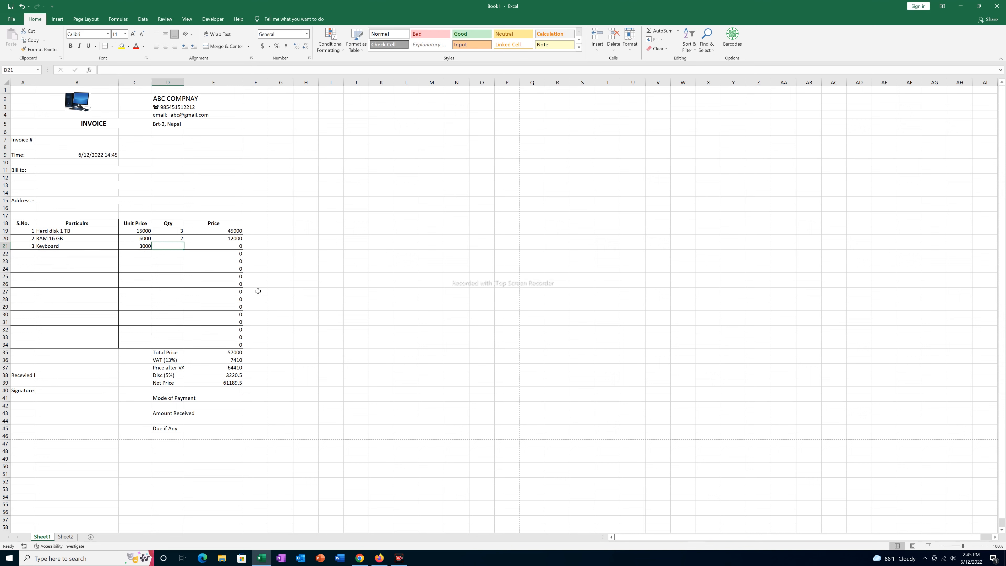
{"action": "type", "text": "10"}
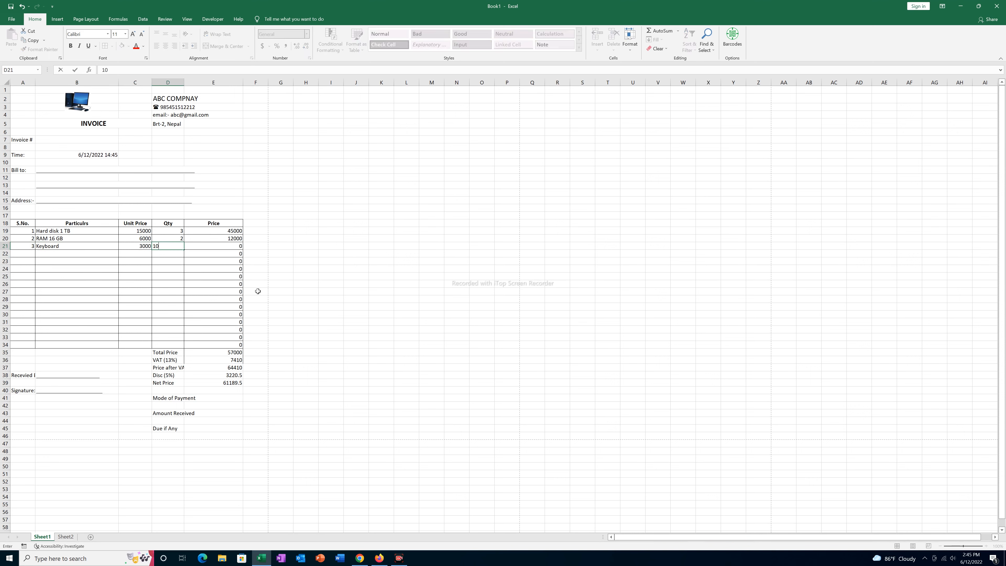
{"action": "key", "text": "Return"}
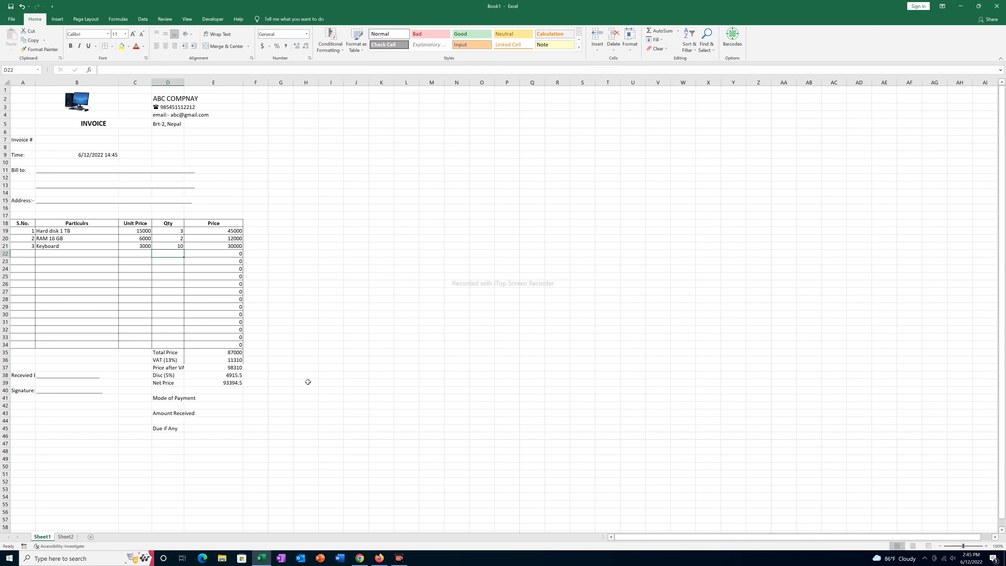
- Widen column D and clear a trial entry from the Mode of Payment cell E41
{"action": "left_click", "coordinate": [189, 397]}
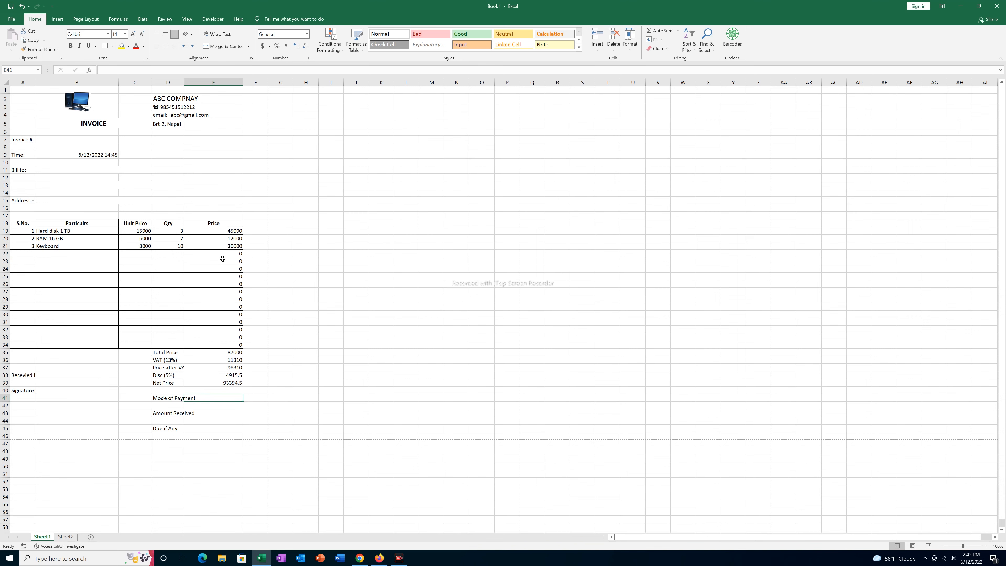
{"action": "left_click_drag", "start_coordinate": [184, 85], "coordinate": [198, 84]}
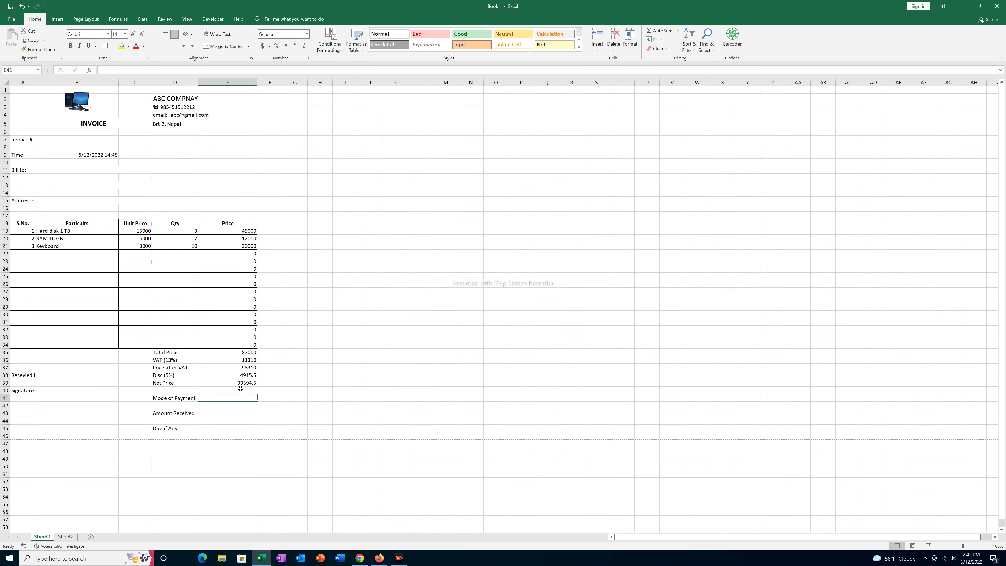
{"action": "type", "text": "ca"}
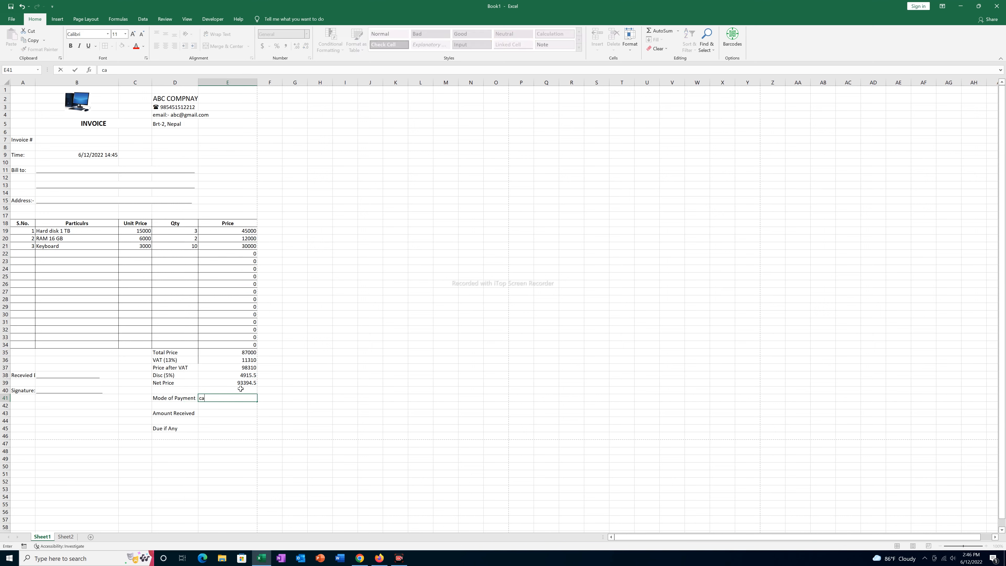
{"action": "key", "text": "BackSpace"}
{"action": "key", "text": "BackSpace"}
{"action": "left_click", "coordinate": [195, 399]}
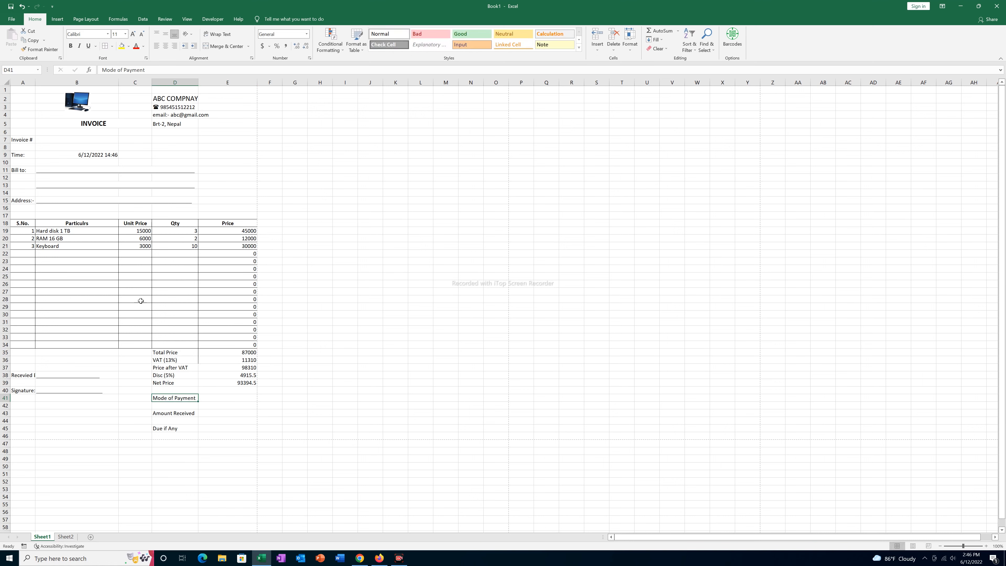
{"action": "left_click", "coordinate": [97, 231]}
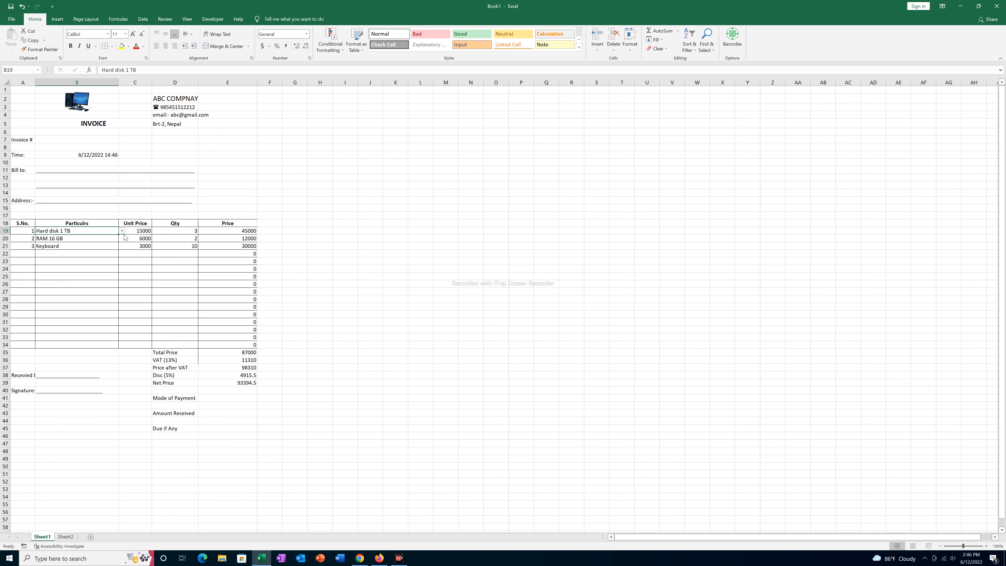
{"action": "left_click", "coordinate": [215, 399]}
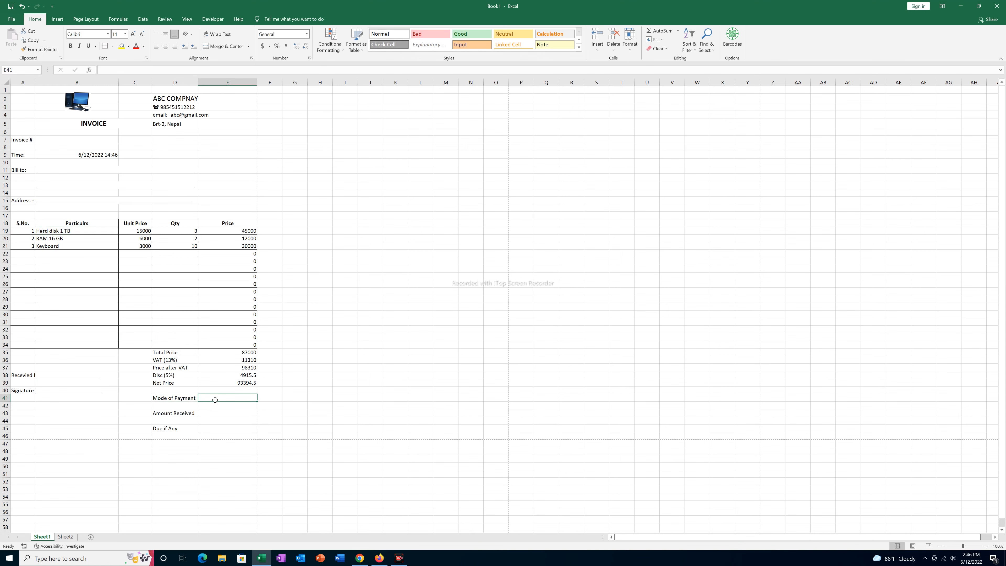
- Type payment modes Cash, Card, Cheque and TT into Sheet2 cells F2 to F5
{"action": "left_click", "coordinate": [66, 536]}
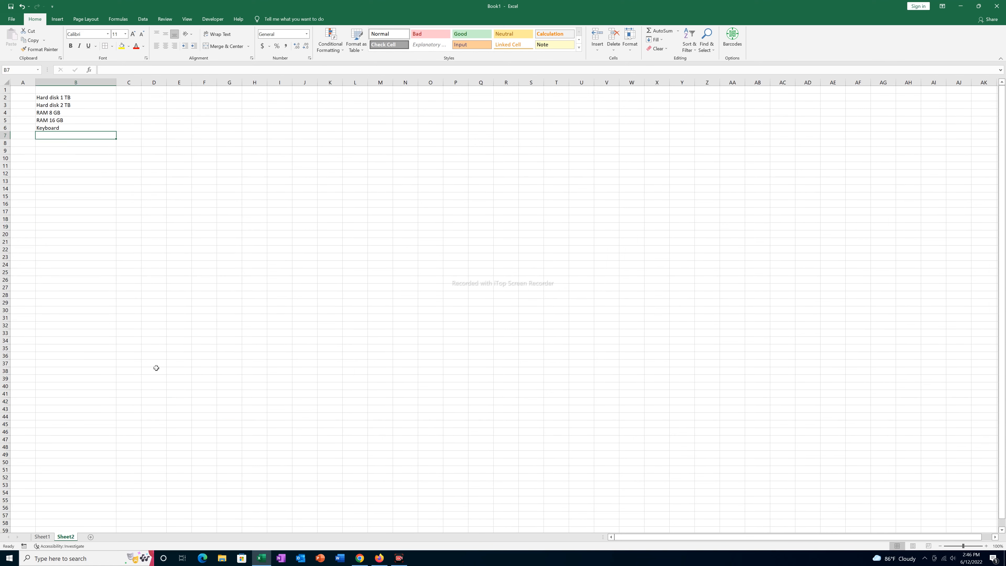
{"action": "left_click", "coordinate": [204, 98]}
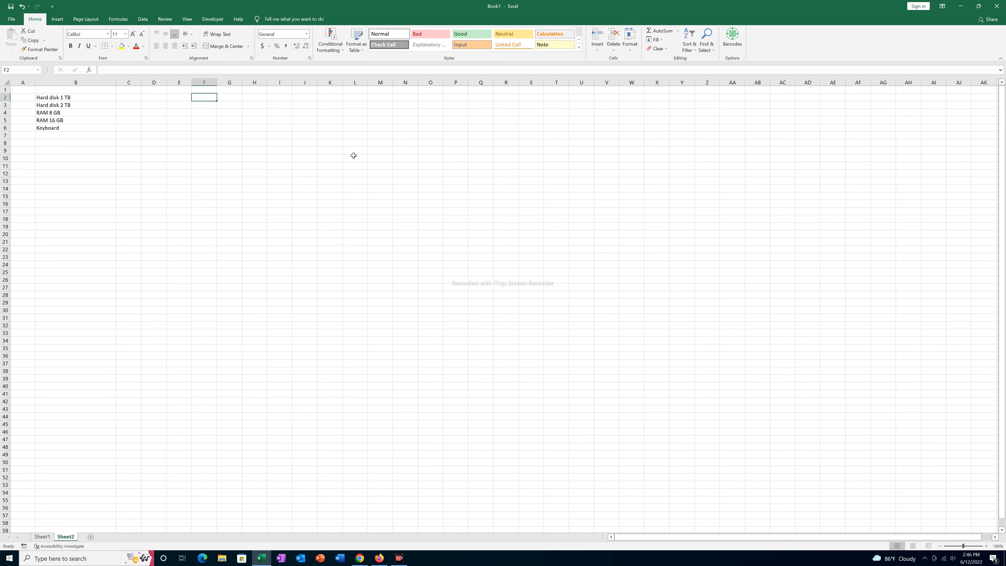
{"action": "type", "text": "Cash"}
{"action": "key", "text": "Return"}
{"action": "type", "text": "Card"}
{"action": "key", "text": "Return"}
{"action": "type", "text": "Cheque"}
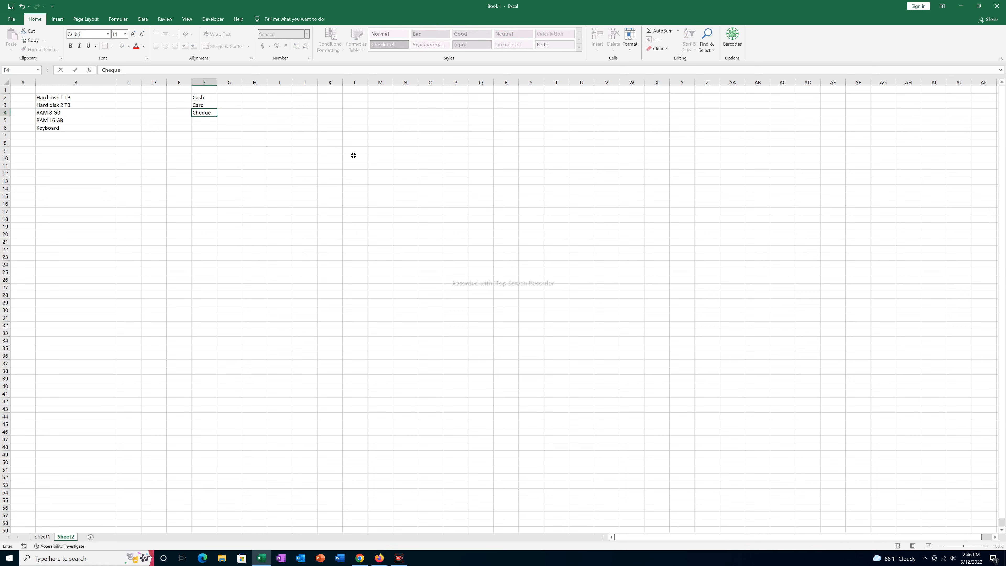
{"action": "key", "text": "Return"}
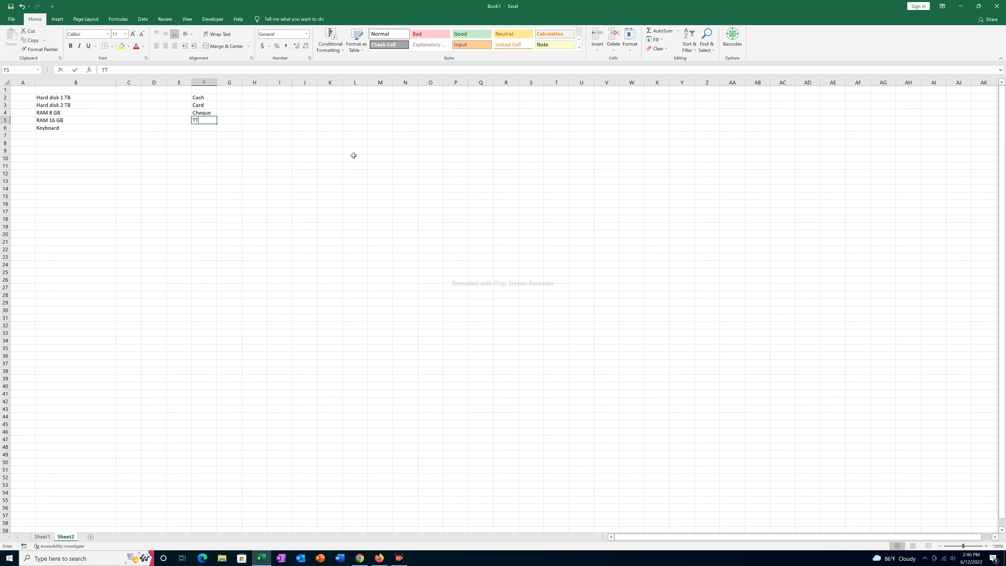
{"action": "left_click", "coordinate": [273, 225]}
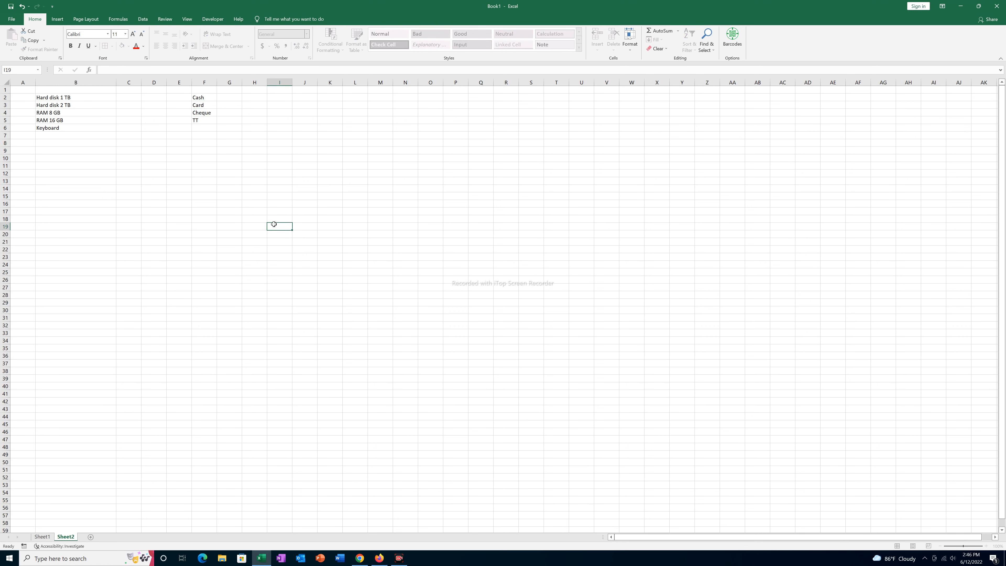
{"action": "left_click", "coordinate": [44, 536]}
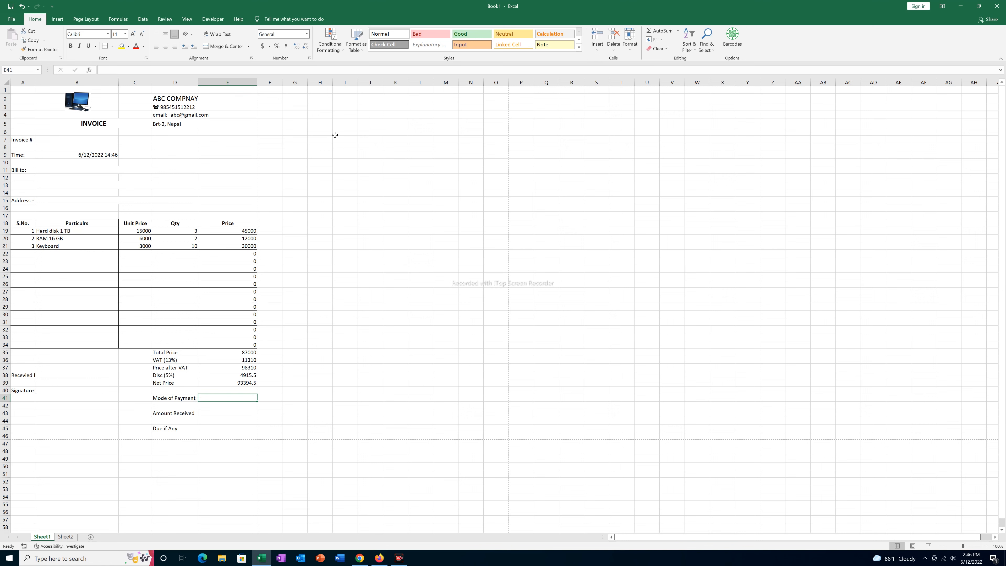
- Add a List data validation to E41 with source Sheet2!$F$2:$F$5
{"action": "left_click", "coordinate": [142, 18]}
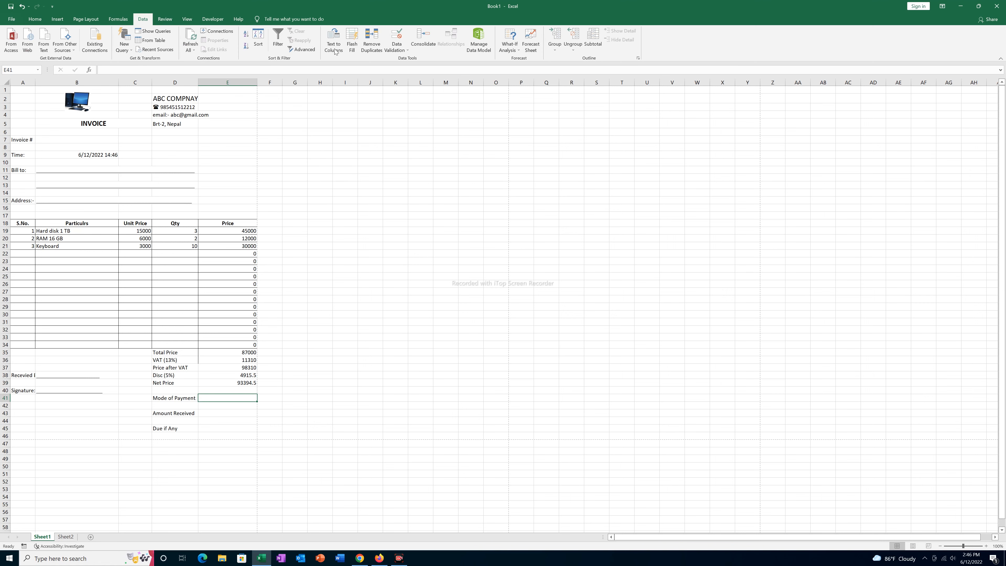
{"action": "left_click", "coordinate": [397, 46]}
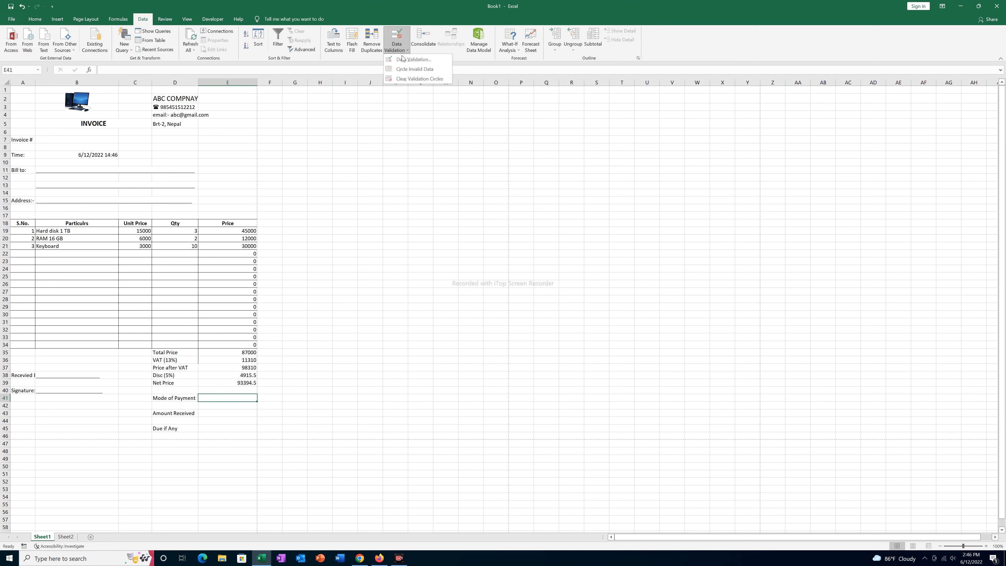
{"action": "left_click", "coordinate": [403, 59]}
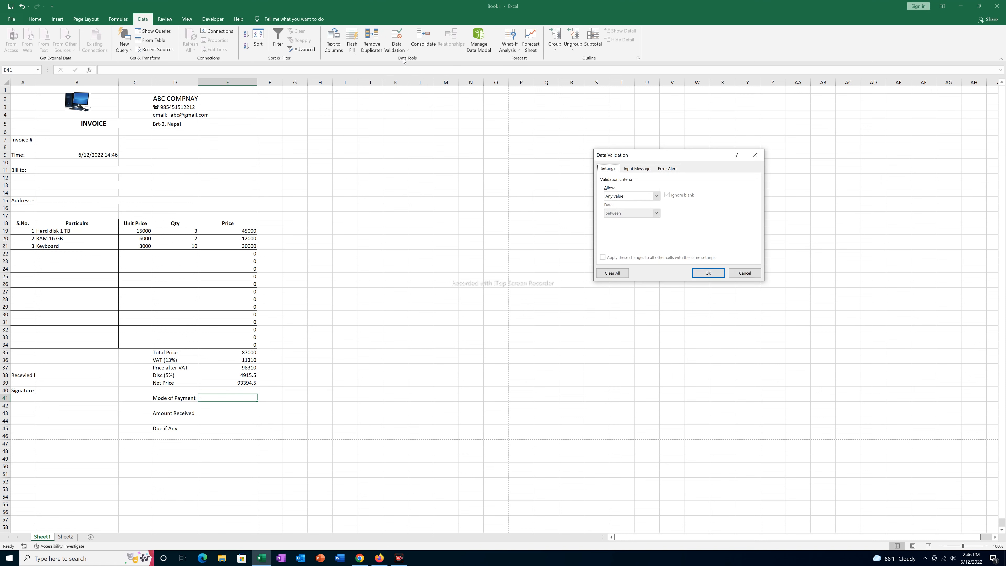
{"action": "left_click", "coordinate": [628, 196]}
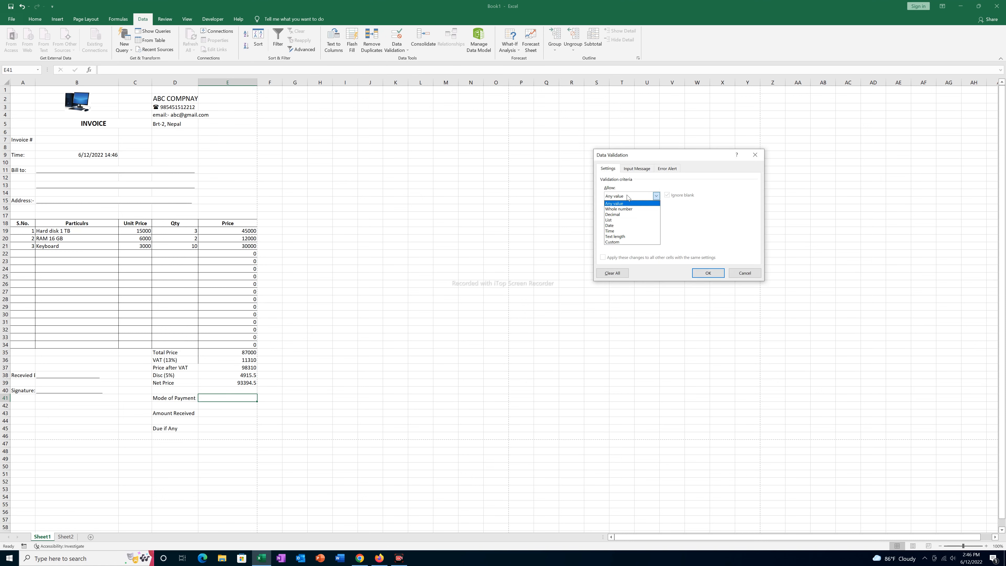
{"action": "left_click", "coordinate": [618, 220]}
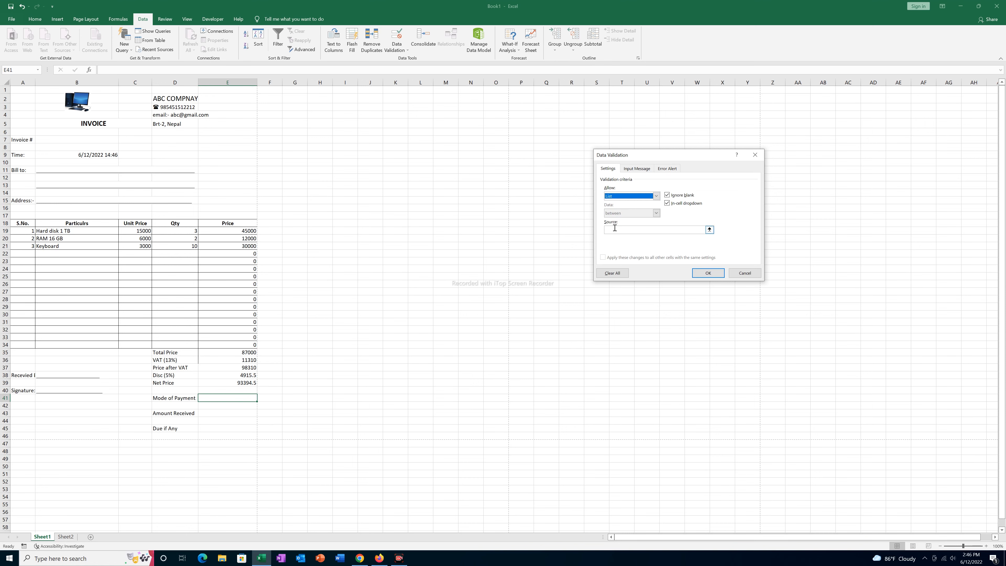
{"action": "left_click", "coordinate": [607, 231]}
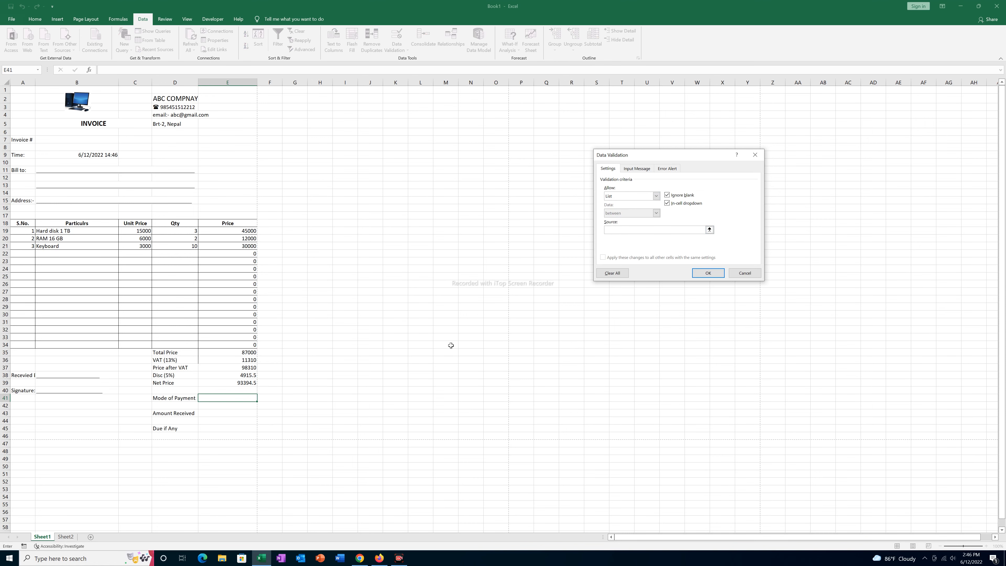
{"action": "left_click", "coordinate": [66, 536]}
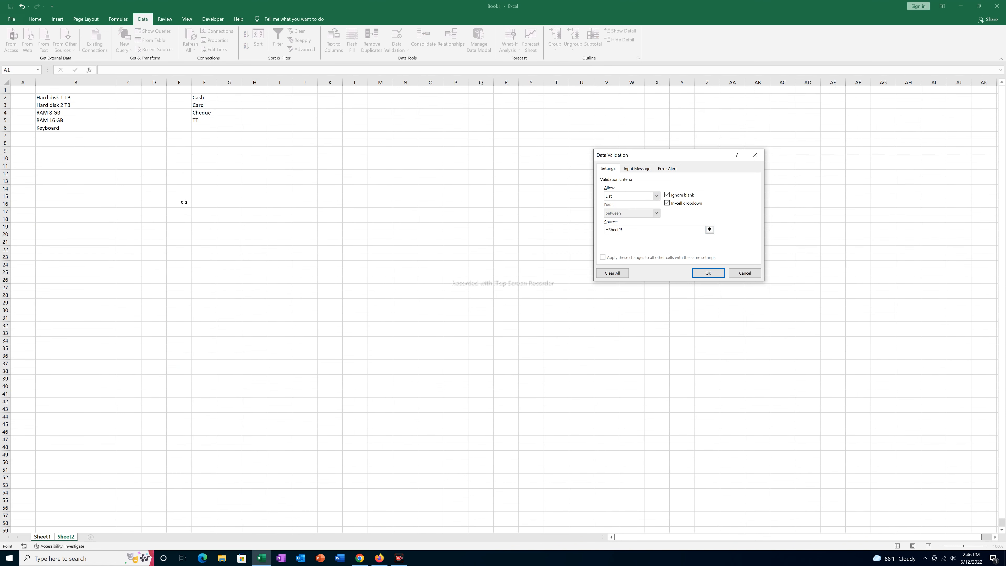
{"action": "left_click_drag", "start_coordinate": [194, 97], "coordinate": [200, 121]}
{"action": "left_click", "coordinate": [708, 273]}
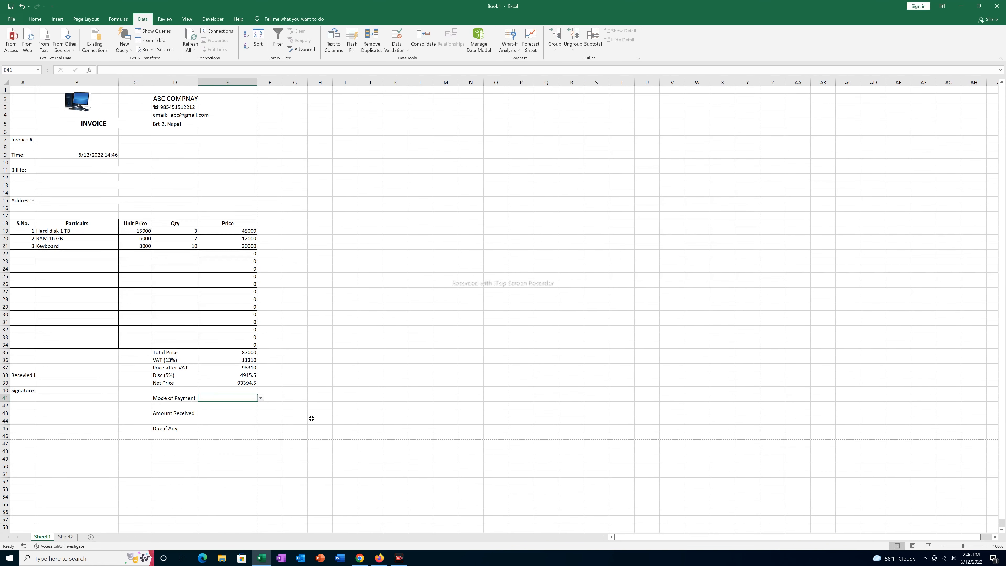
- Choose Cash from E41's payment-mode dropdown
{"action": "left_click", "coordinate": [171, 400]}
{"action": "left_click", "coordinate": [232, 404]}
{"action": "left_click", "coordinate": [232, 399]}
{"action": "left_click", "coordinate": [261, 398]}
{"action": "left_click", "coordinate": [209, 403]}
{"action": "left_click", "coordinate": [241, 412]}
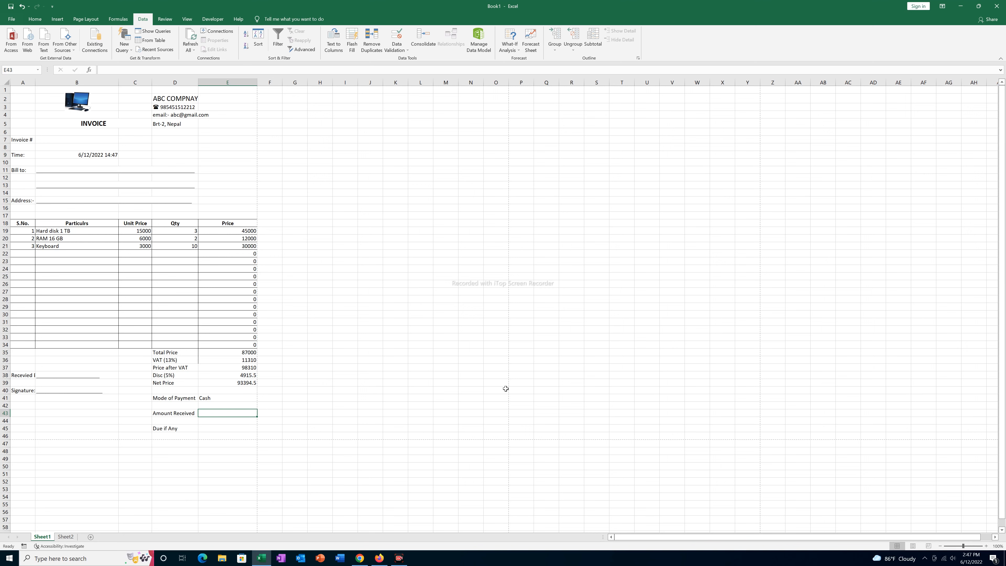
- Enter 80000 as the Amount Received in E43
{"action": "type", "text": "8000"}
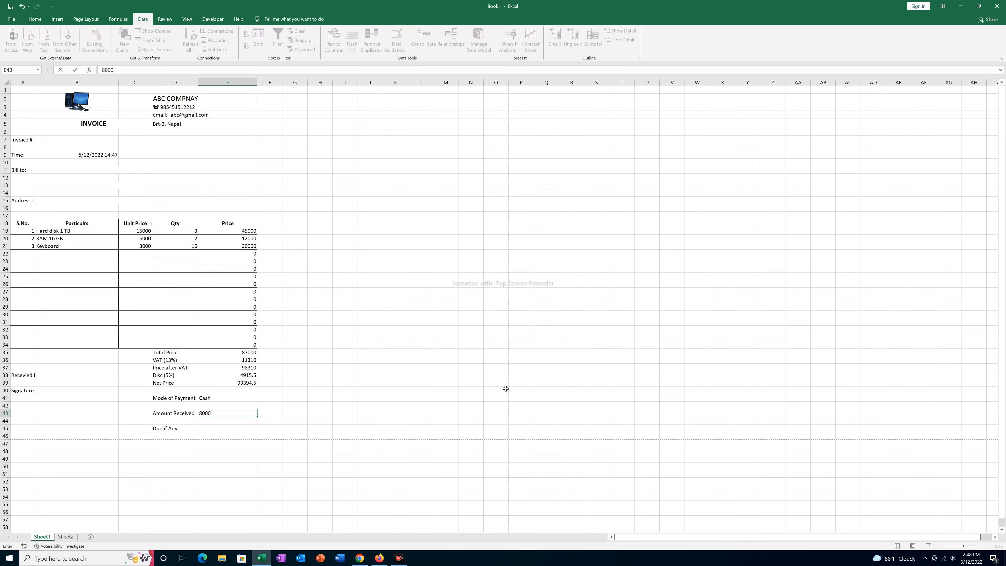
{"action": "type", "text": "0"}
{"action": "left_click", "coordinate": [209, 428]}
{"action": "key", "text": "Up"}
{"action": "key", "text": "Up"}
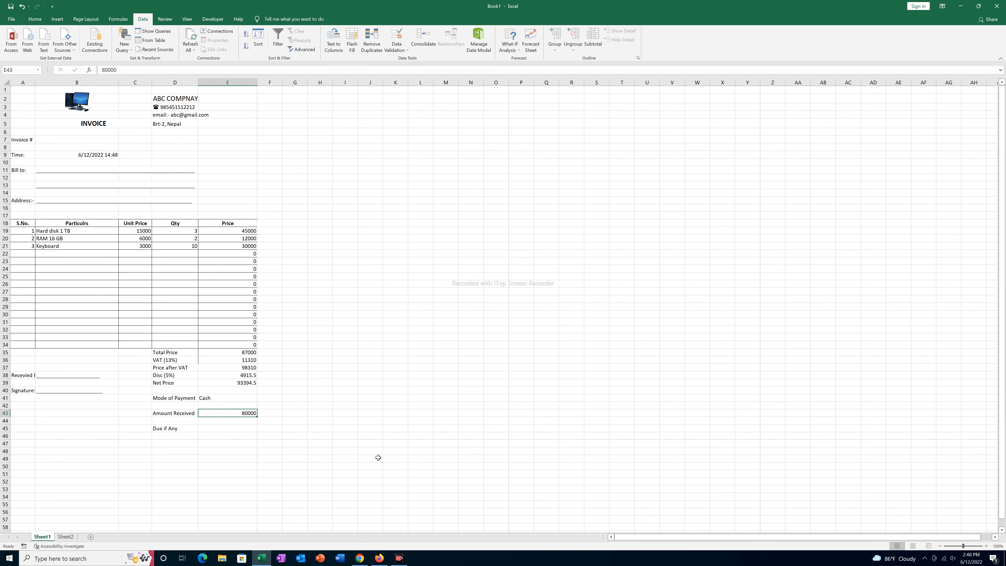
- Make Due if Any in E45 compute =E43-E39, giving -13394.5
{"action": "left_click", "coordinate": [207, 429]}
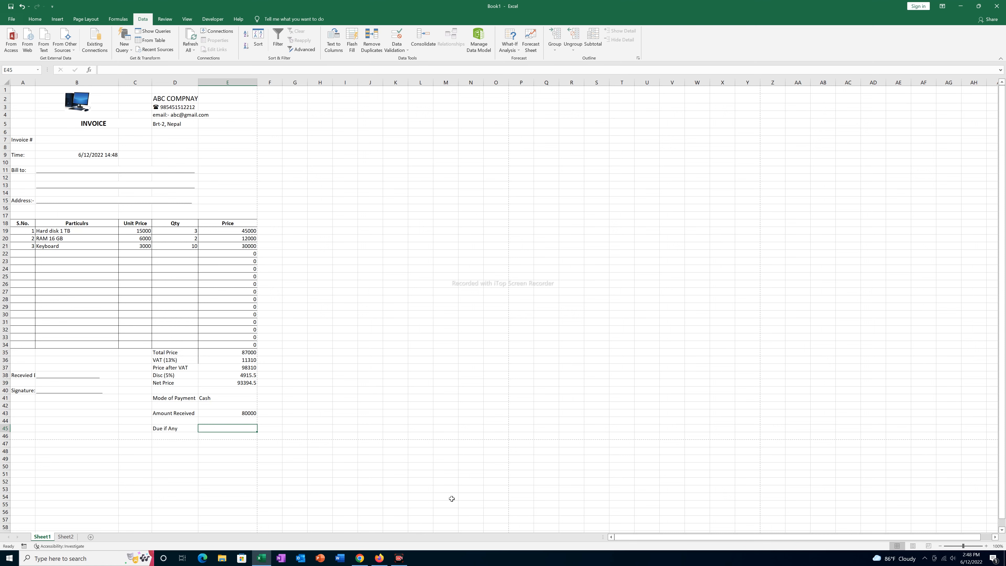
{"action": "type", "text": "="}
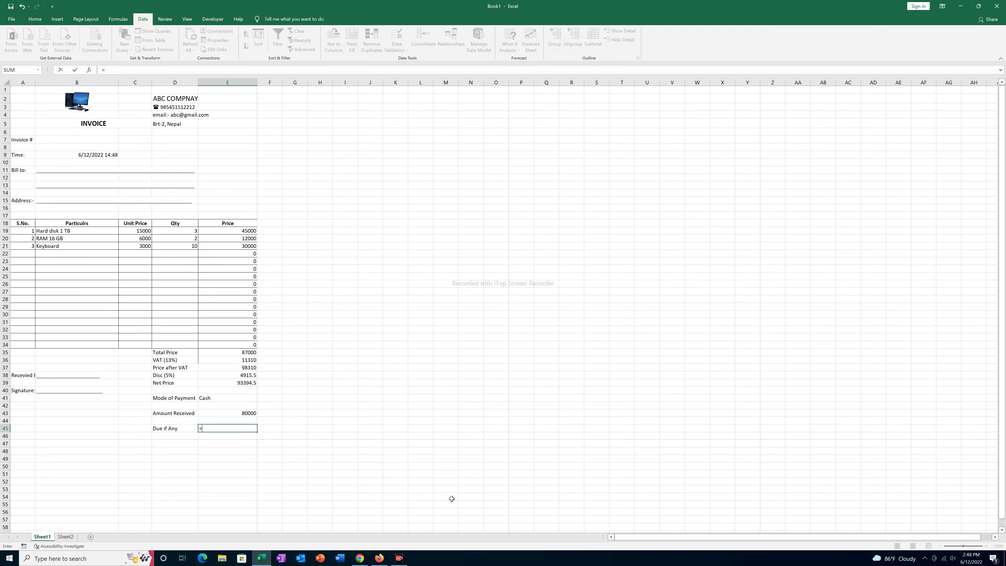
{"action": "left_click", "coordinate": [241, 414]}
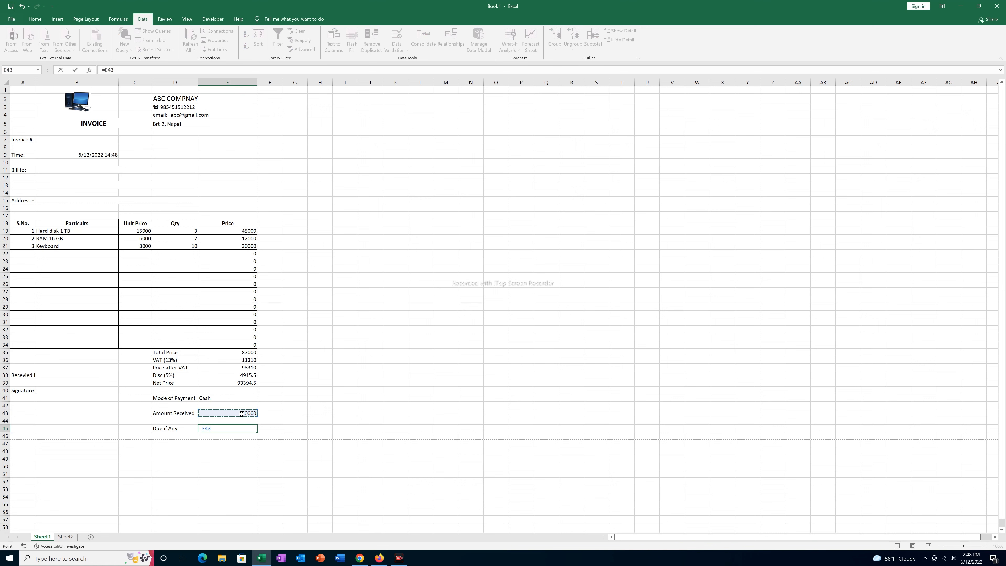
{"action": "type", "text": "-"}
{"action": "left_click", "coordinate": [242, 383]}
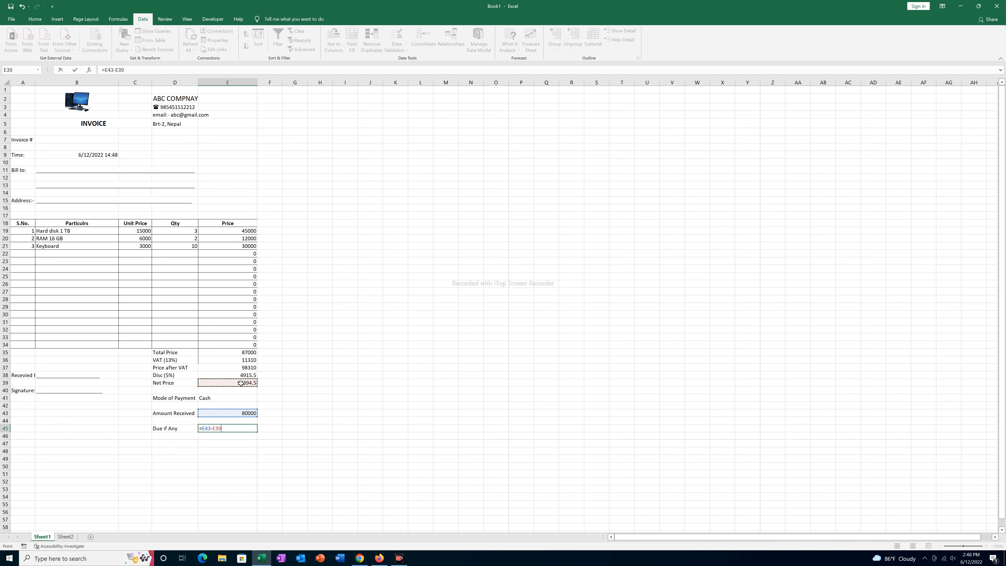
{"action": "key", "text": "Return"}
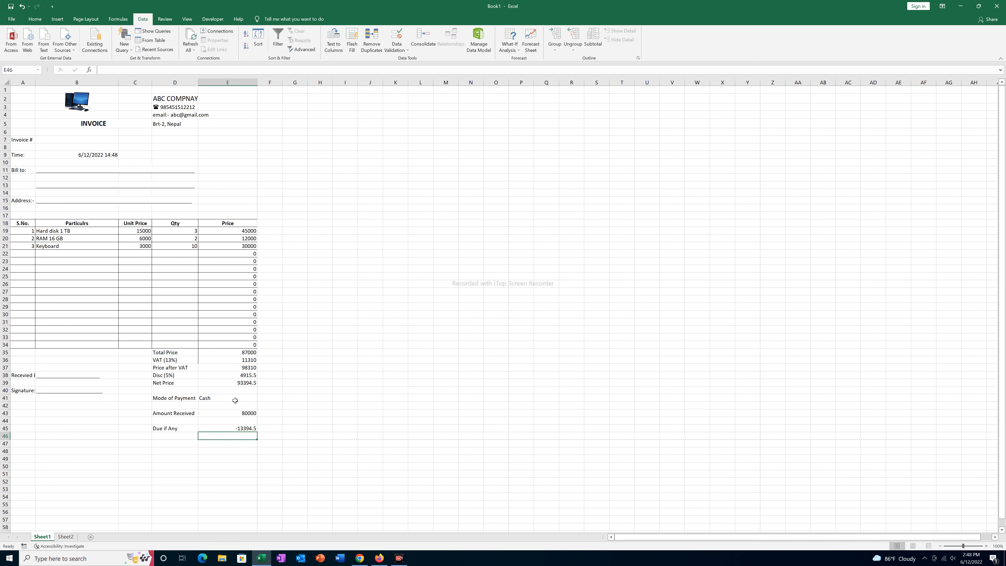
{"action": "left_click", "coordinate": [224, 428]}
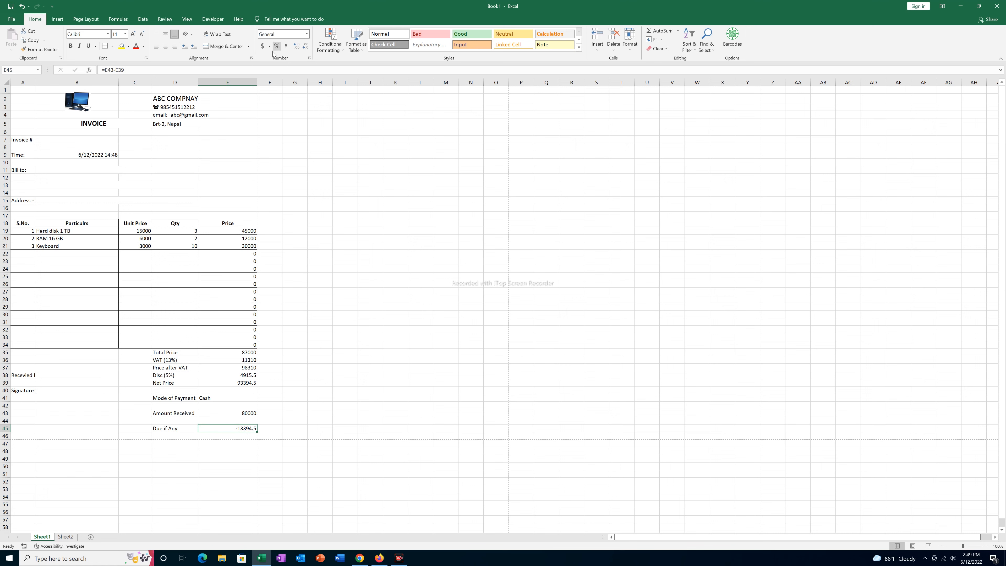
- Give E45 a Text That Contains '-' rule with Light Red Fill with Dark Red Text
{"action": "left_click", "coordinate": [335, 43]}
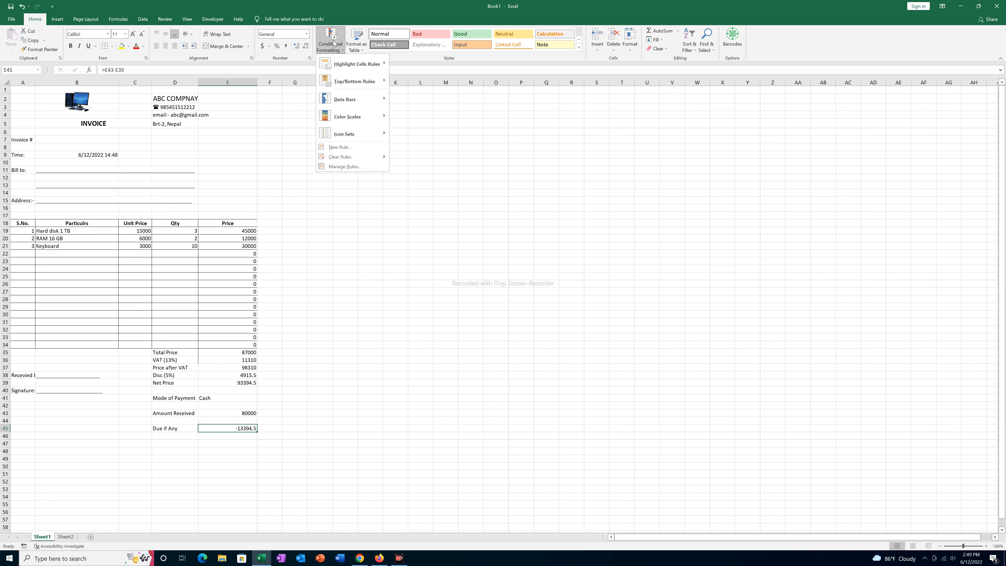
{"action": "mouse_move", "coordinate": [355, 70]}
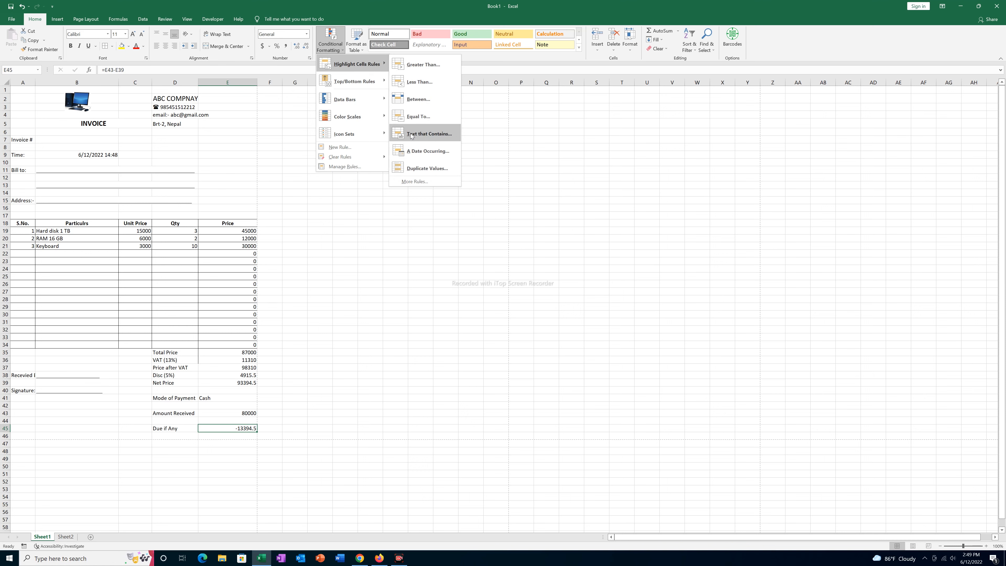
{"action": "left_click", "coordinate": [420, 135]}
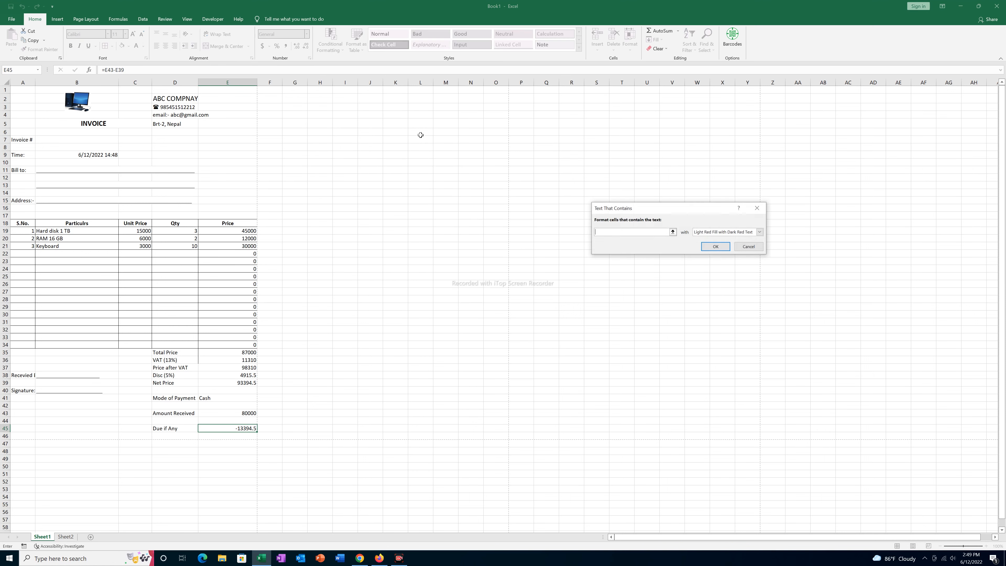
{"action": "type", "text": "-"}
{"action": "left_click", "coordinate": [760, 232]}
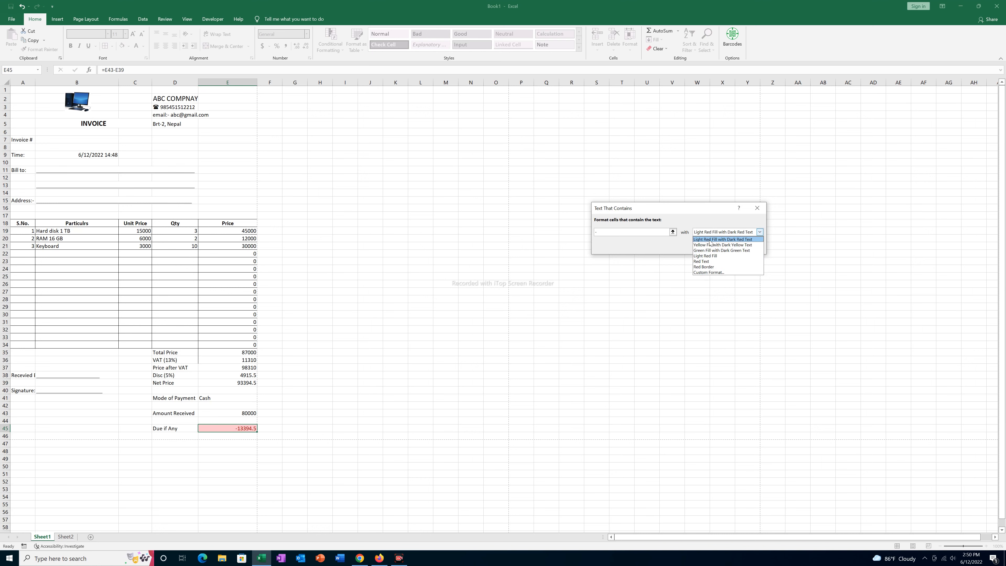
{"action": "left_click", "coordinate": [729, 239]}
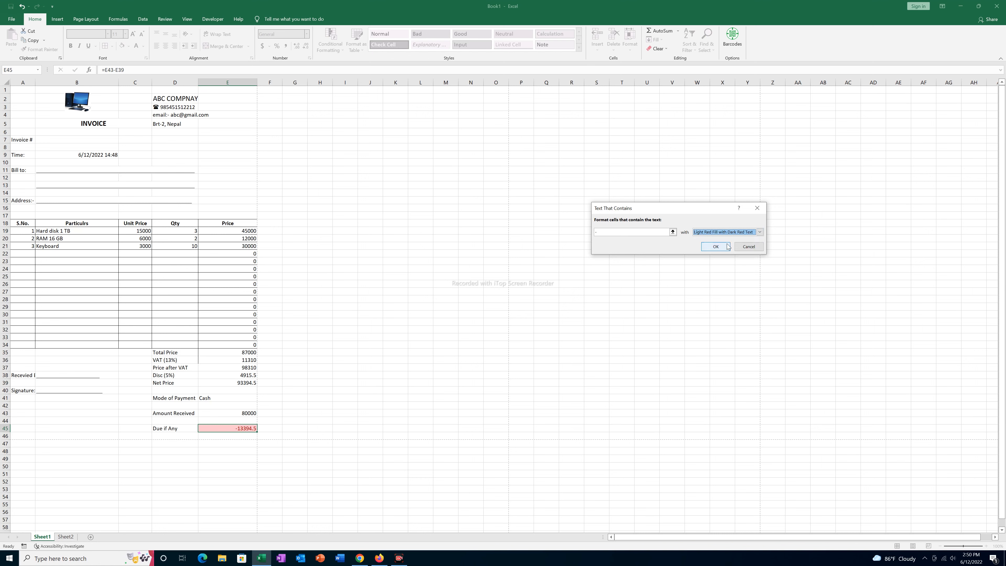
{"action": "left_click", "coordinate": [720, 247]}
{"action": "left_click", "coordinate": [176, 429]}
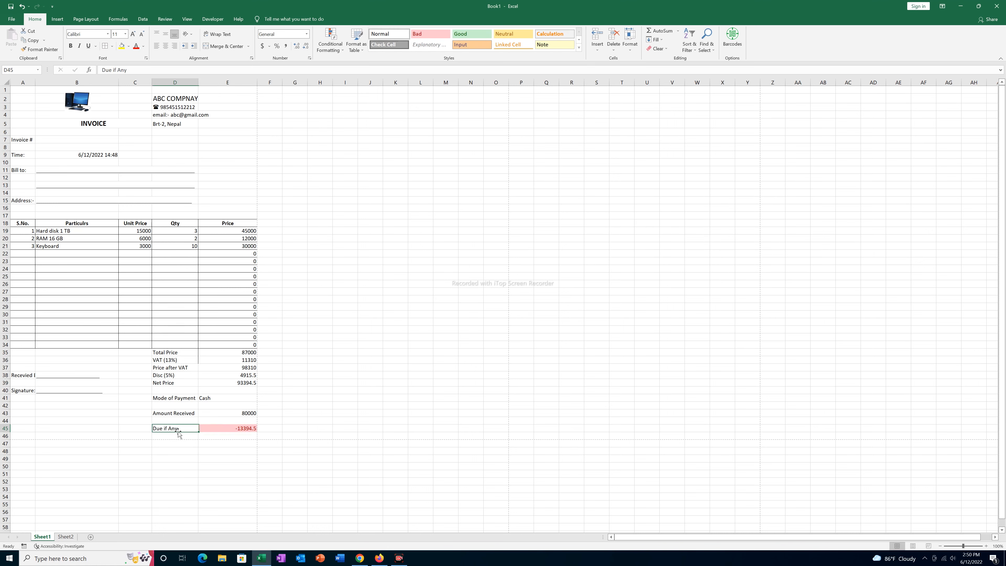
- Re-enter Amount Received in E43 as 93394.5 so the due becomes 0, then select B7 beside Invoice #
{"action": "left_click", "coordinate": [241, 429]}
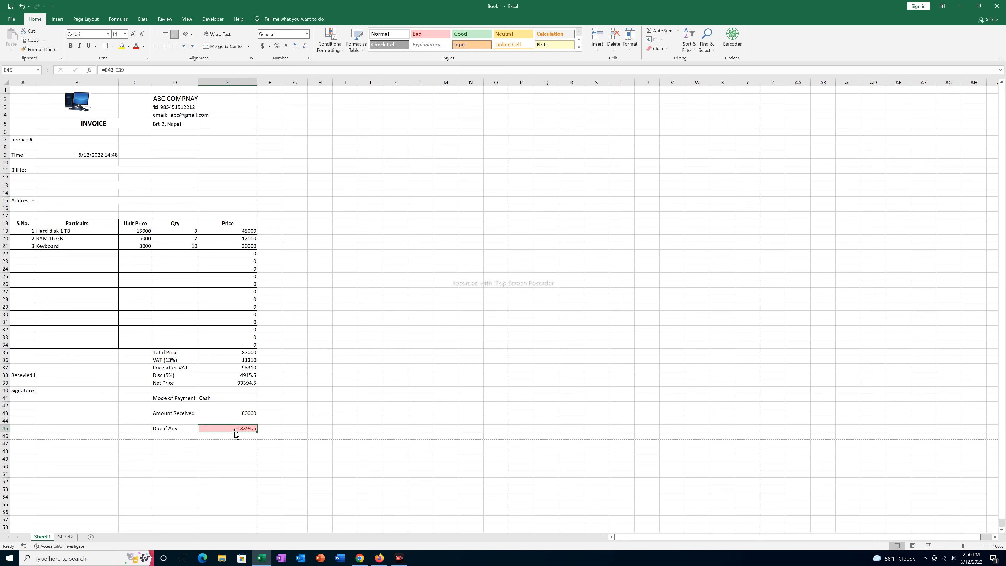
{"action": "left_click", "coordinate": [178, 429]}
{"action": "left_click", "coordinate": [238, 429]}
{"action": "left_click", "coordinate": [246, 414]}
{"action": "key", "text": "BackSpace"}
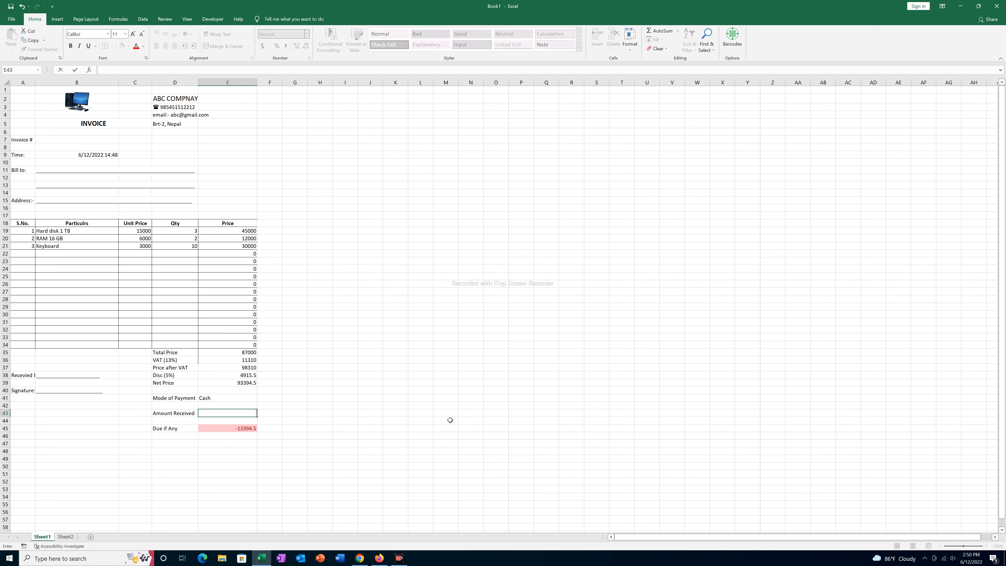
{"action": "type", "text": "93394.5"}
{"action": "key", "text": "Return"}
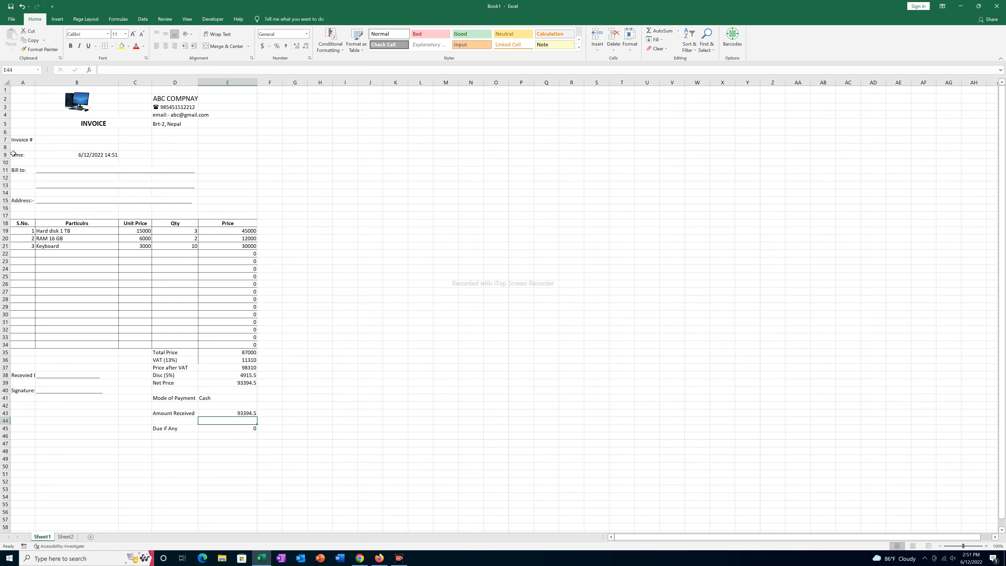
{"action": "left_click", "coordinate": [19, 141]}
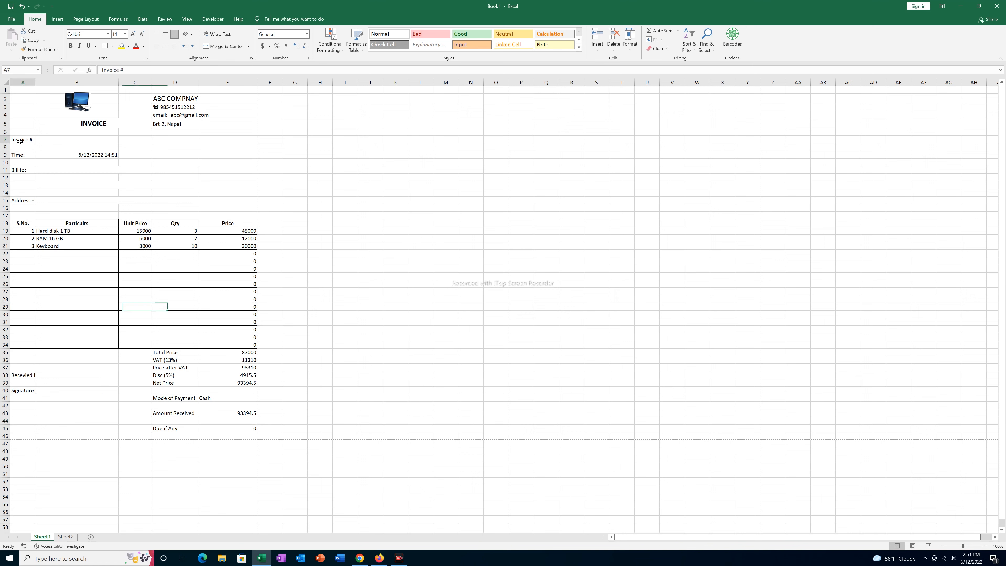
{"action": "left_click", "coordinate": [59, 140]}
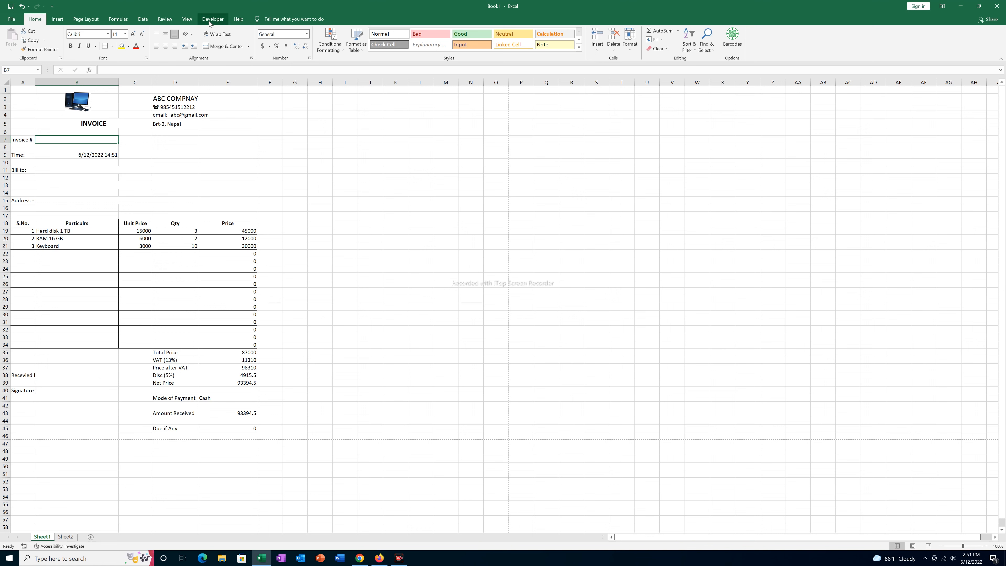
{"action": "left_click", "coordinate": [11, 20]}
{"action": "left_click", "coordinate": [31, 538]}
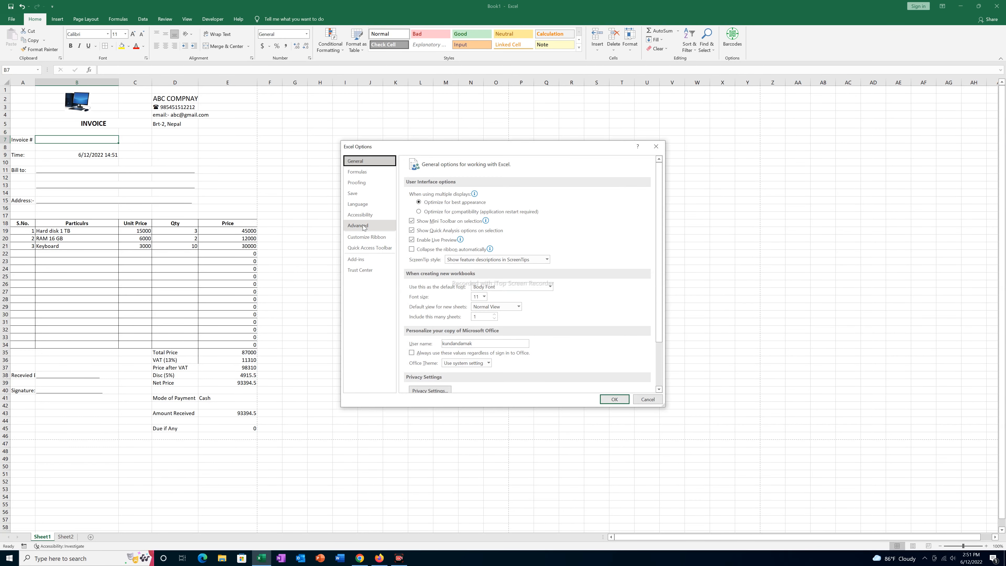
{"action": "left_click", "coordinate": [364, 238]}
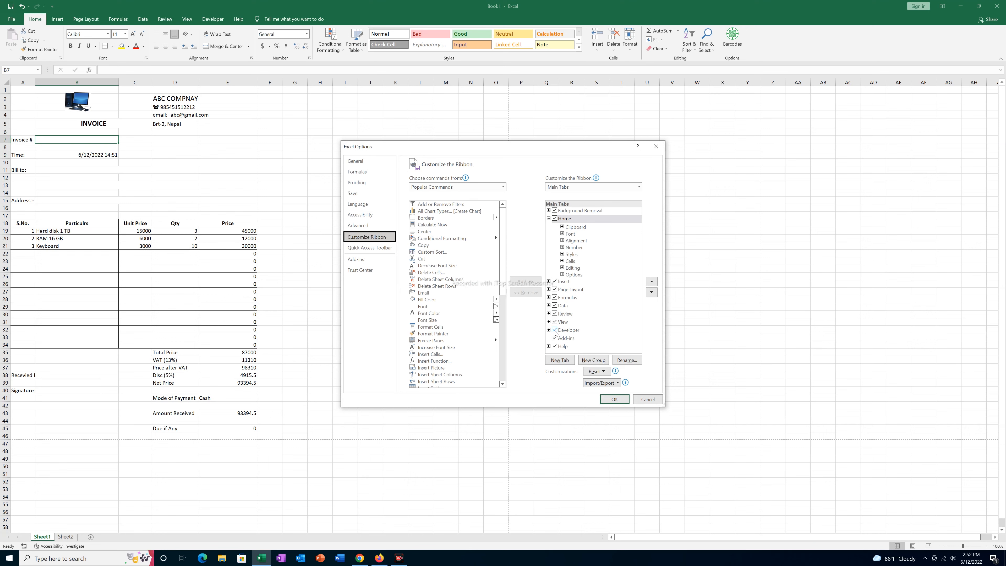
{"action": "left_click", "coordinate": [613, 398]}
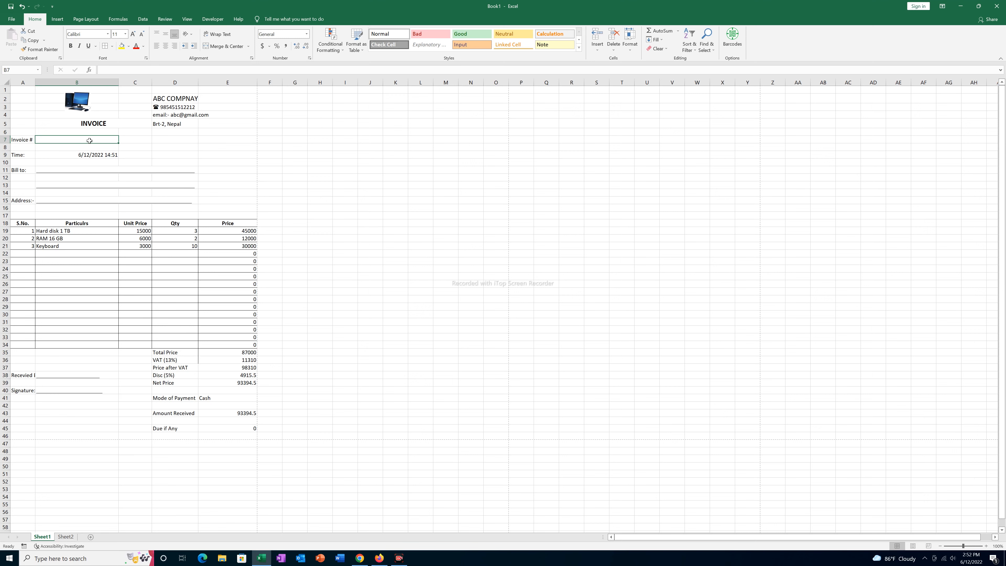
{"action": "left_click", "coordinate": [210, 22]}
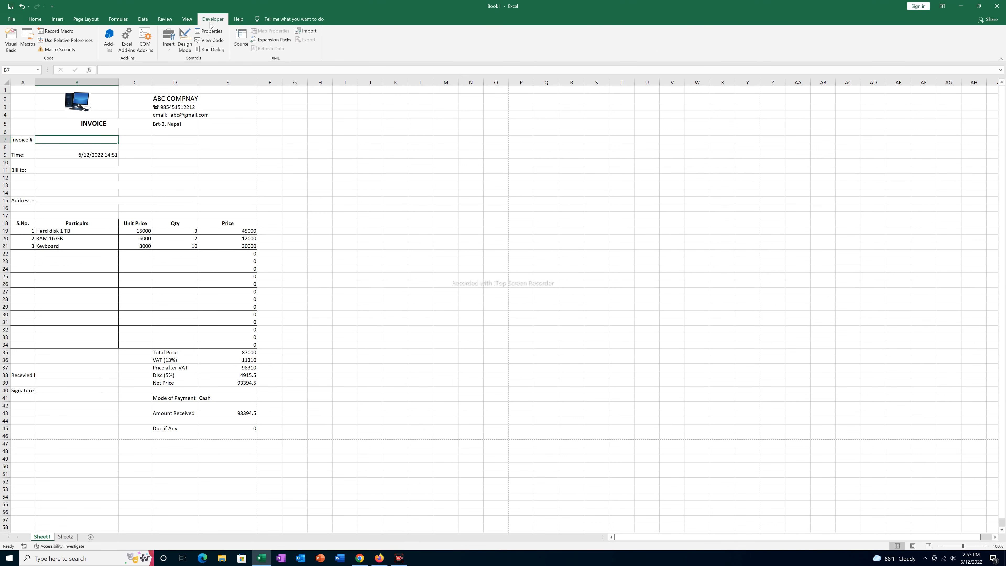
- Record an empty macro invnumber described as 'this will generate a new invoice number'
{"action": "left_click", "coordinate": [61, 34]}
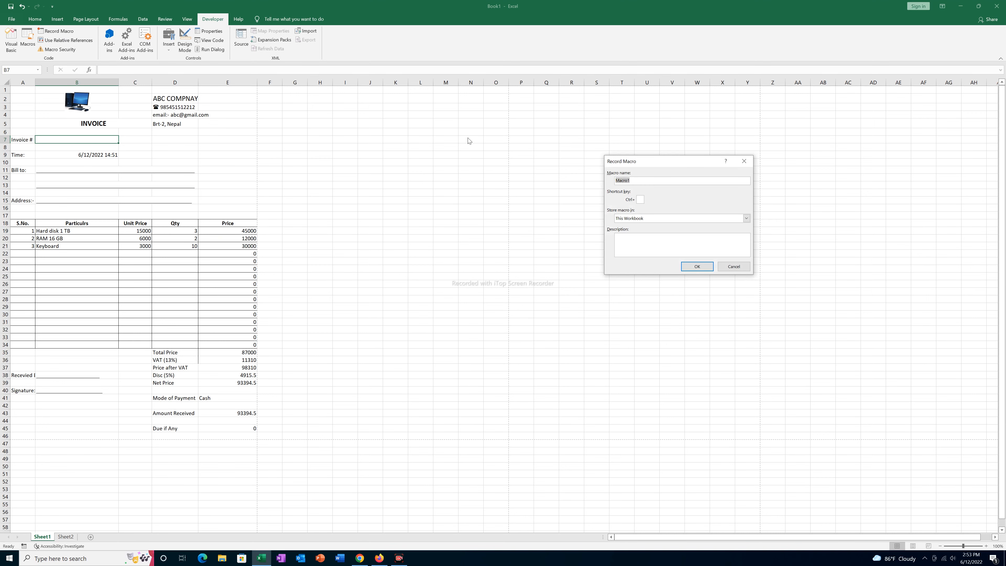
{"action": "type", "text": "invnumber"}
{"action": "left_click", "coordinate": [673, 250]}
{"action": "type", "text": "this will genera"}
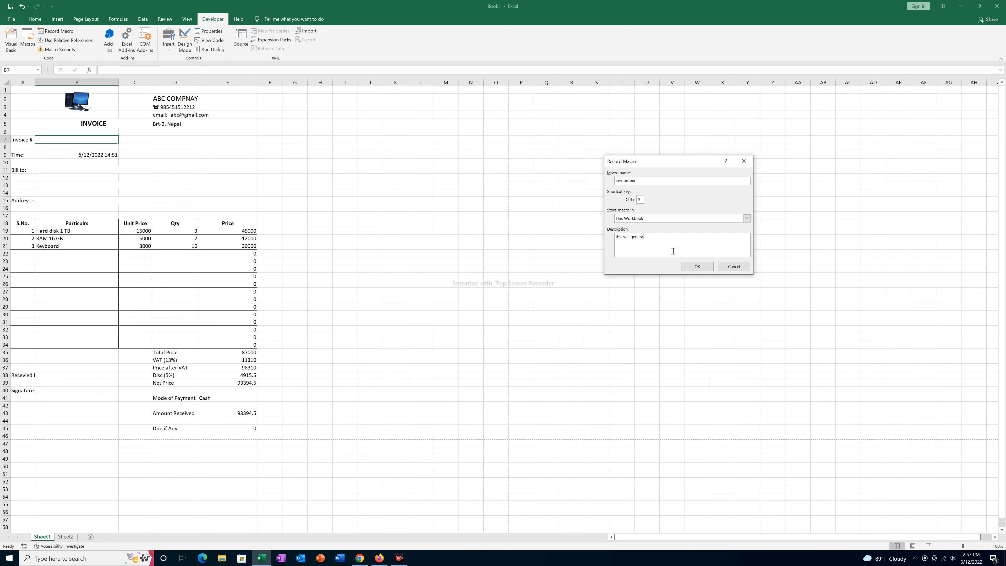
{"action": "type", "text": "te a new invoice number"}
{"action": "left_click", "coordinate": [697, 267]}
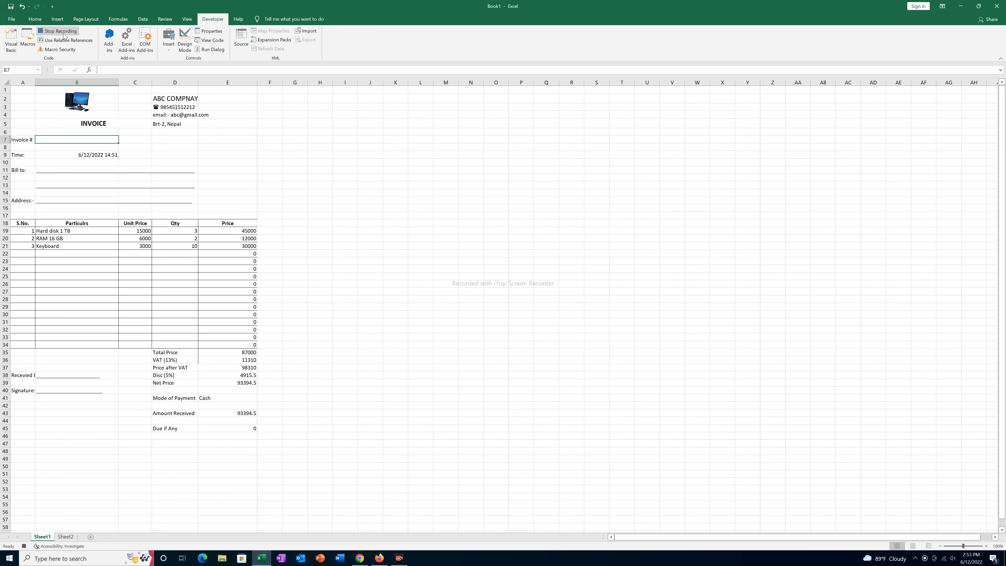
{"action": "left_click", "coordinate": [58, 33]}
{"action": "left_click", "coordinate": [345, 200]}
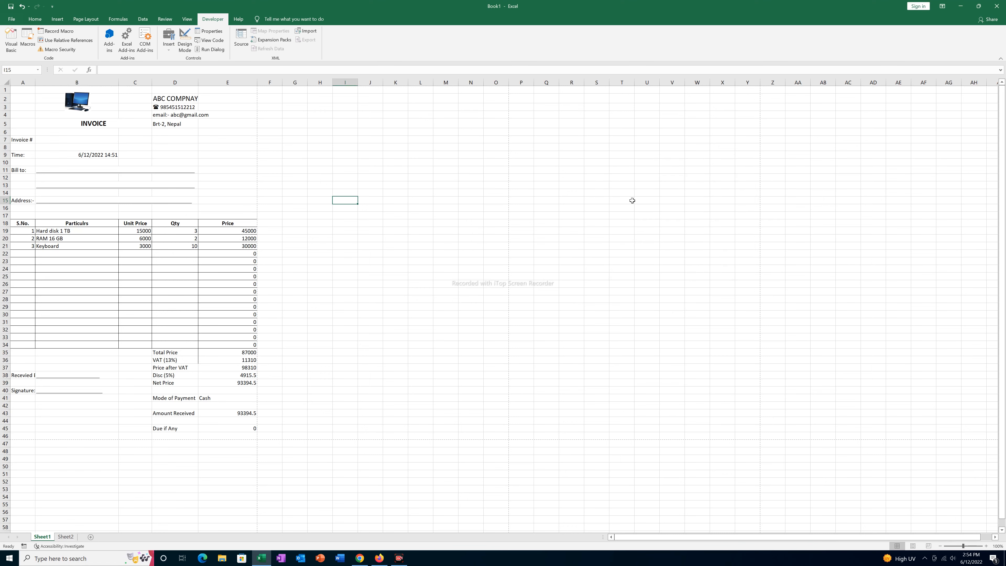
- Open the invnumber macro in the VBA editor and start a Range(" line in its body
{"action": "left_click", "coordinate": [29, 41]}
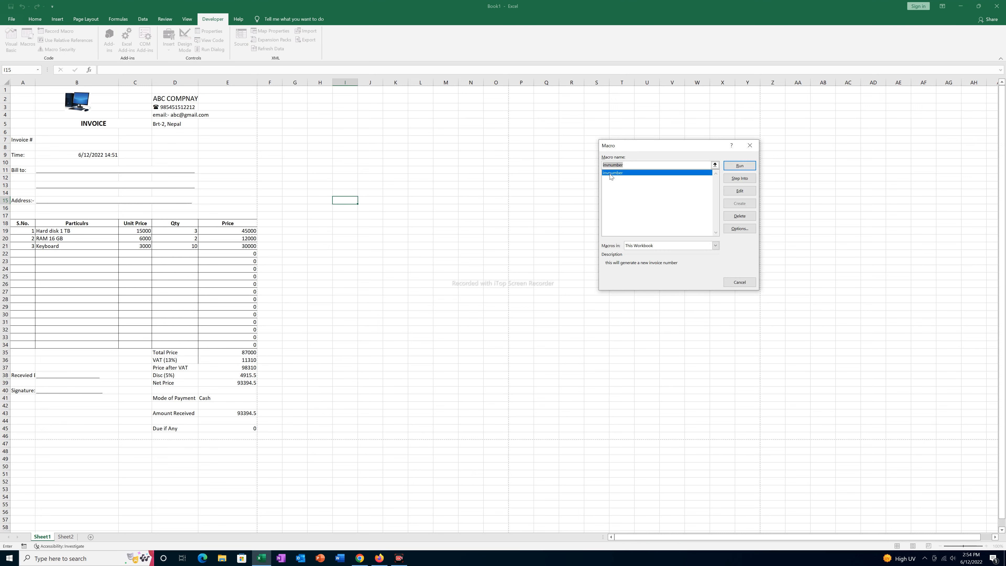
{"action": "left_click", "coordinate": [740, 190]}
{"action": "key", "text": "Return"}
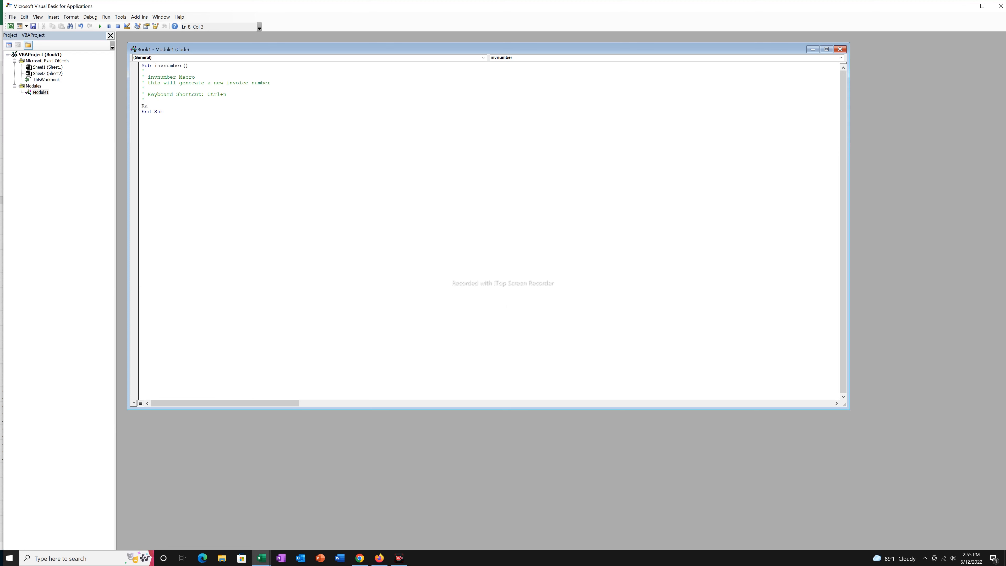
{"action": "type", "text": "nge(\""}
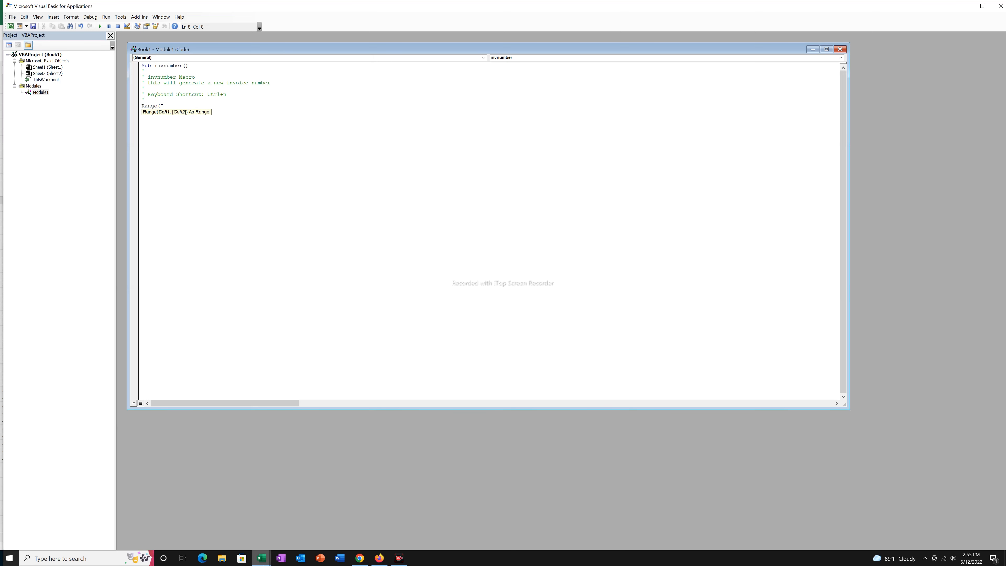
- Check cell B7 in Excel, then continue the macro line as Range("B7").Value=Range(
{"action": "mouse_move", "coordinate": [263, 562]}
{"action": "left_click", "coordinate": [220, 532]}
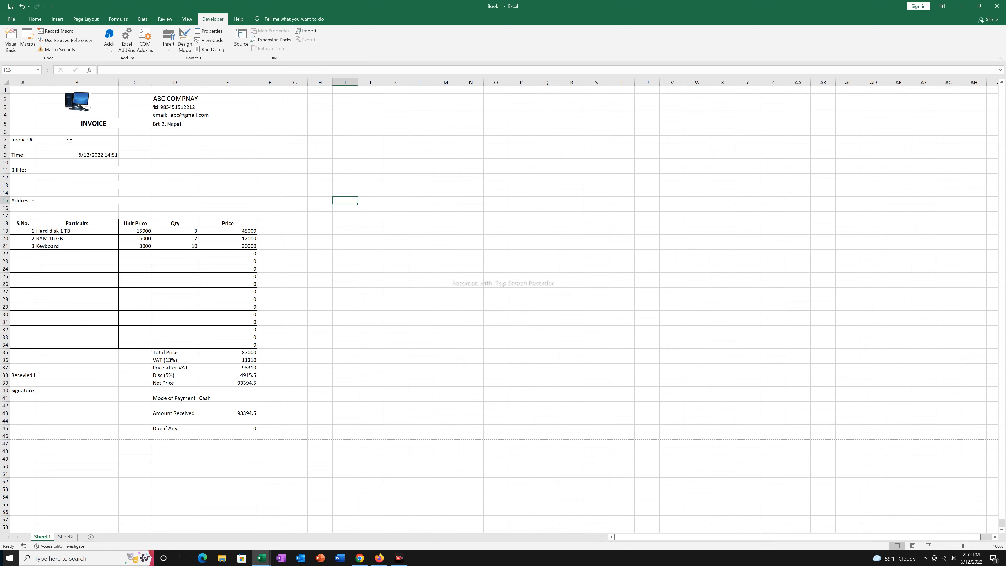
{"action": "left_click", "coordinate": [69, 139]}
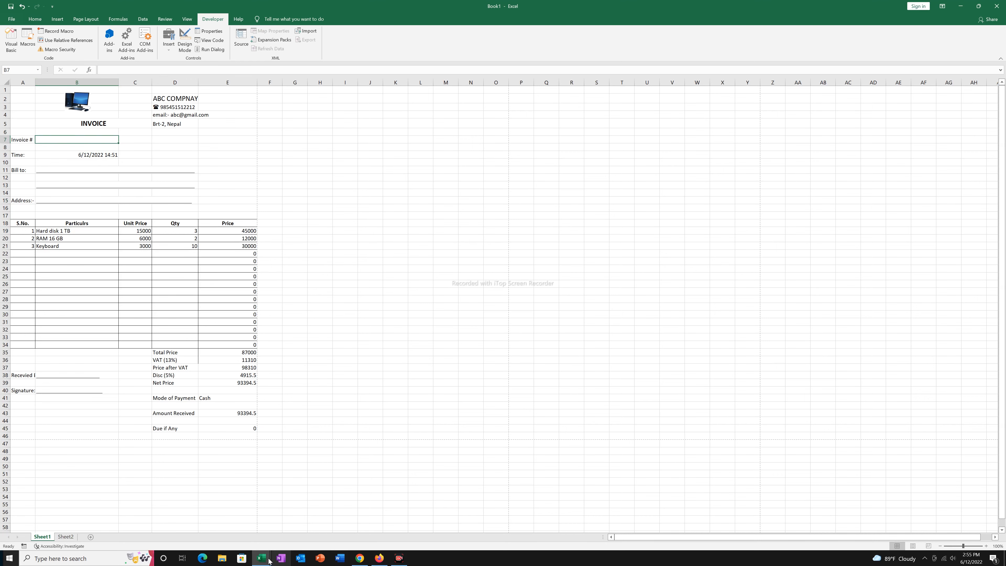
{"action": "mouse_move", "coordinate": [262, 558]}
{"action": "left_click", "coordinate": [304, 528]}
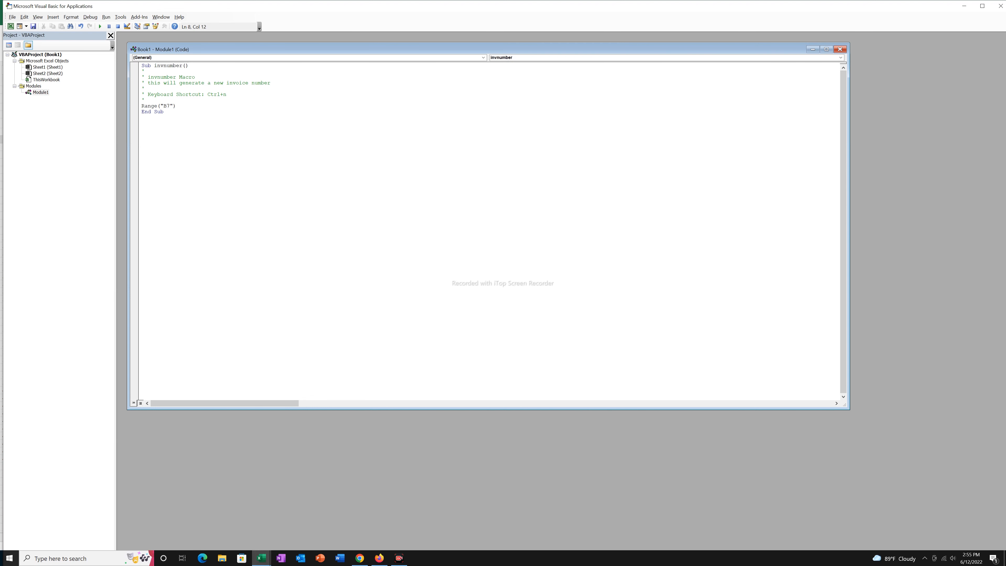
{"action": "type", "text": ".value"}
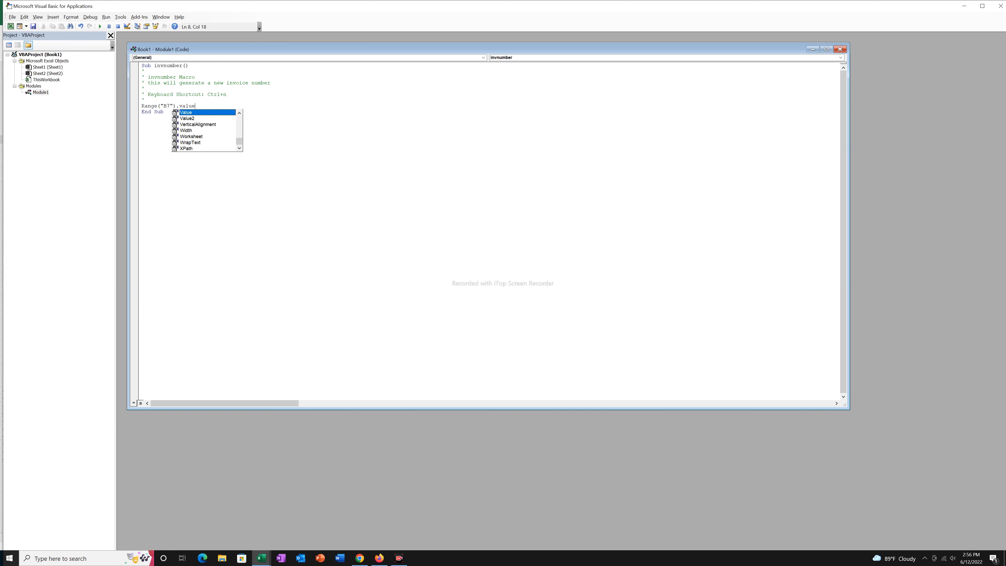
{"action": "type", "text": "="}
{"action": "key", "text": "BackSpace"}
{"action": "key", "text": "BackSpace"}
{"action": "type", "text": "Rag"}
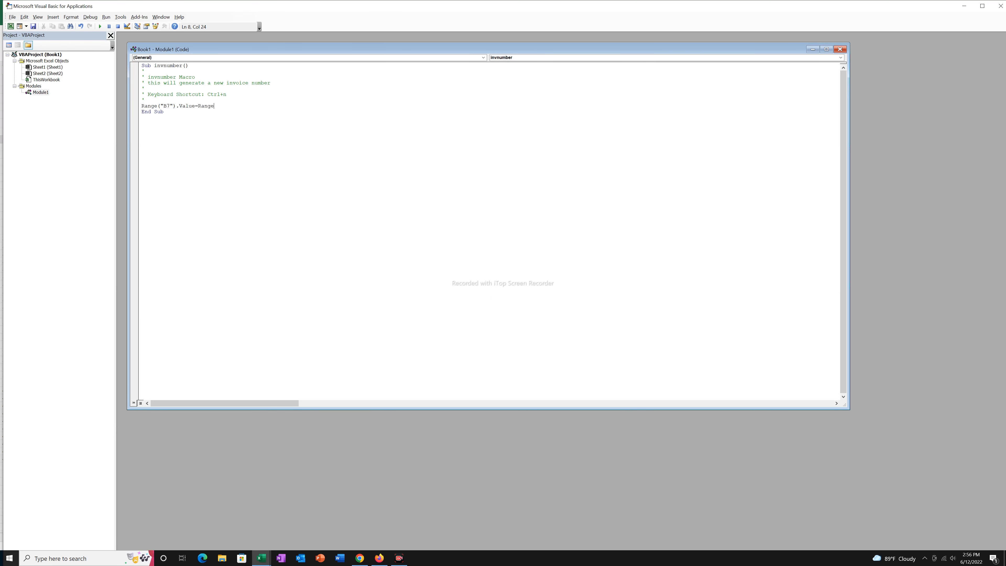
{"action": "type", "text": "ge("}
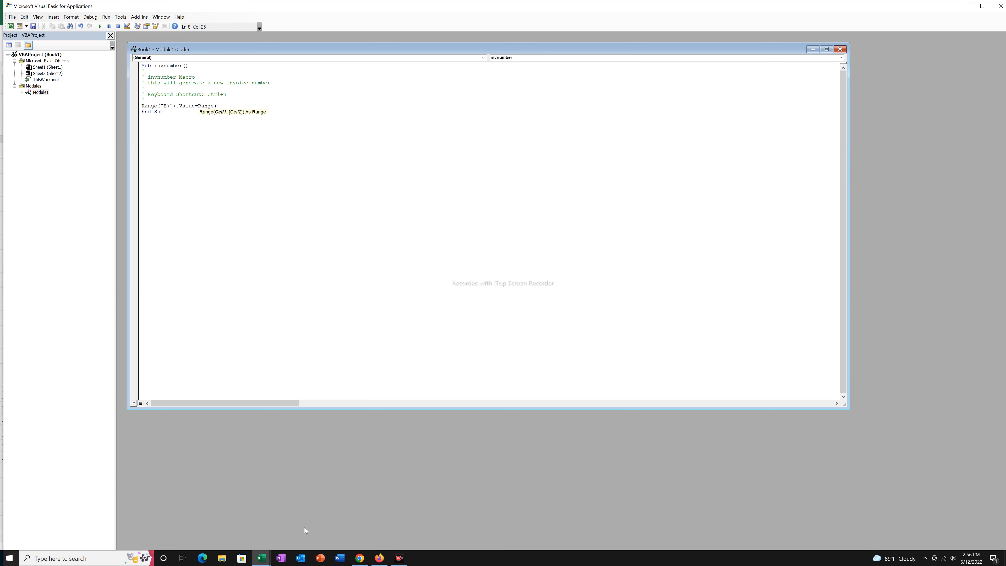